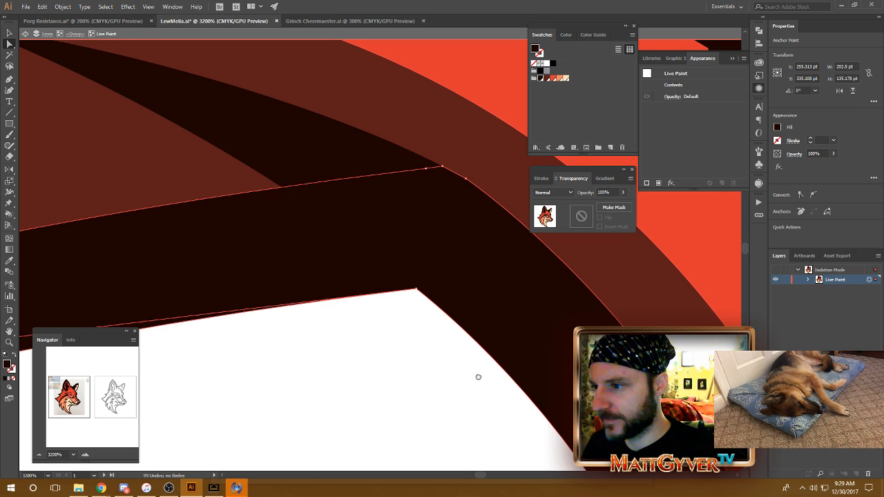
- Inspect the outlines and dark brown shading edges around the fox's near eye up close
{"action": "left_click_drag", "start_coordinate": [478, 377], "coordinate": [420, 127]}
{"action": "left_click_drag", "start_coordinate": [377, 207], "coordinate": [582, 228]}
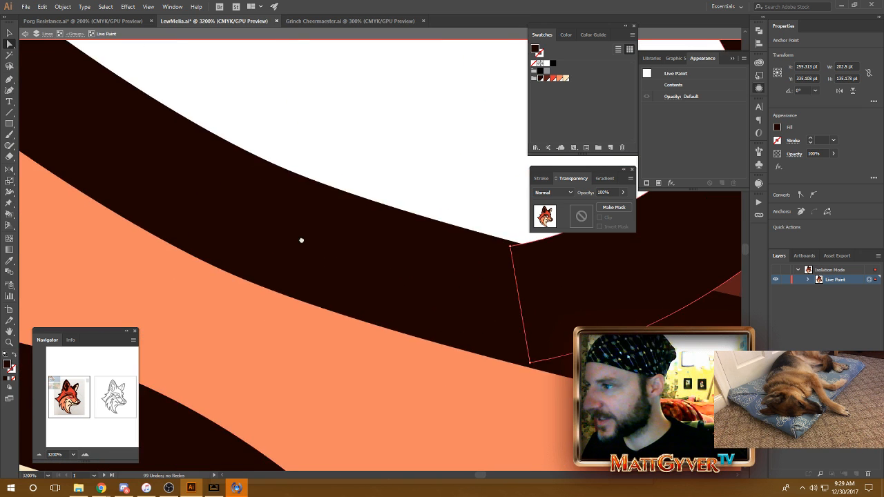
{"action": "left_click_drag", "start_coordinate": [301, 240], "coordinate": [538, 326]}
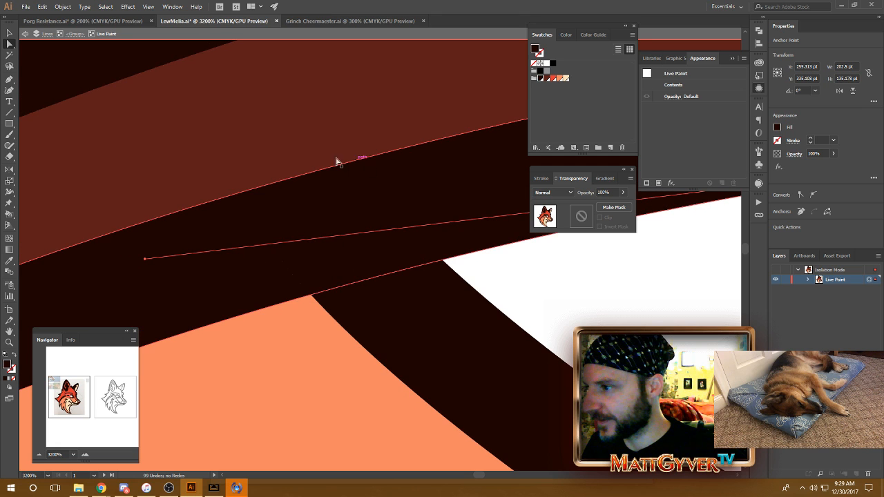
{"action": "left_click_drag", "start_coordinate": [472, 100], "coordinate": [311, 119]}
{"action": "left_click_drag", "start_coordinate": [514, 185], "coordinate": [313, 156]}
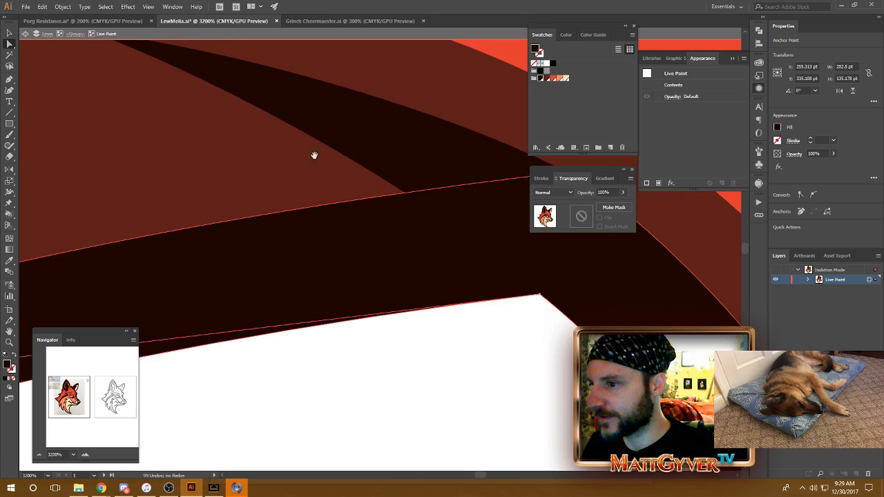
{"action": "left_click_drag", "start_coordinate": [451, 292], "coordinate": [235, 227]}
{"action": "left_click", "coordinate": [468, 182]}
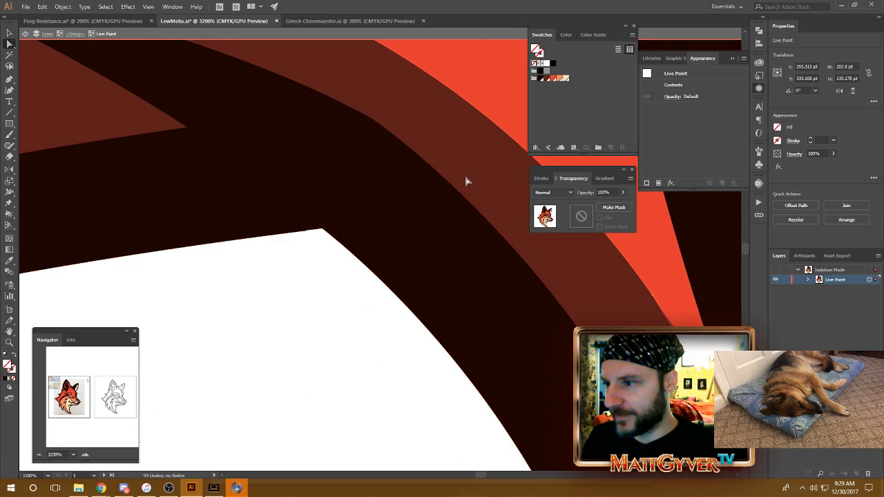
- Fine-tune the curve handle on the outer edge of the dark brown shading above the near eye
{"action": "key", "text": "ctrl+minus"}
{"action": "key", "text": "ctrl+minus"}
{"action": "key", "text": "ctrl+minus"}
{"action": "key", "text": "ctrl+minus"}
{"action": "key", "text": "ctrl+minus"}
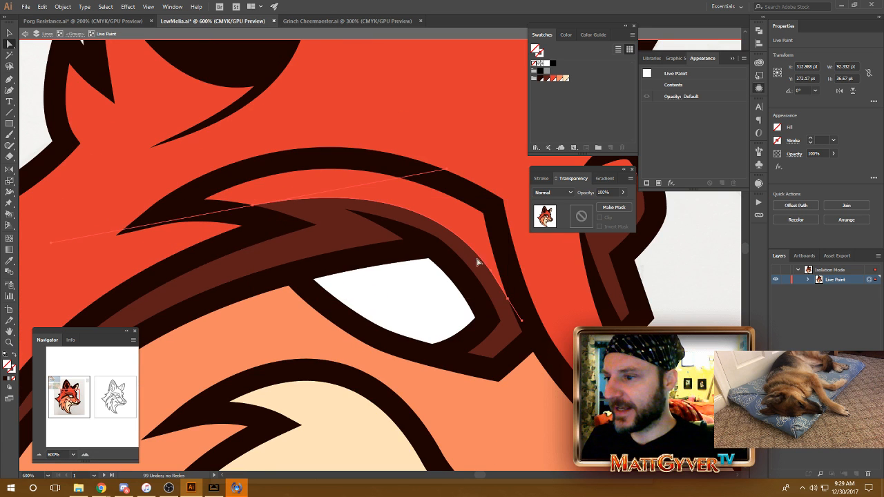
{"action": "left_click_drag", "start_coordinate": [485, 315], "coordinate": [432, 263]}
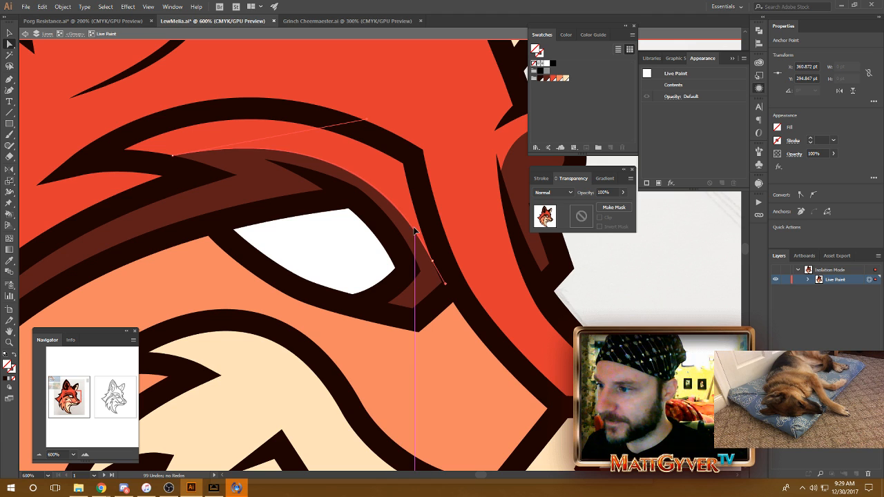
{"action": "left_click_drag", "start_coordinate": [413, 226], "coordinate": [413, 225]}
- Draw an ellipse about 15.5 by 8.2 pt on the red brow, fill it light orange and rotate it to about 335°
{"action": "left_click_drag", "start_coordinate": [9, 124], "coordinate": [44, 146]}
{"action": "left_click_drag", "start_coordinate": [359, 151], "coordinate": [393, 174]}
{"action": "key", "text": "v"}
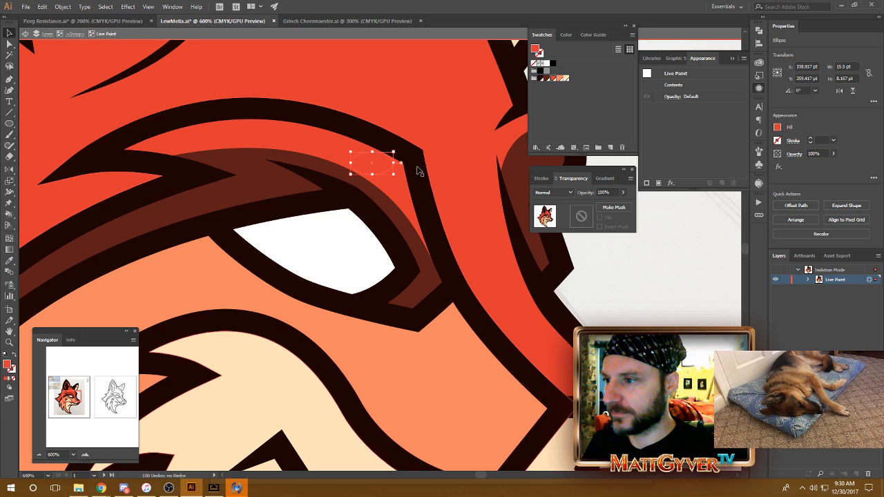
{"action": "left_click", "coordinate": [559, 78]}
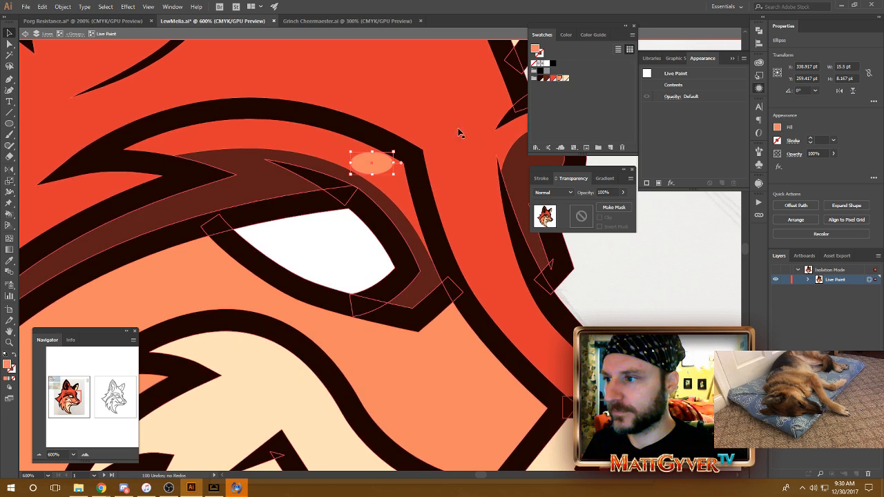
{"action": "left_click_drag", "start_coordinate": [426, 159], "coordinate": [395, 174]}
{"action": "left_click", "coordinate": [562, 255]}
{"action": "left_click", "coordinate": [644, 263]}
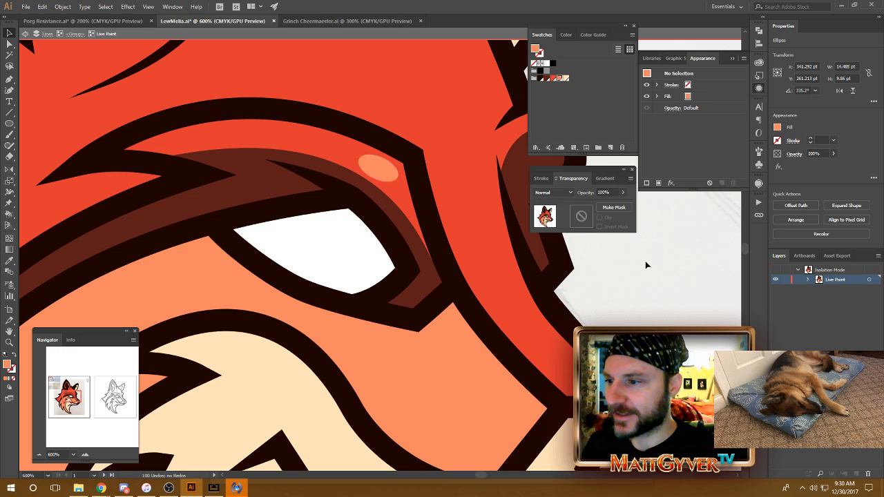
- Change the brow highlight ellipse's fill to the pale cream swatch
{"action": "key", "text": "ctrl+minus"}
{"action": "key", "text": "ctrl+minus"}
{"action": "key", "text": "ctrl+minus"}
{"action": "key", "text": "ctrl+minus"}
{"action": "key", "text": "ctrl+minus"}
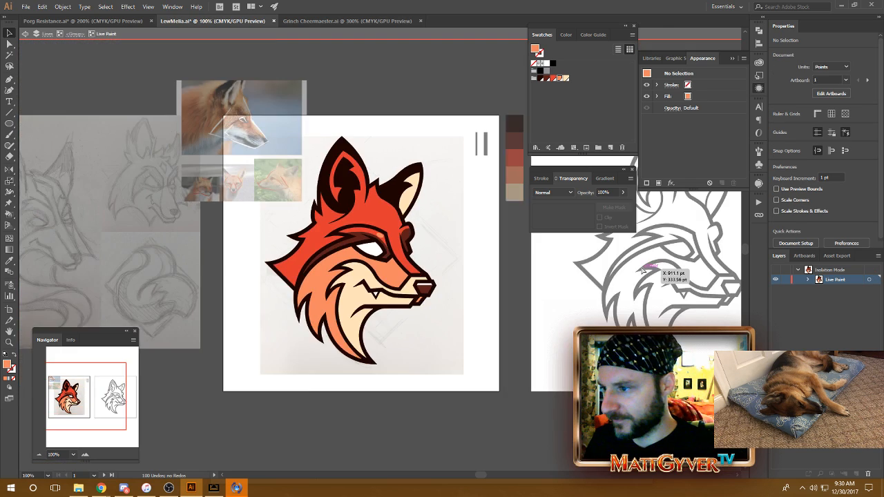
{"action": "key", "text": "ctrl+equal"}
{"action": "key", "text": "ctrl+equal"}
{"action": "key", "text": "ctrl+equal"}
{"action": "key", "text": "ctrl+equal"}
{"action": "left_click", "coordinate": [388, 198]}
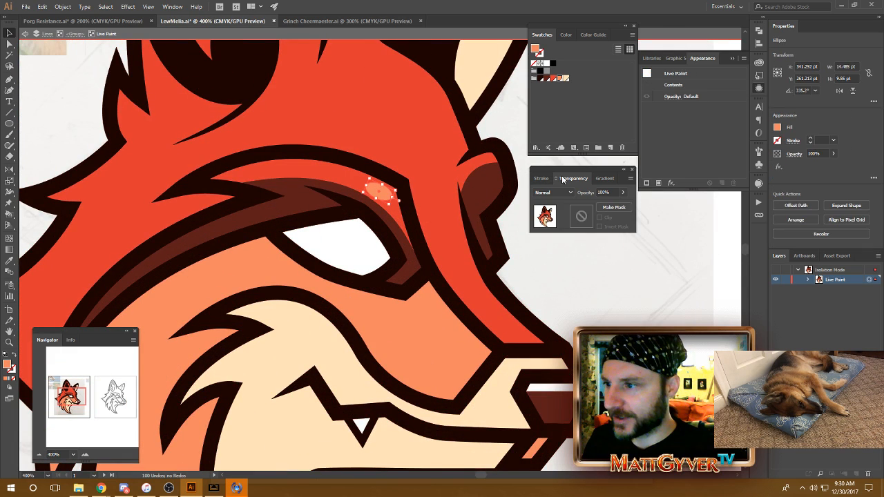
{"action": "left_click", "coordinate": [565, 78]}
{"action": "left_click", "coordinate": [618, 302]}
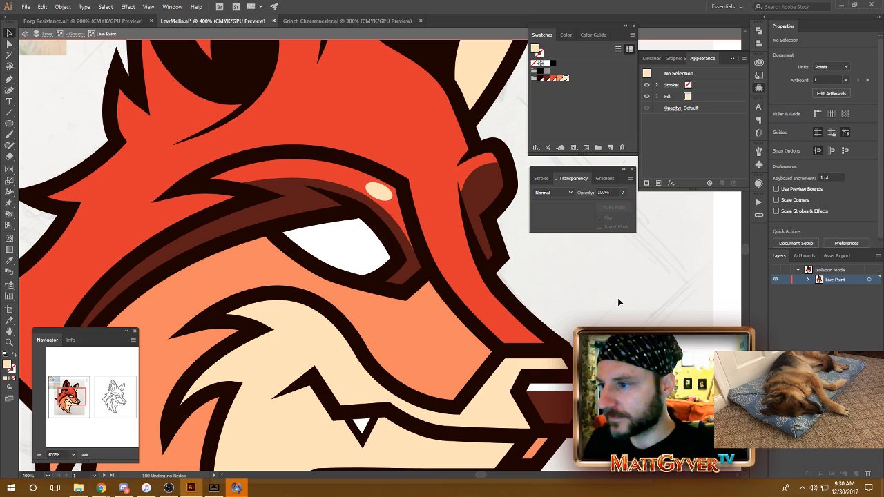
- Shrink the cream highlight to about 11.3 by 7.4 pt and shift it slightly toward the brow's outer corner
{"action": "left_click", "coordinate": [388, 199]}
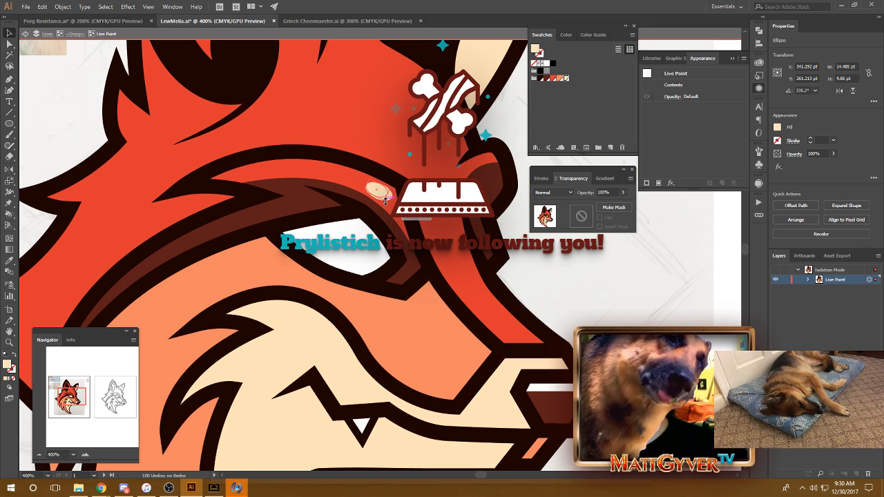
{"action": "left_click_drag", "start_coordinate": [390, 203], "coordinate": [384, 198]}
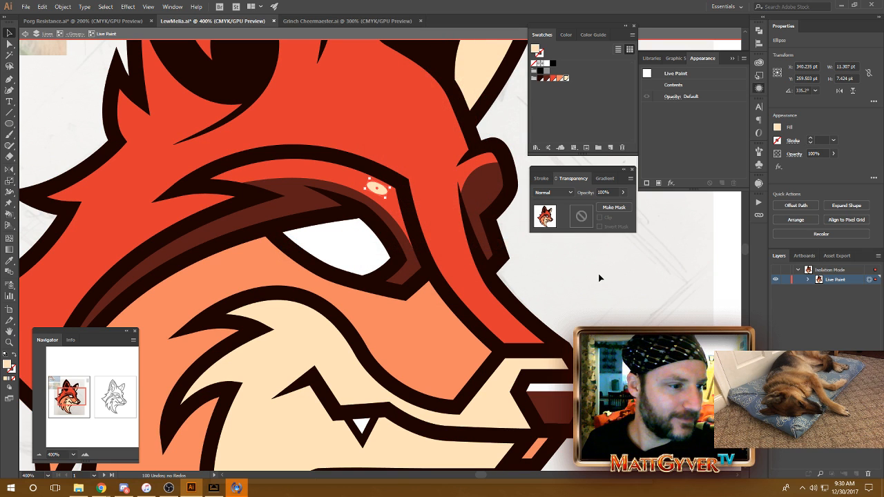
{"action": "left_click", "coordinate": [585, 274]}
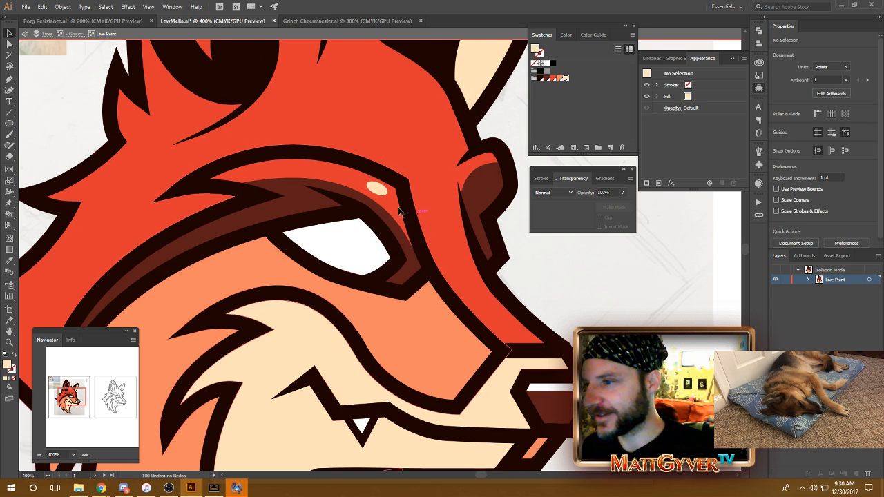
{"action": "left_click_drag", "start_coordinate": [376, 189], "coordinate": [384, 195]}
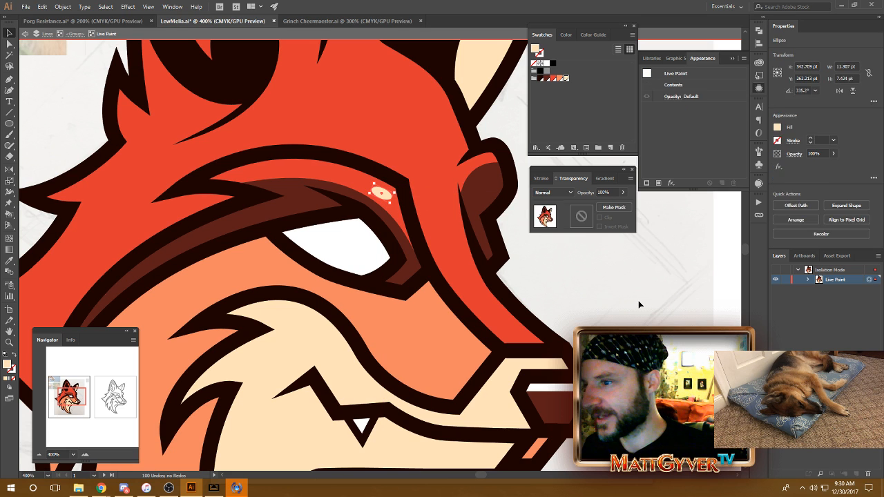
- Lower the inner anchor of the far eye's shading curve to widen the red area above the dark brown
{"action": "left_click_drag", "start_coordinate": [626, 300], "coordinate": [544, 302]}
{"action": "left_click", "coordinate": [387, 180]}
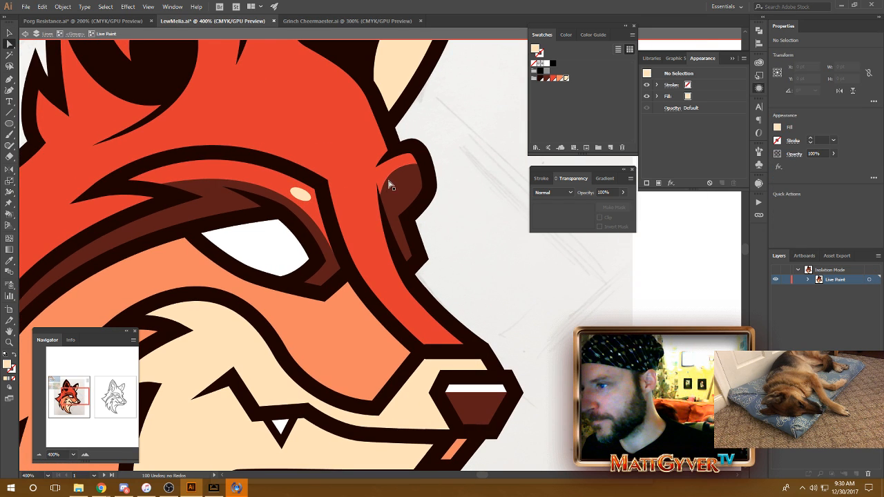
{"action": "mouse_move", "coordinate": [379, 195]}
{"action": "left_mouse_down"}
{"action": "mouse_move", "coordinate": [388, 197]}
{"action": "mouse_move", "coordinate": [383, 207]}
{"action": "left_mouse_up"}
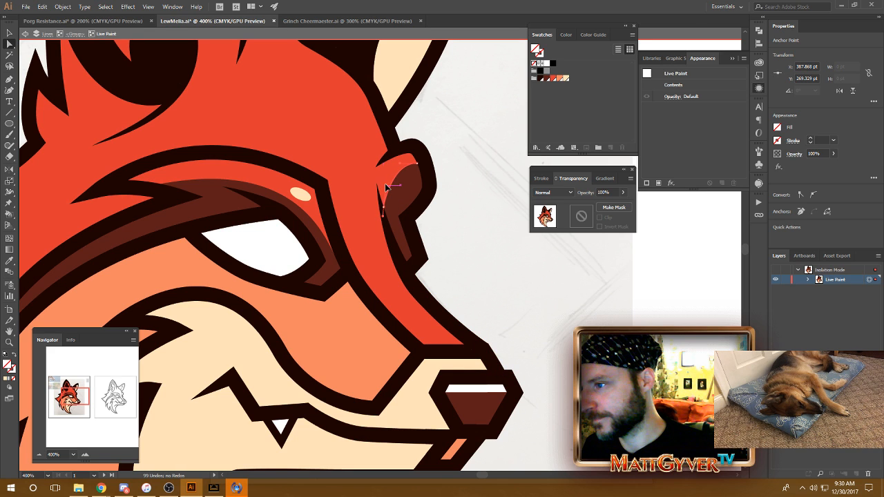
- Copy the cream ellipse onto the far brow, rotate it to about 38° and shrink it to about 6 by 4 pt
{"action": "key", "text": "v"}
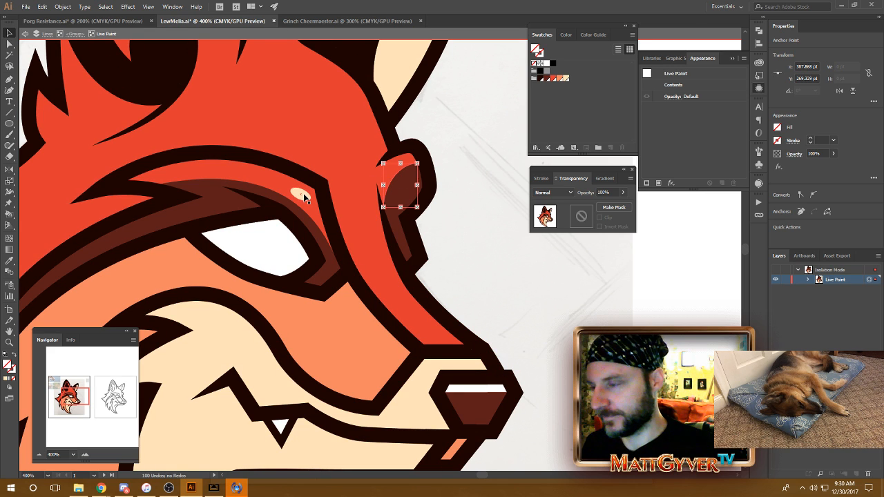
{"action": "left_click_drag", "start_coordinate": [304, 197], "coordinate": [397, 203]}
{"action": "key", "text": "o"}
{"action": "key", "text": "v"}
{"action": "left_click", "coordinate": [500, 250]}
{"action": "key", "text": "ctrl+z"}
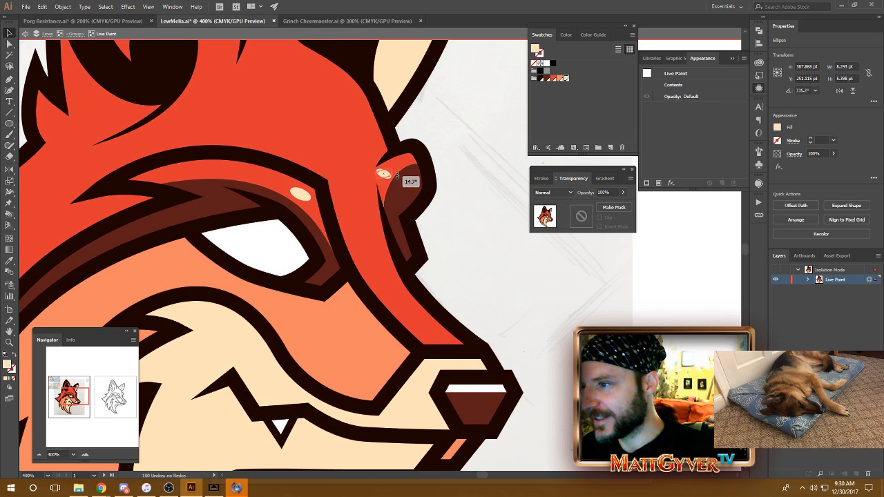
{"action": "left_click", "coordinate": [473, 175]}
{"action": "mouse_move", "coordinate": [397, 175]}
{"action": "left_mouse_down"}
{"action": "mouse_move", "coordinate": [396, 159]}
{"action": "mouse_move", "coordinate": [387, 169]}
{"action": "left_mouse_up"}
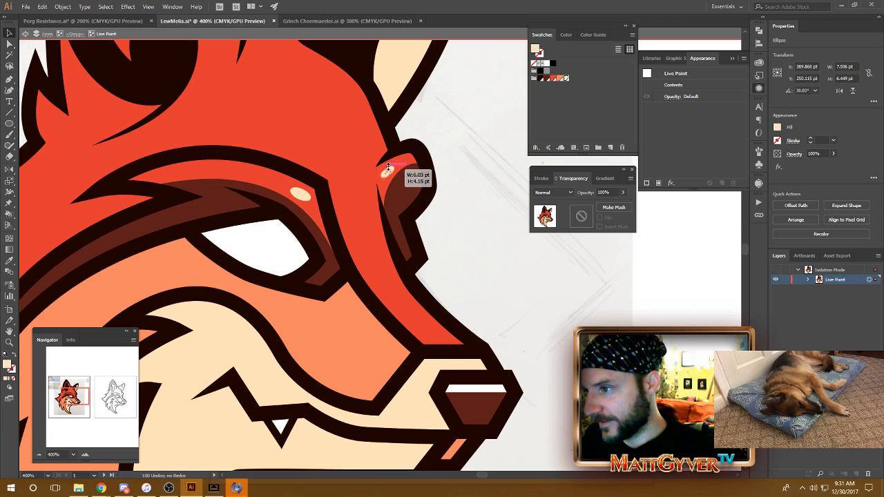
{"action": "left_click", "coordinate": [491, 178]}
- Delete both cream highlight ellipses from the near and far brows
{"action": "key", "text": "ctrl+minus"}
{"action": "key", "text": "ctrl+minus"}
{"action": "key", "text": "ctrl+minus"}
{"action": "key", "text": "ctrl+minus"}
{"action": "key", "text": "ctrl+minus"}
{"action": "key", "text": "ctrl+minus"}
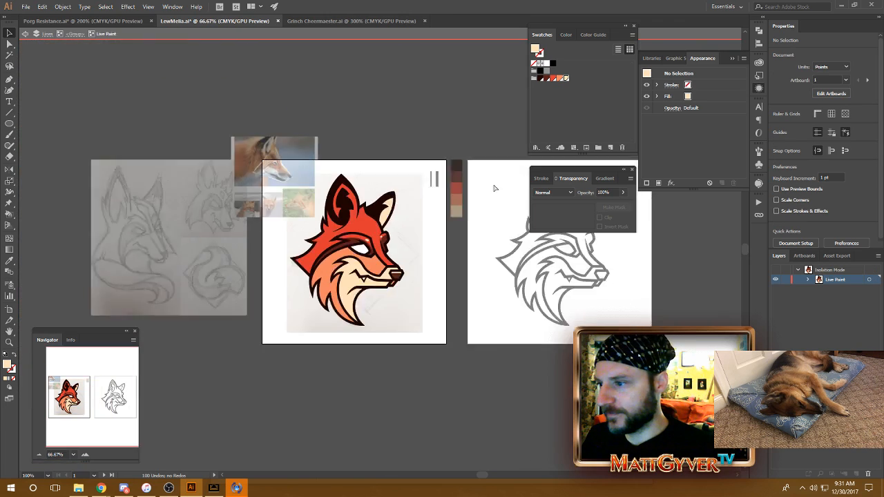
{"action": "key", "text": "ctrl+equal"}
{"action": "key", "text": "ctrl+equal"}
{"action": "key", "text": "ctrl+equal"}
{"action": "key", "text": "ctrl+equal"}
{"action": "key", "text": "ctrl+equal"}
{"action": "key", "text": "ctrl+equal"}
{"action": "left_click", "coordinate": [384, 174]}
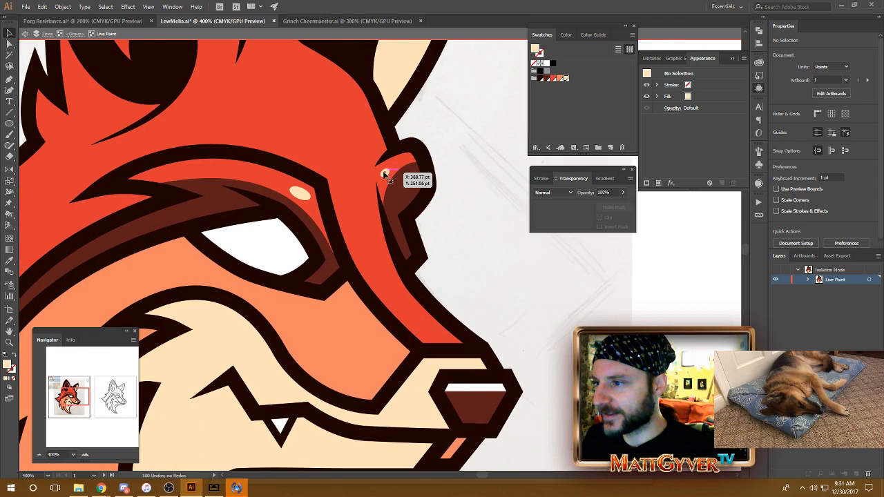
{"action": "key", "text": "Delete"}
{"action": "left_click", "coordinate": [309, 195]}
{"action": "key", "text": "Delete"}
{"action": "left_click", "coordinate": [448, 250]}
- Exit isolation mode on the Live Paint group
{"action": "left_click_drag", "start_coordinate": [346, 320], "coordinate": [413, 275]}
{"action": "left_click_drag", "start_coordinate": [435, 323], "coordinate": [423, 299]}
{"action": "key", "text": "ctrl+minus"}
{"action": "key", "text": "ctrl+minus"}
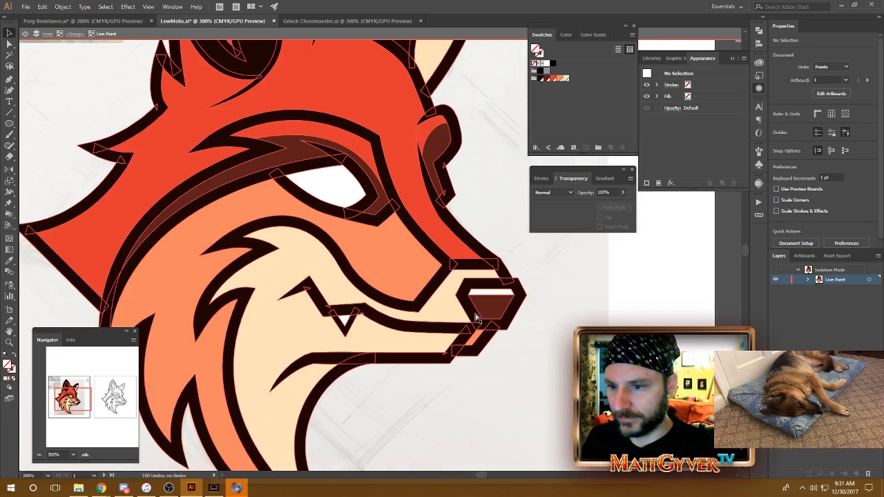
{"action": "double_click", "coordinate": [550, 335]}
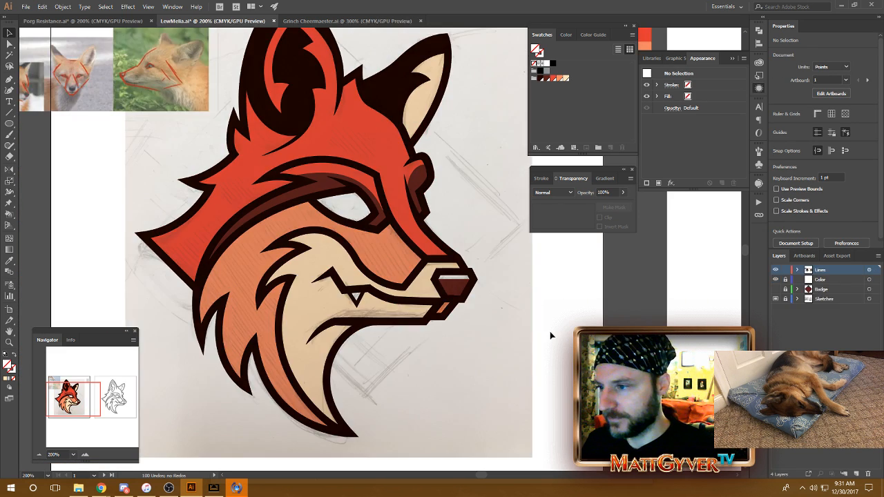
- Reshape the upper edge of the near eye's dark brown shading by adjusting its curve handle and outer anchor
{"action": "mouse_move", "coordinate": [455, 320]}
{"action": "left_mouse_down"}
{"action": "mouse_move", "coordinate": [468, 360]}
{"action": "mouse_move", "coordinate": [466, 334]}
{"action": "left_mouse_up"}
{"action": "key", "text": "a"}
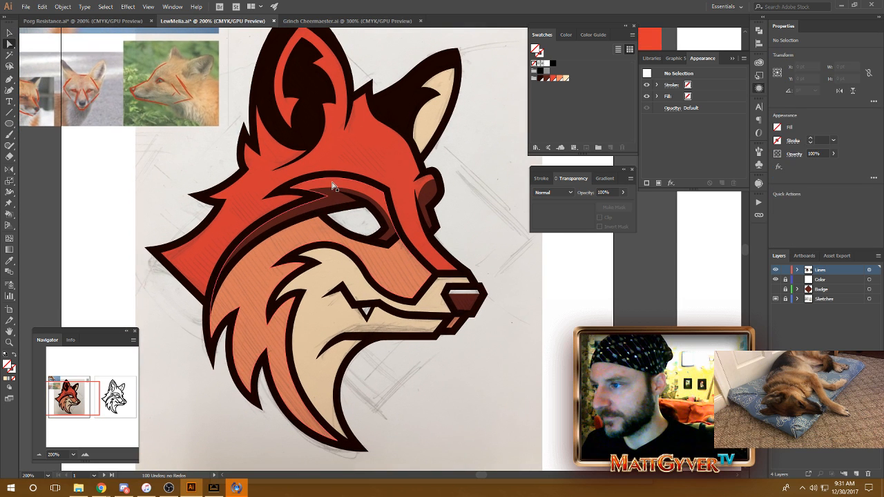
{"action": "left_click", "coordinate": [334, 189]}
{"action": "key", "text": "ctrl+plus"}
{"action": "key", "text": "ctrl+plus"}
{"action": "left_click_drag", "start_coordinate": [369, 234], "coordinate": [356, 210]}
{"action": "left_click_drag", "start_coordinate": [394, 154], "coordinate": [408, 158]}
{"action": "left_click_drag", "start_coordinate": [454, 264], "coordinate": [441, 227]}
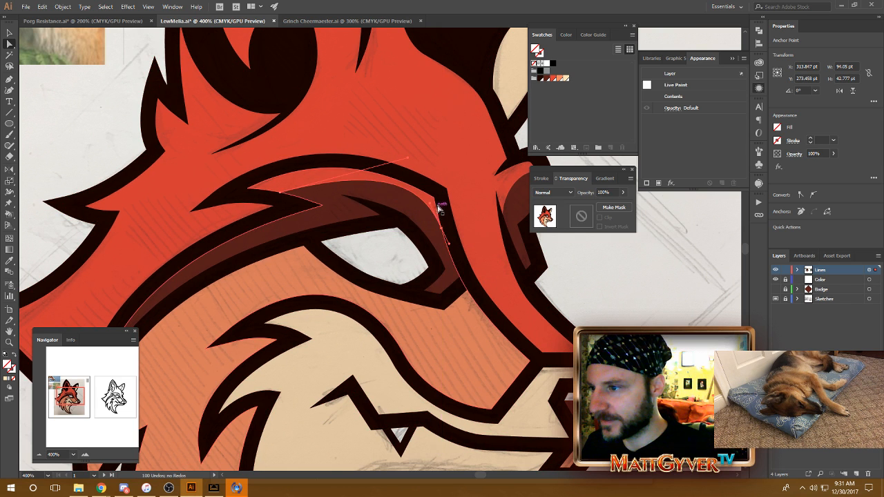
- Refine the near eye's shading edge by shortening its upper handle, shifting its inner anchor outward and nudging the outer anchor
{"action": "left_click_drag", "start_coordinate": [408, 158], "coordinate": [368, 165]}
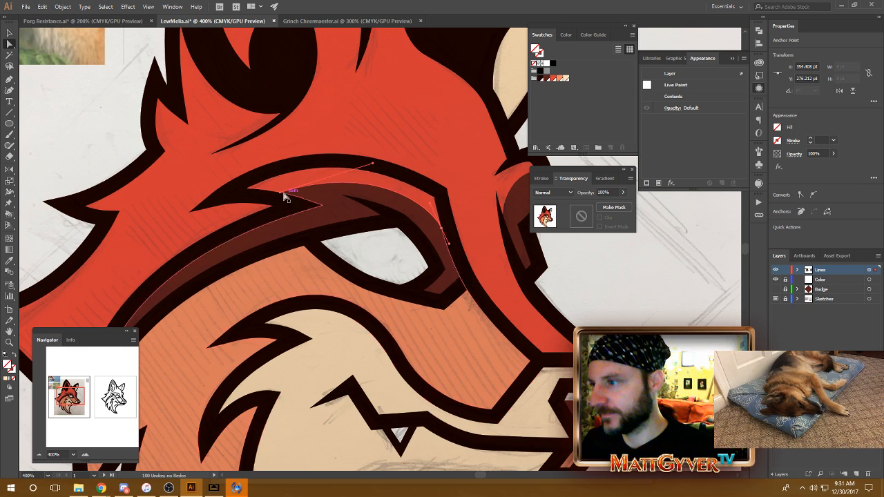
{"action": "left_click_drag", "start_coordinate": [284, 197], "coordinate": [274, 195]}
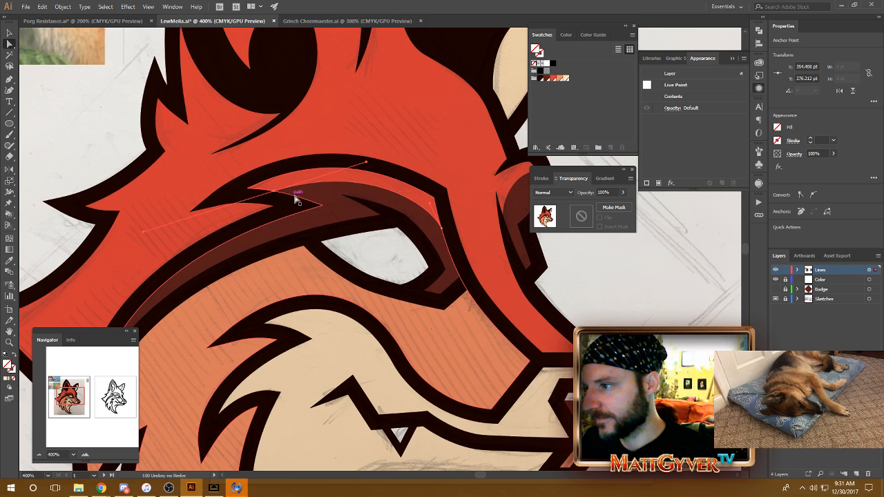
{"action": "left_click", "coordinate": [442, 231]}
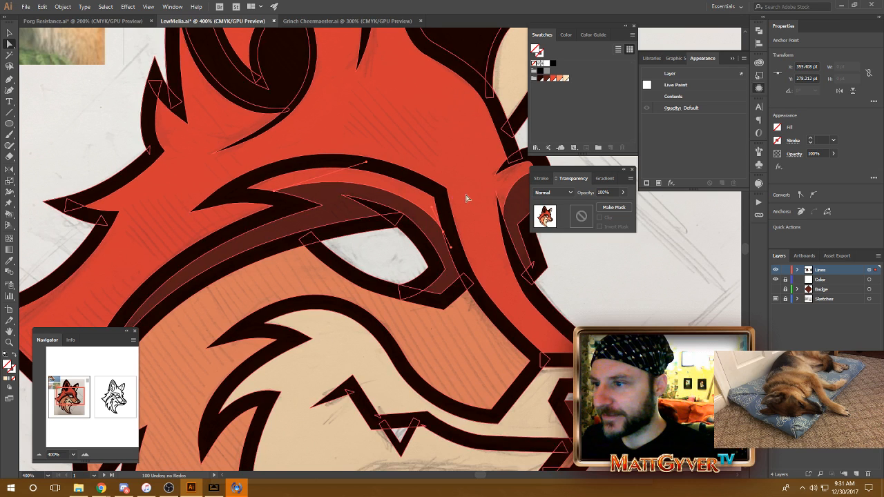
{"action": "left_click", "coordinate": [658, 315]}
- Review the fox head's line work and shading from the muzzle and neck fur up to the ears
{"action": "left_click_drag", "start_coordinate": [463, 283], "coordinate": [373, 187]}
{"action": "left_click_drag", "start_coordinate": [432, 291], "coordinate": [477, 210]}
{"action": "left_click_drag", "start_coordinate": [477, 349], "coordinate": [508, 198]}
{"action": "left_click_drag", "start_coordinate": [270, 138], "coordinate": [342, 331]}
{"action": "key", "text": "ctrl+minus"}
{"action": "left_click_drag", "start_coordinate": [364, 370], "coordinate": [343, 323]}
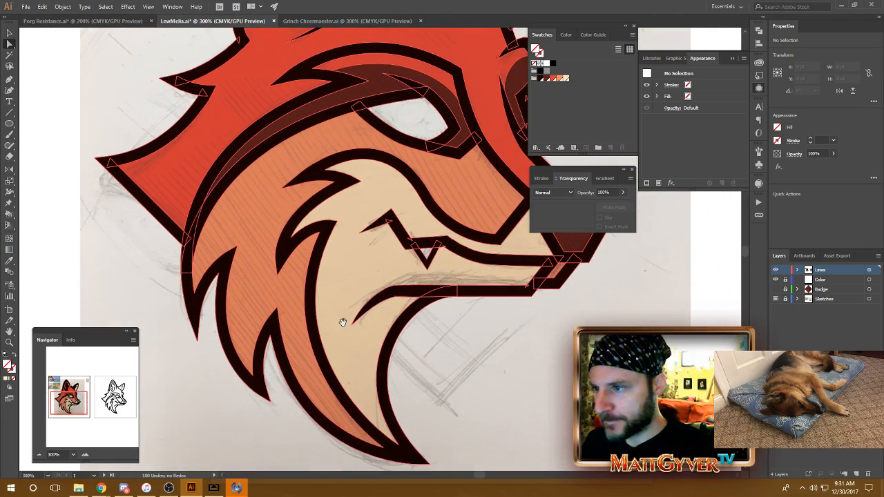
{"action": "left_click_drag", "start_coordinate": [363, 140], "coordinate": [321, 223]}
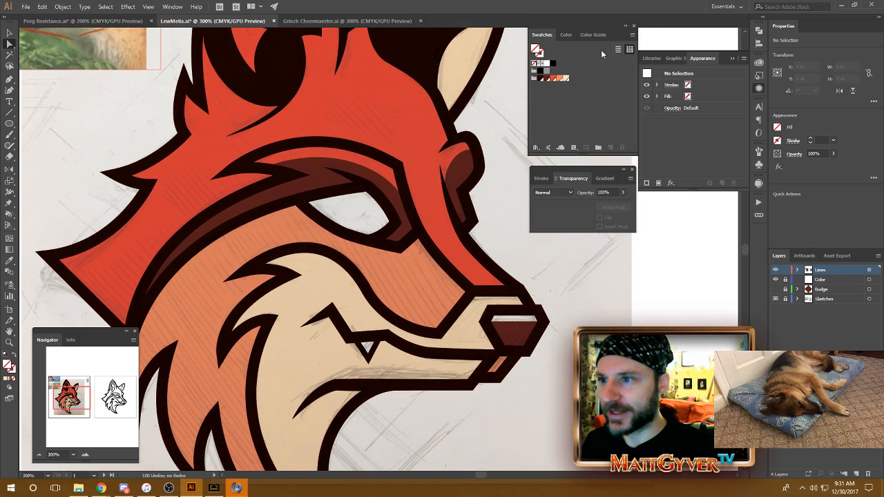
{"action": "left_click_drag", "start_coordinate": [459, 195], "coordinate": [454, 209]}
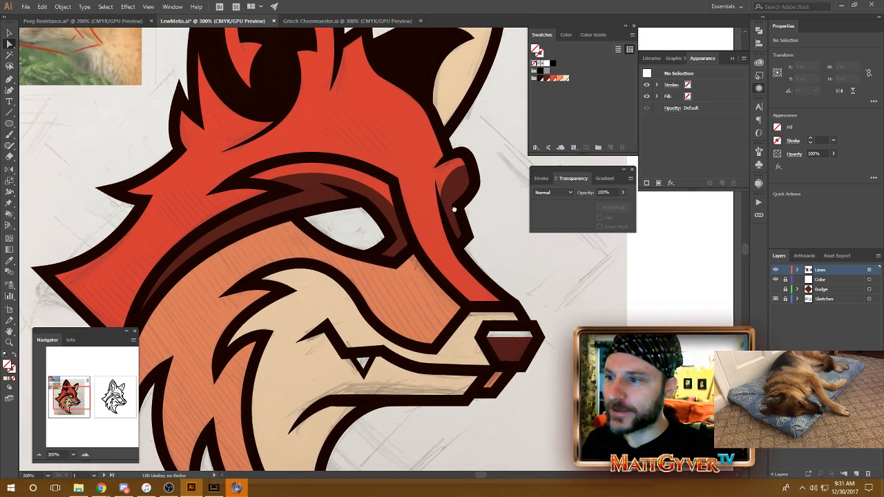
{"action": "left_click_drag", "start_coordinate": [301, 184], "coordinate": [312, 217]}
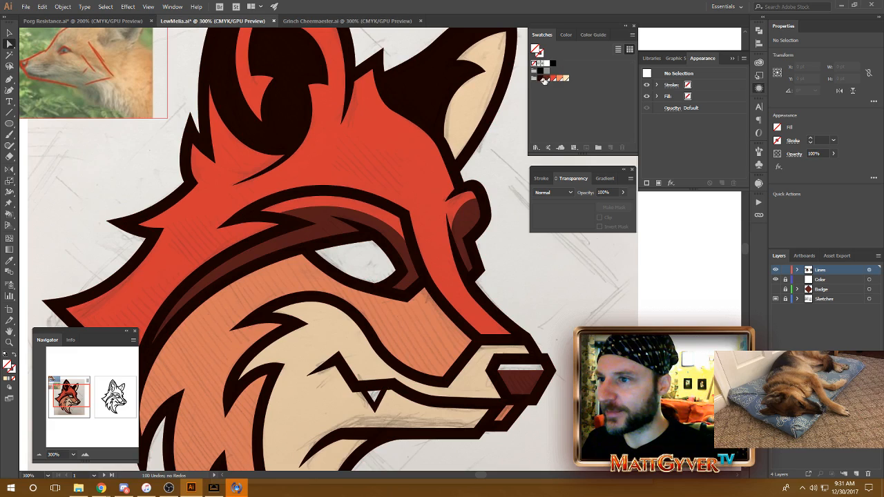
{"action": "left_click_drag", "start_coordinate": [415, 95], "coordinate": [444, 179]}
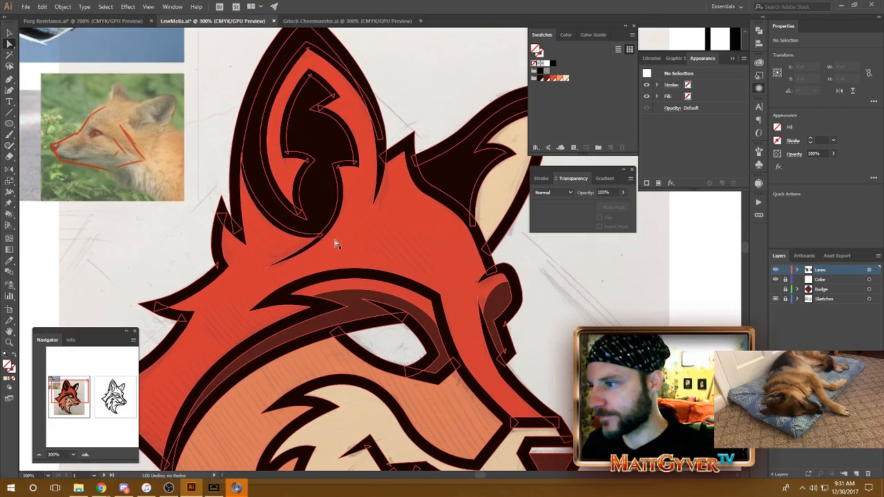
- Isolate the Live Paint artwork inside the fox head group for editing
{"action": "scroll", "coordinate": [324, 243], "scroll_direction": "up", "scroll_amount": 1}
{"action": "left_click_drag", "start_coordinate": [375, 212], "coordinate": [235, 243]}
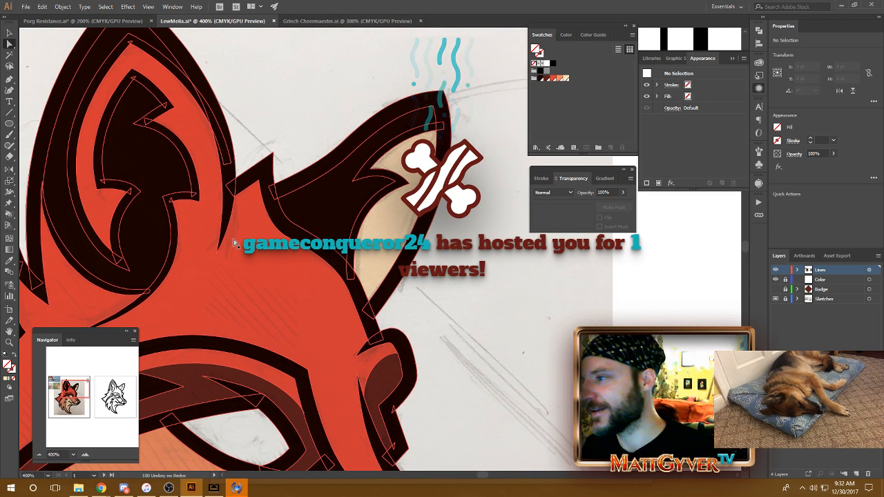
{"action": "left_click_drag", "start_coordinate": [235, 243], "coordinate": [347, 235]}
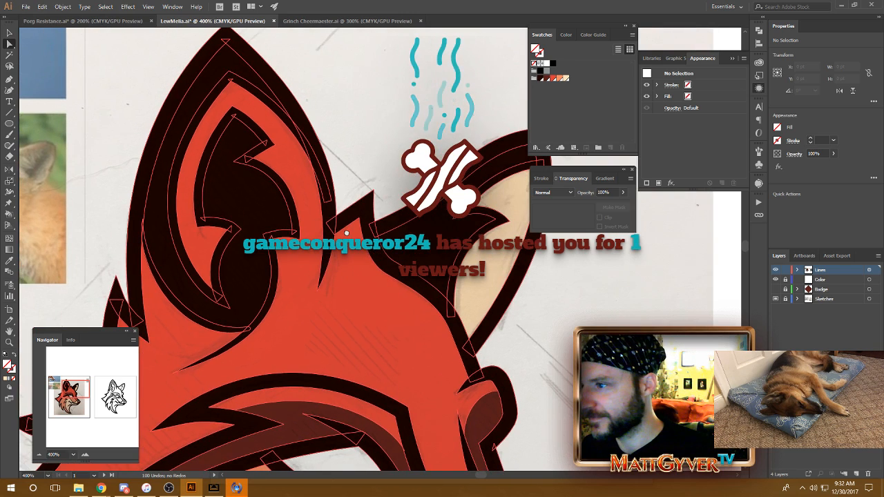
{"action": "left_click_drag", "start_coordinate": [286, 174], "coordinate": [319, 197]}
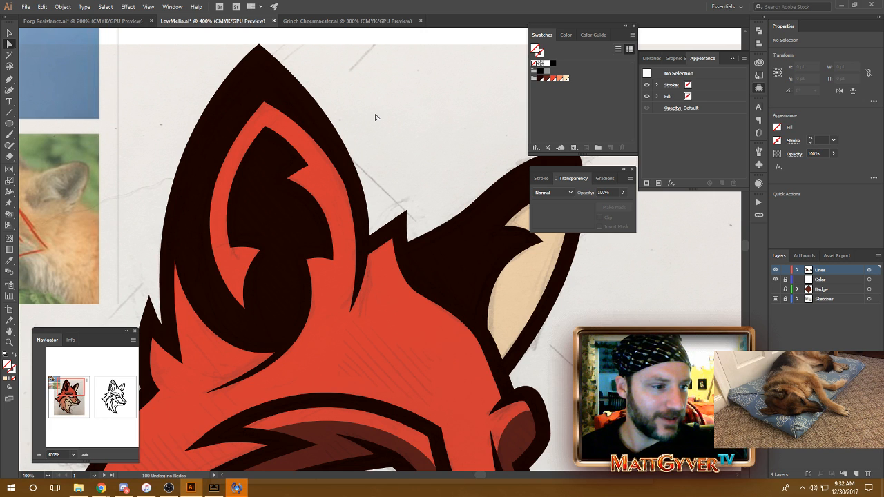
{"action": "left_click_drag", "start_coordinate": [321, 409], "coordinate": [335, 365]}
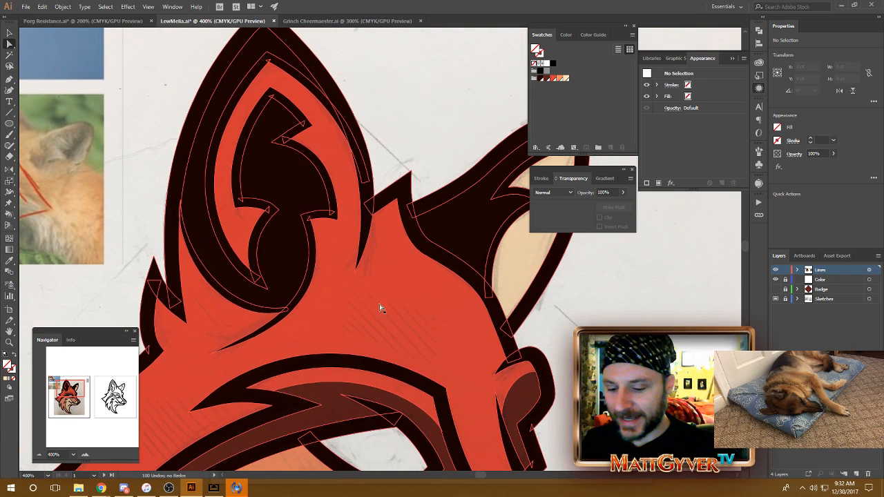
{"action": "key", "text": "p"}
{"action": "key", "text": "v"}
{"action": "double_click", "coordinate": [393, 290]}
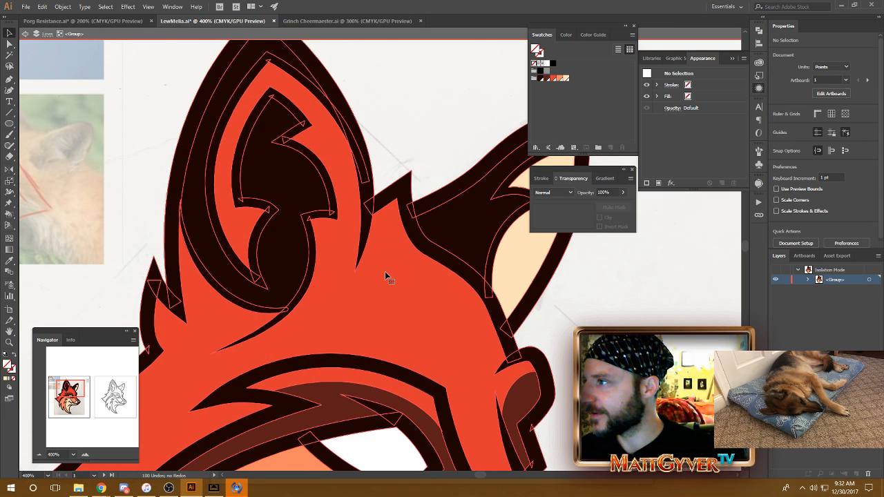
{"action": "double_click", "coordinate": [386, 274]}
- Draw a curved path across the red tuft between the two ears and remove its stroke
{"action": "key", "text": "ctrl+="}
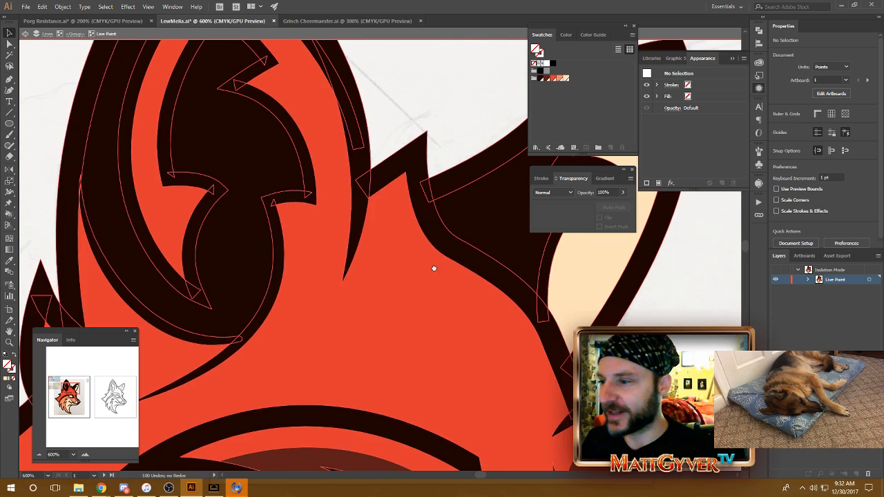
{"action": "left_click_drag", "start_coordinate": [434, 269], "coordinate": [366, 292]}
{"action": "key", "text": "p"}
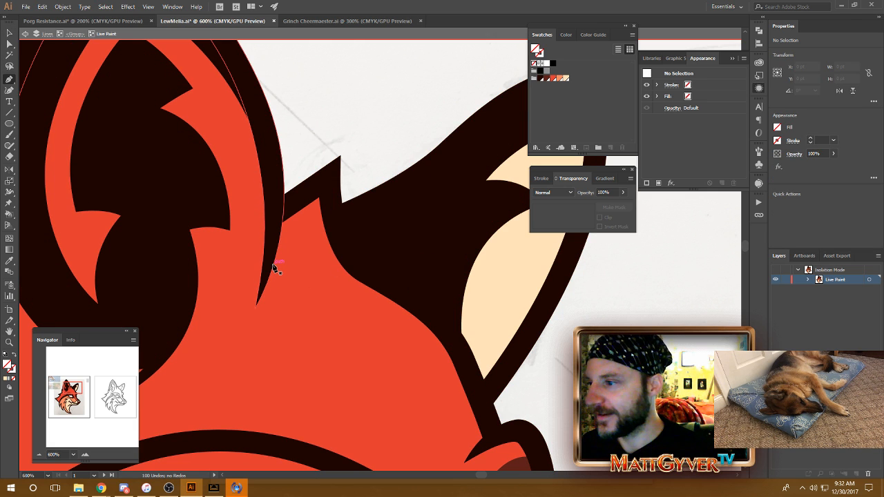
{"action": "mouse_move", "coordinate": [273, 266]}
{"action": "left_mouse_down"}
{"action": "mouse_move", "coordinate": [349, 239]}
{"action": "mouse_move", "coordinate": [327, 245]}
{"action": "left_mouse_up"}
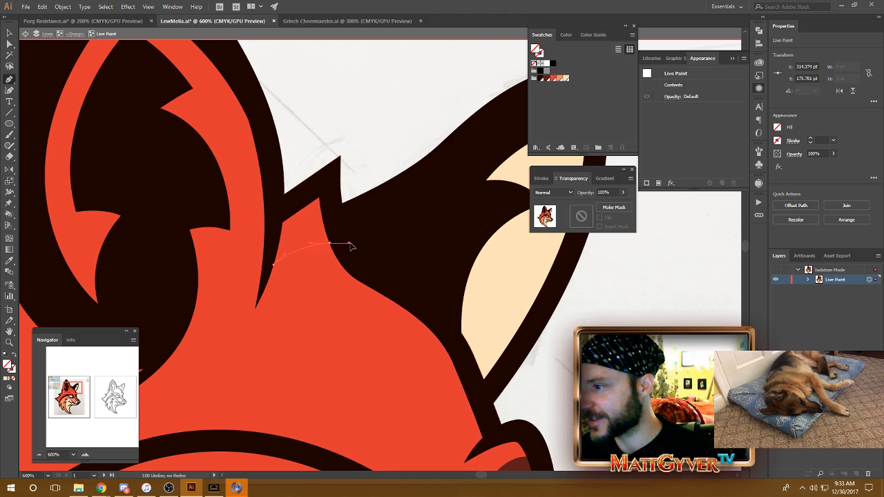
{"action": "left_click", "coordinate": [358, 247]}
{"action": "key", "text": "v"}
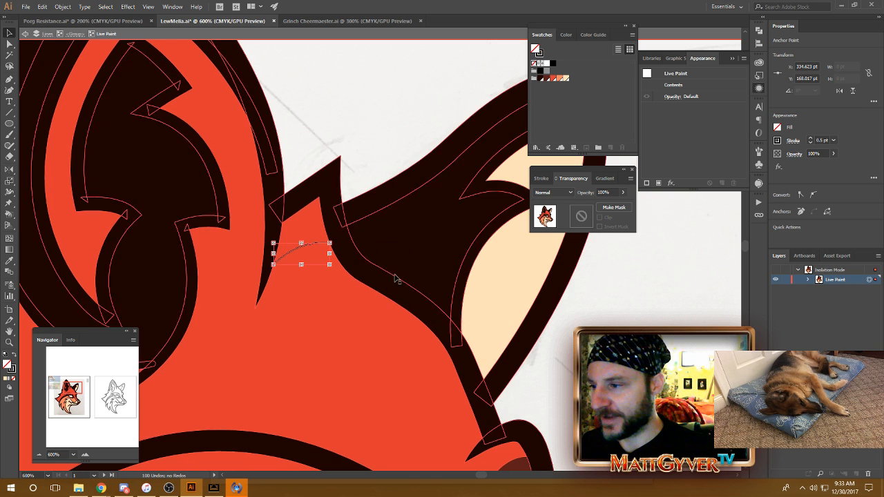
{"action": "left_click", "coordinate": [540, 55]}
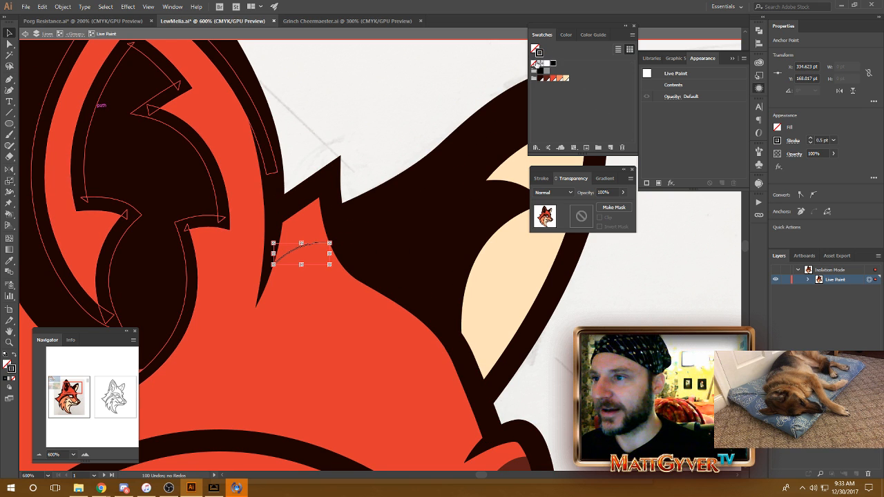
{"action": "left_click", "coordinate": [534, 63]}
{"action": "left_click", "coordinate": [617, 316]}
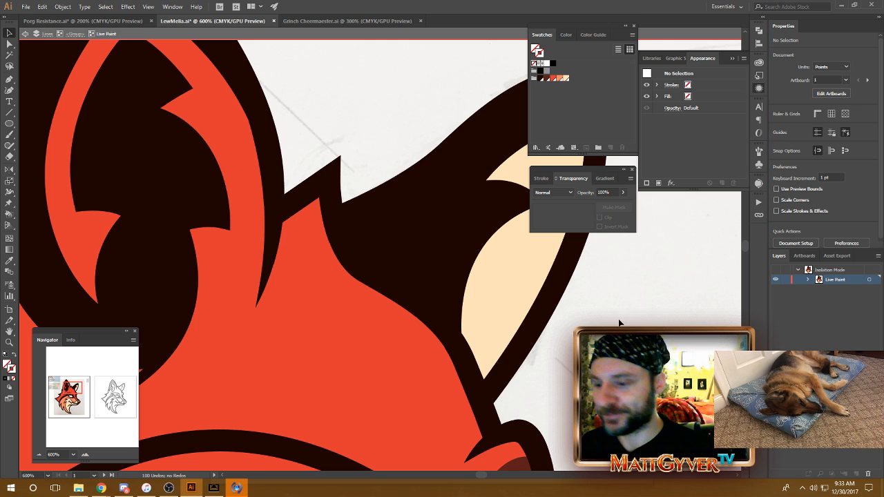
- Fill the tuft area above the new curve with the light orange swatch using Live Paint Bucket
{"action": "key", "text": "k"}
{"action": "left_click_drag", "start_coordinate": [477, 296], "coordinate": [424, 283]}
{"action": "key", "text": "ctrl+minus"}
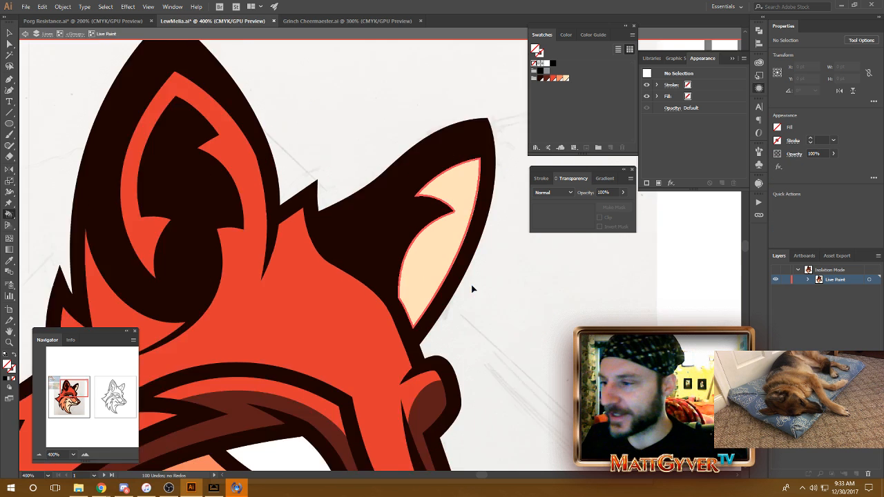
{"action": "key", "text": "ctrl+minus"}
{"action": "left_click_drag", "start_coordinate": [425, 248], "coordinate": [409, 201]}
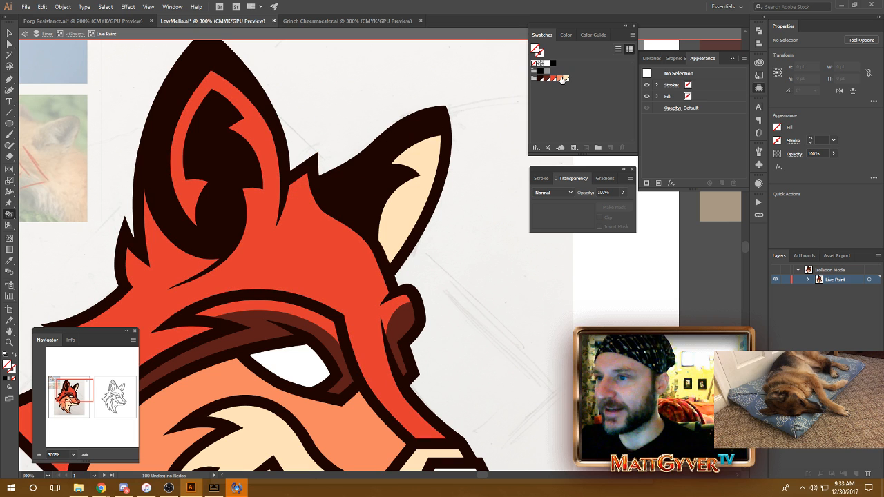
{"action": "left_click", "coordinate": [560, 80]}
{"action": "left_click", "coordinate": [303, 189]}
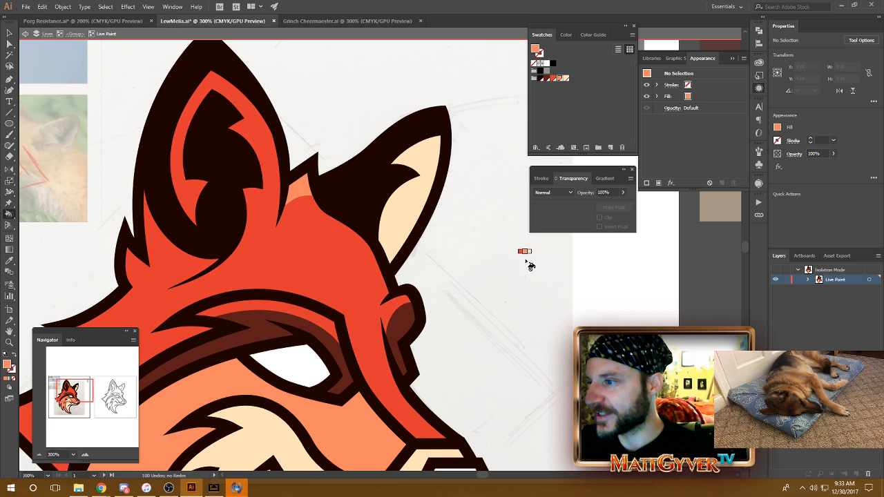
- Examine the tuft highlight and overall shading of the fox head, both close up and at full view
{"action": "left_click_drag", "start_coordinate": [488, 330], "coordinate": [447, 232]}
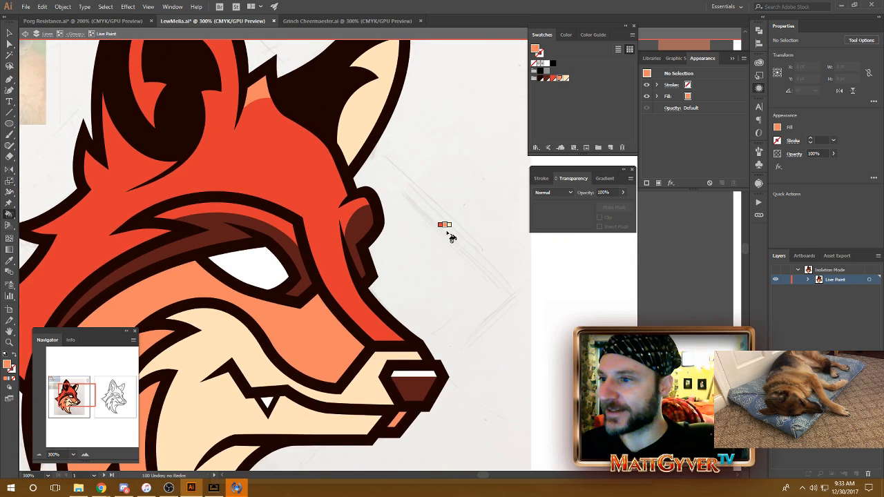
{"action": "key", "text": "v"}
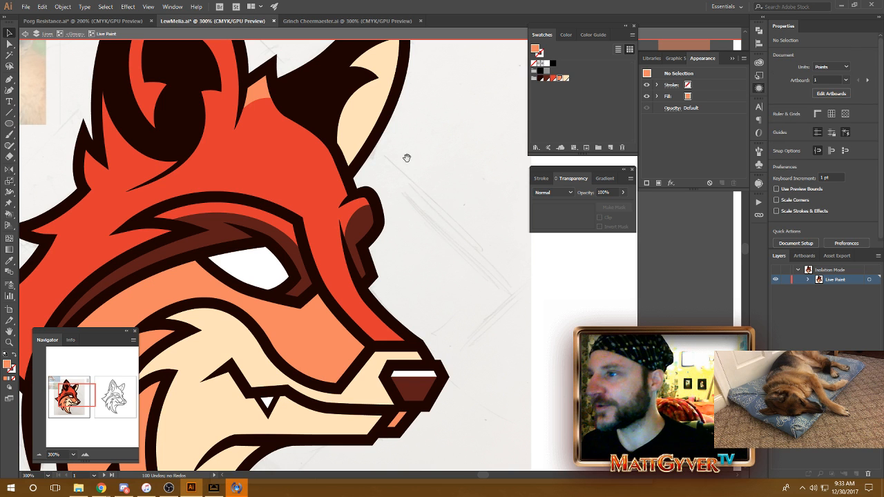
{"action": "left_click_drag", "start_coordinate": [406, 158], "coordinate": [408, 204]}
{"action": "key", "text": "ctrl+equal"}
{"action": "key", "text": "ctrl+equal"}
{"action": "left_click_drag", "start_coordinate": [369, 63], "coordinate": [413, 219]}
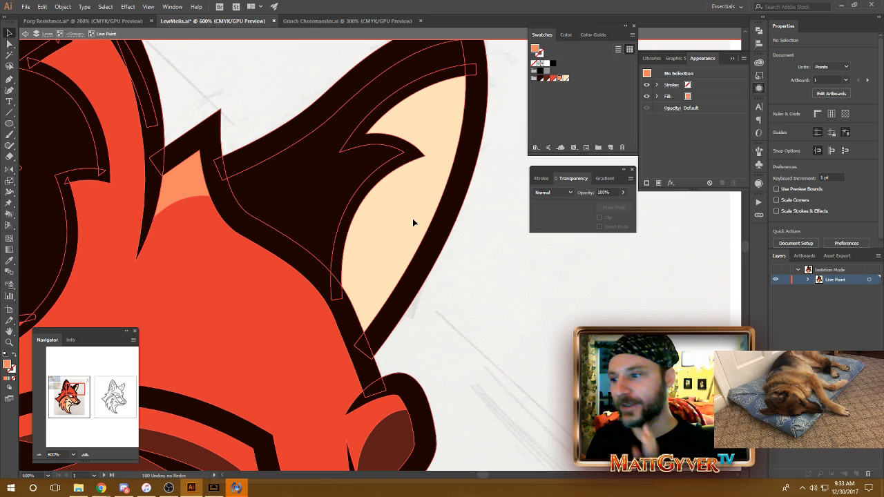
{"action": "key", "text": "ctrl+minus"}
{"action": "key", "text": "ctrl+minus"}
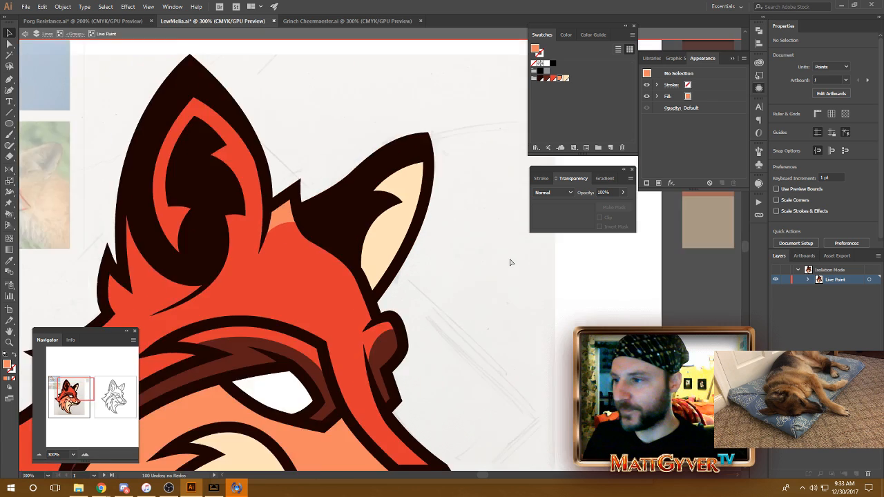
{"action": "key", "text": "ctrl+minus"}
{"action": "key", "text": "ctrl+minus"}
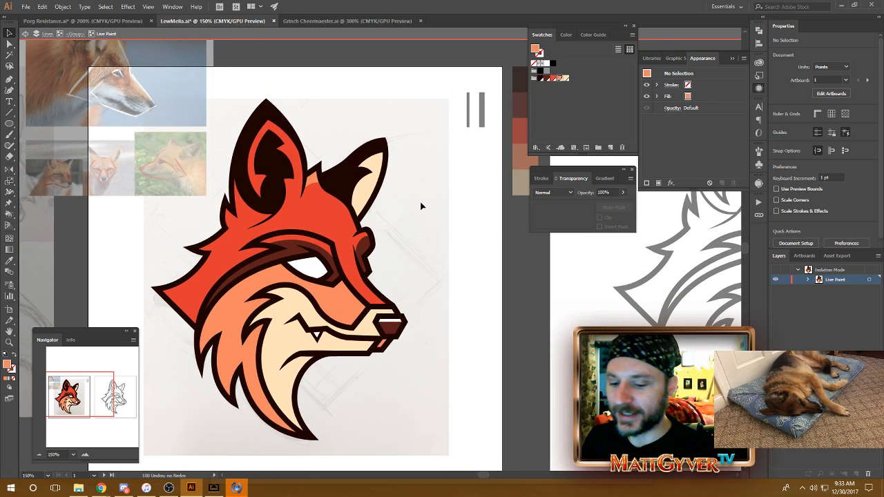
{"action": "key", "text": "ctrl+plus"}
{"action": "key", "text": "ctrl+plus"}
{"action": "key", "text": "ctrl+plus"}
{"action": "left_click_drag", "start_coordinate": [302, 113], "coordinate": [330, 190]}
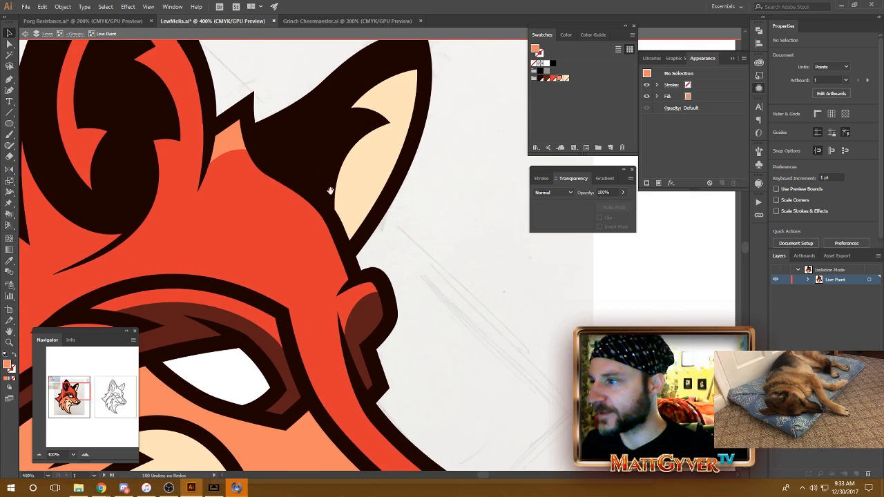
- Stretch the tuft path along the forehead edge, from the near ear's outline down to the outline beneath the far ear
{"action": "key", "text": "a"}
{"action": "left_click", "coordinate": [238, 154]}
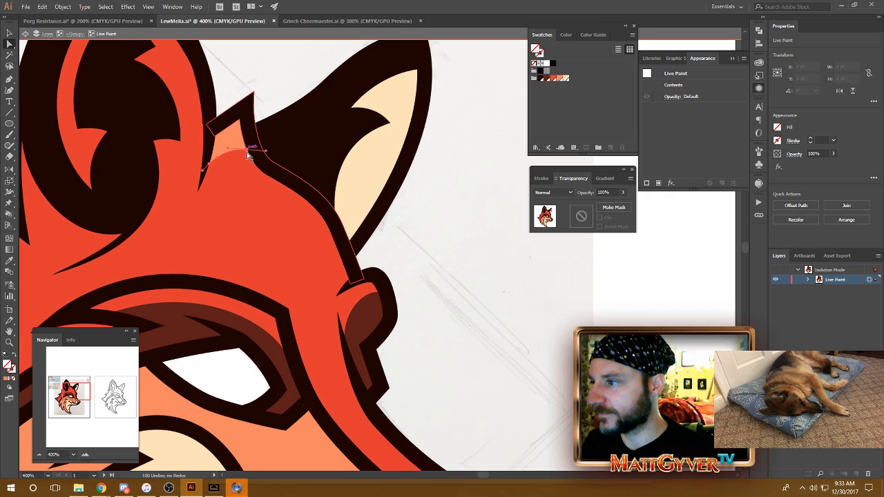
{"action": "left_click_drag", "start_coordinate": [251, 151], "coordinate": [326, 219]}
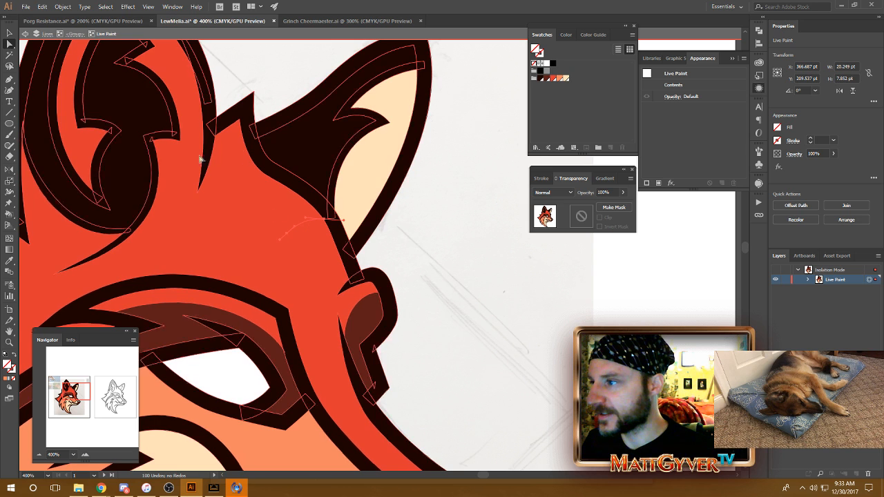
{"action": "left_click", "coordinate": [326, 223]}
{"action": "left_click_drag", "start_coordinate": [327, 222], "coordinate": [210, 165]}
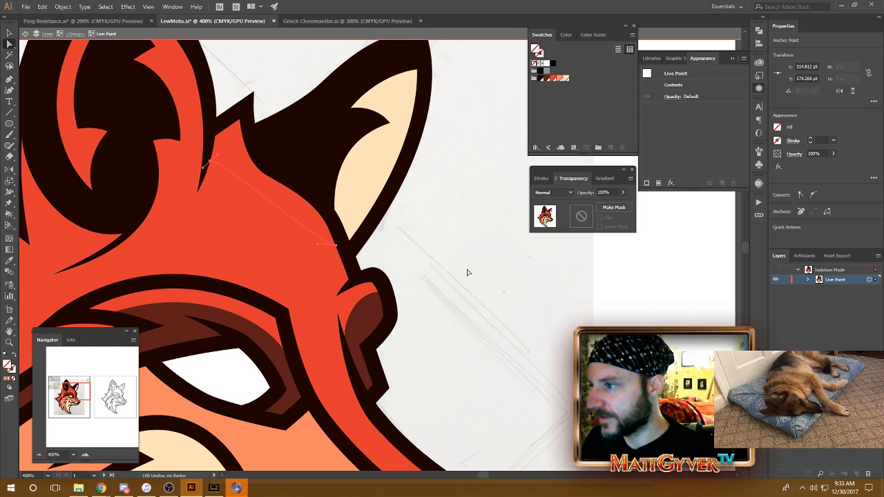
- Fill the forehead strip between the reshaped path and the outline with light orange using Live Paint Bucket
{"action": "key", "text": "k"}
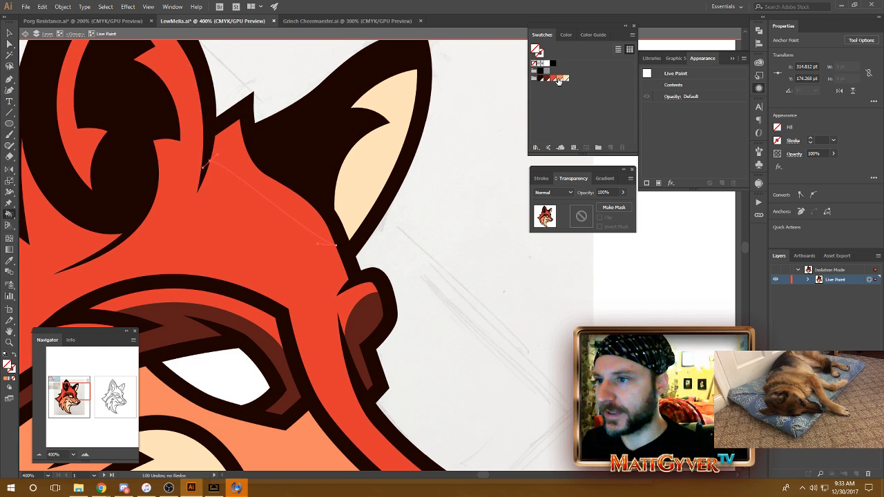
{"action": "left_click", "coordinate": [559, 80]}
{"action": "left_click", "coordinate": [266, 174]}
{"action": "key", "text": "a"}
{"action": "left_click", "coordinate": [484, 309]}
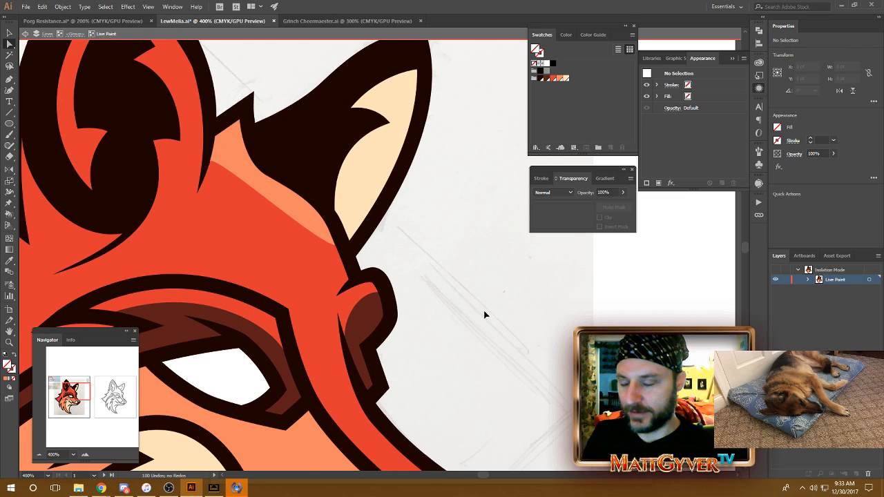
- Review the forehead highlight against the whole fox head at a reduced view
{"action": "key", "text": "ctrl+minus"}
{"action": "key", "text": "ctrl+minus"}
{"action": "key", "text": "ctrl+minus"}
{"action": "key", "text": "ctrl+minus"}
{"action": "key", "text": "ctrl+minus"}
{"action": "left_click_drag", "start_coordinate": [450, 274], "coordinate": [412, 265]}
{"action": "key", "text": "ctrl+equal"}
{"action": "key", "text": "ctrl+equal"}
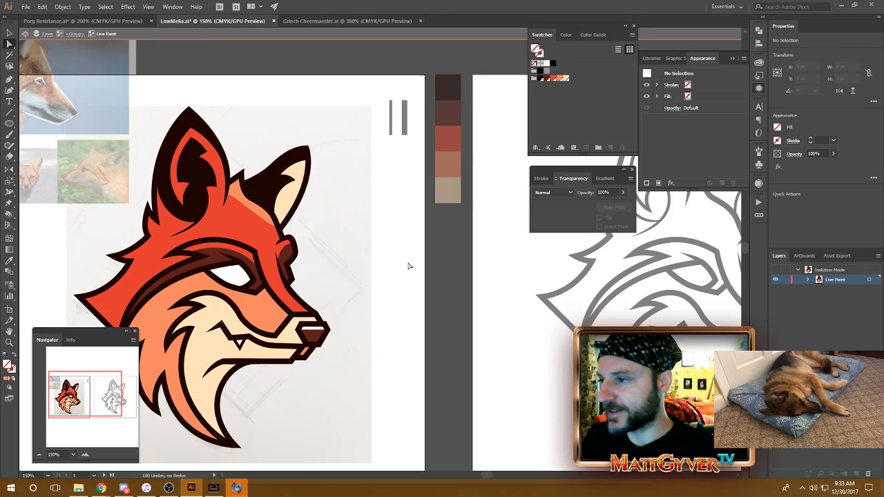
- Leave isolation mode to return to the full artwork
{"action": "left_click_drag", "start_coordinate": [345, 165], "coordinate": [403, 184]}
{"action": "key", "text": "v"}
{"action": "double_click", "coordinate": [430, 222]}
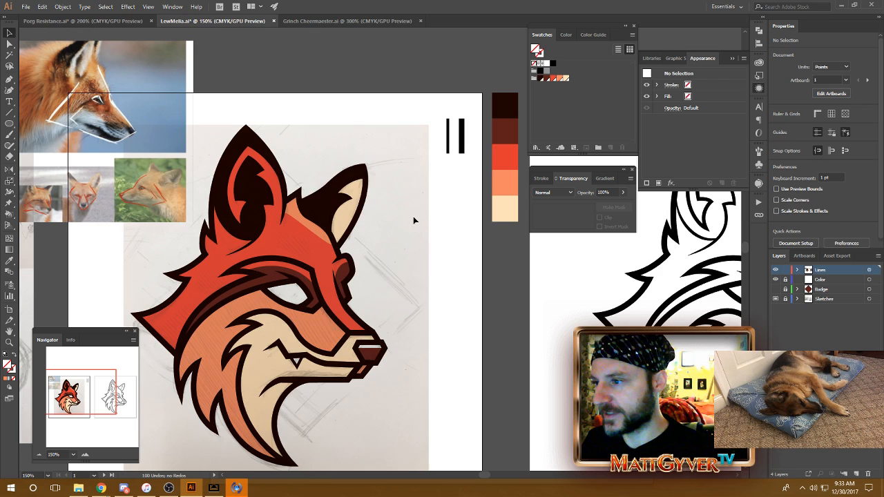
- Draw a circle about 84 pt across above the fox's far ear, near the two black bars
{"action": "left_click", "coordinate": [9, 123]}
{"action": "scroll", "coordinate": [434, 113], "scroll_direction": "up", "scroll_amount": 1}
{"action": "scroll", "coordinate": [434, 112], "scroll_direction": "right", "scroll_amount": 1}
{"action": "left_click_drag", "start_coordinate": [434, 85], "coordinate": [374, 142]}
{"action": "key", "text": "v"}
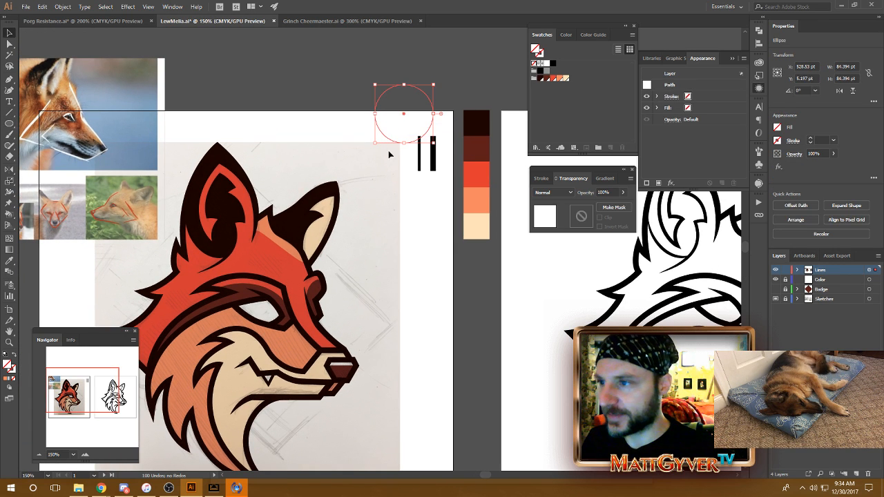
- Fill the circle with the cream swatch and move it down and inward, just beside the two black bars
{"action": "left_click", "coordinate": [565, 78]}
{"action": "scroll", "coordinate": [408, 207], "scroll_direction": "down", "scroll_amount": 1}
{"action": "left_click_drag", "start_coordinate": [400, 102], "coordinate": [378, 126]}
{"action": "scroll", "coordinate": [410, 305], "scroll_direction": "down", "scroll_amount": 2}
{"action": "scroll", "coordinate": [410, 306], "scroll_direction": "left", "scroll_amount": 1}
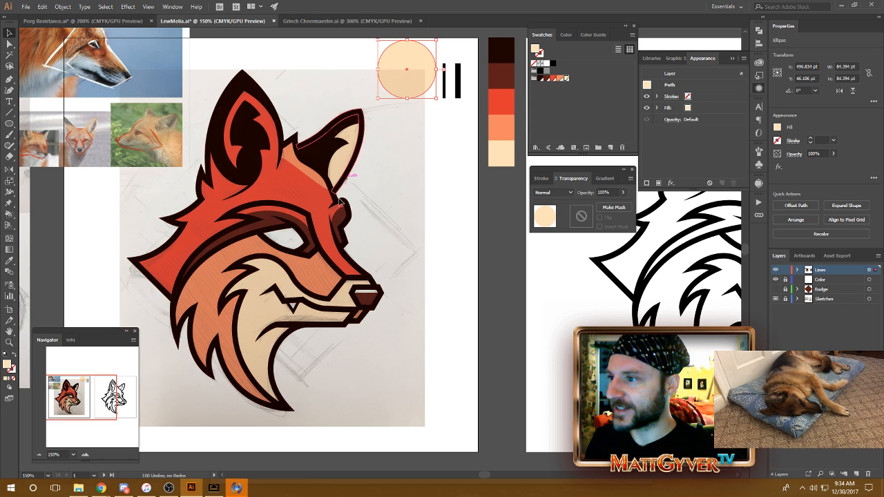
{"action": "left_click", "coordinate": [399, 105]}
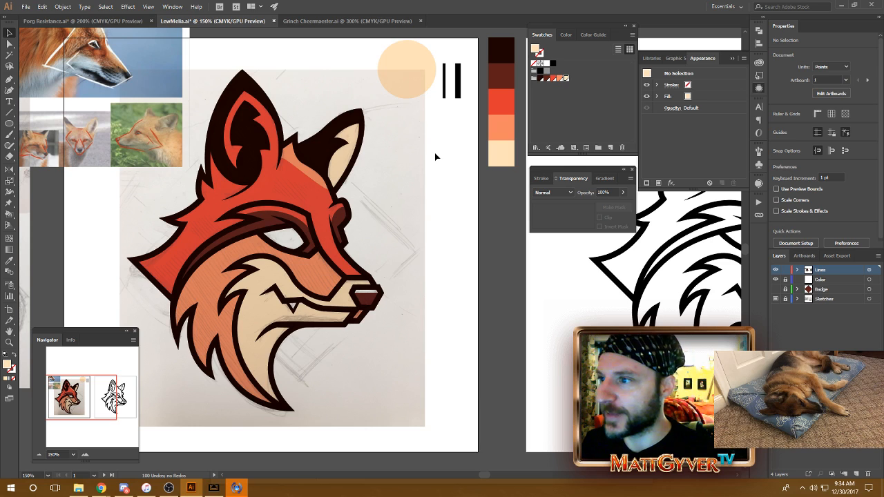
- Enter isolation mode on the fox head group down to its Live Paint object
{"action": "scroll", "coordinate": [418, 188], "scroll_direction": "up", "scroll_amount": 2}
{"action": "left_click_drag", "start_coordinate": [433, 350], "coordinate": [461, 450]}
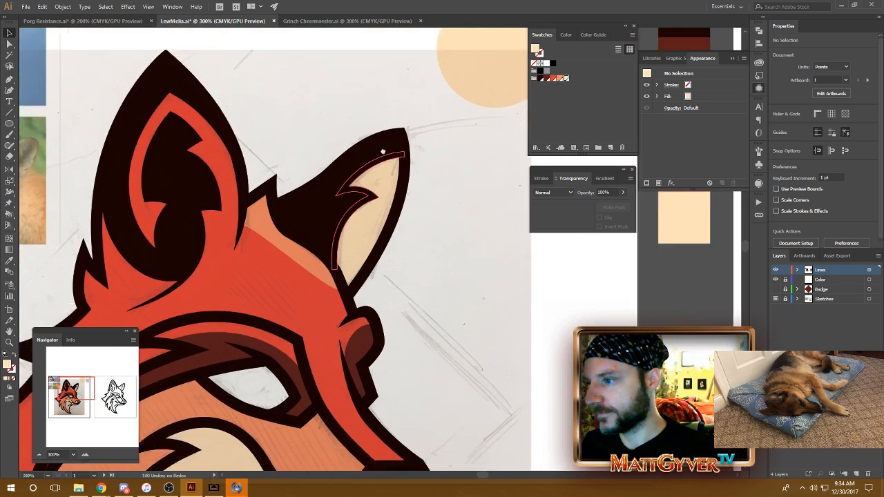
{"action": "left_click_drag", "start_coordinate": [382, 150], "coordinate": [339, 73]}
{"action": "double_click", "coordinate": [259, 200]}
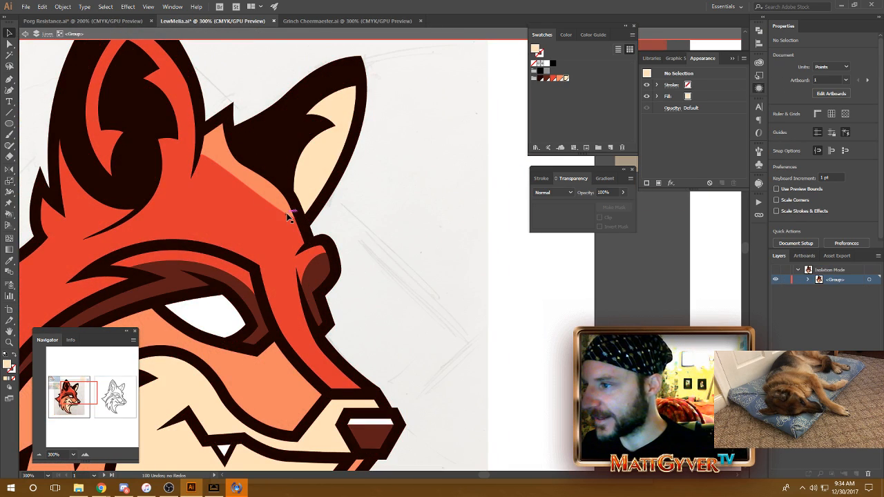
{"action": "key", "text": "a"}
{"action": "left_click", "coordinate": [290, 217]}
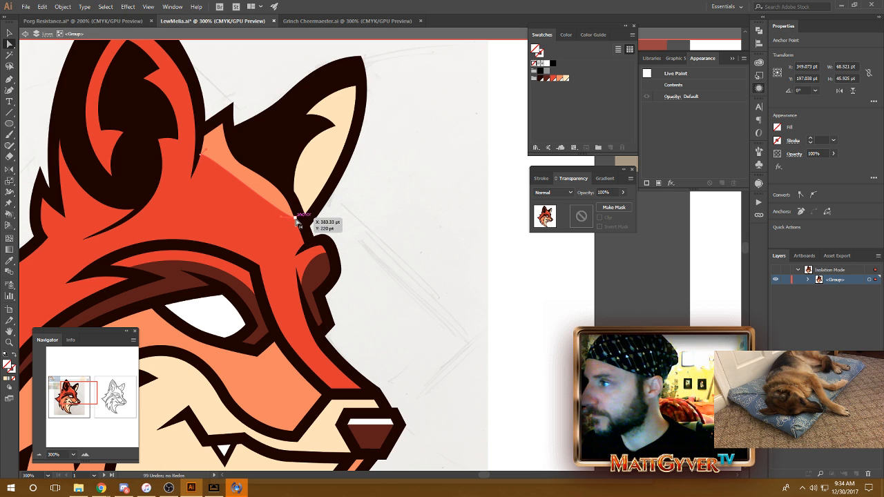
{"action": "key", "text": "v"}
{"action": "double_click", "coordinate": [253, 221]}
- Move the lower anchor of the forehead highlight's edge down to the outline just above the far brow
{"action": "key", "text": "a"}
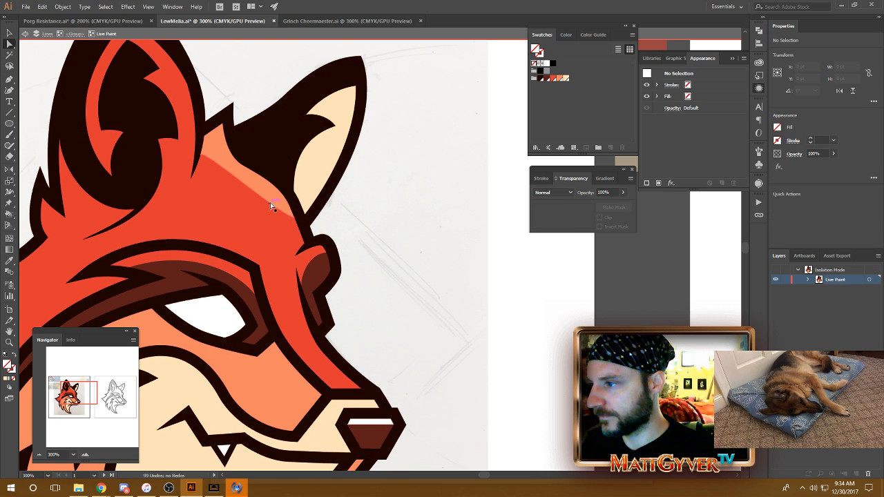
{"action": "left_click", "coordinate": [297, 219]}
{"action": "left_click_drag", "start_coordinate": [296, 220], "coordinate": [299, 250]}
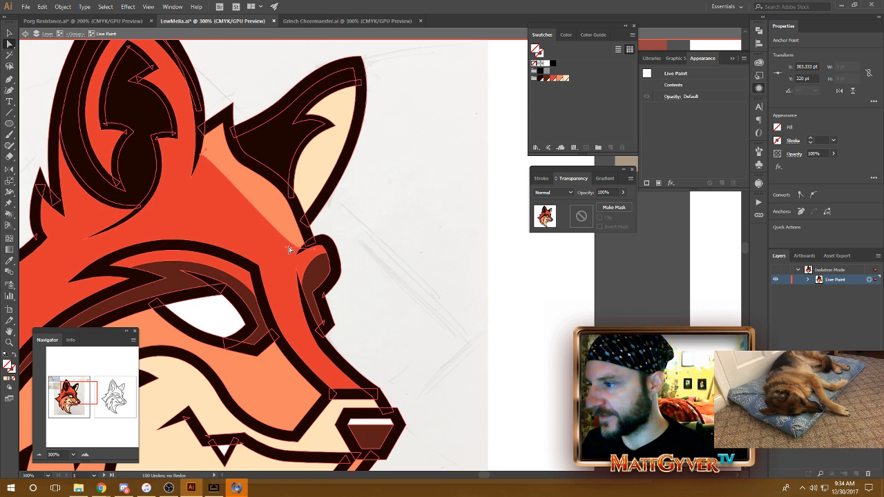
- Bend the forehead highlight's edge into an S-curve and move its upper anchor up onto the outline notch between the ears
{"action": "left_click_drag", "start_coordinate": [272, 188], "coordinate": [285, 194]}
{"action": "left_click_drag", "start_coordinate": [205, 160], "coordinate": [191, 203]}
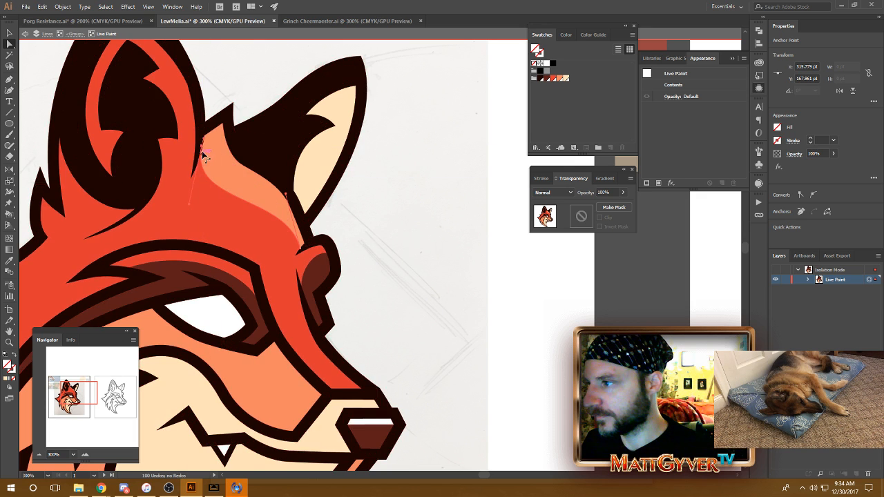
{"action": "mouse_move", "coordinate": [203, 147]}
{"action": "left_mouse_down"}
{"action": "mouse_move", "coordinate": [215, 128]}
{"action": "mouse_move", "coordinate": [207, 131]}
{"action": "left_mouse_up"}
{"action": "key", "text": "ctrl+z"}
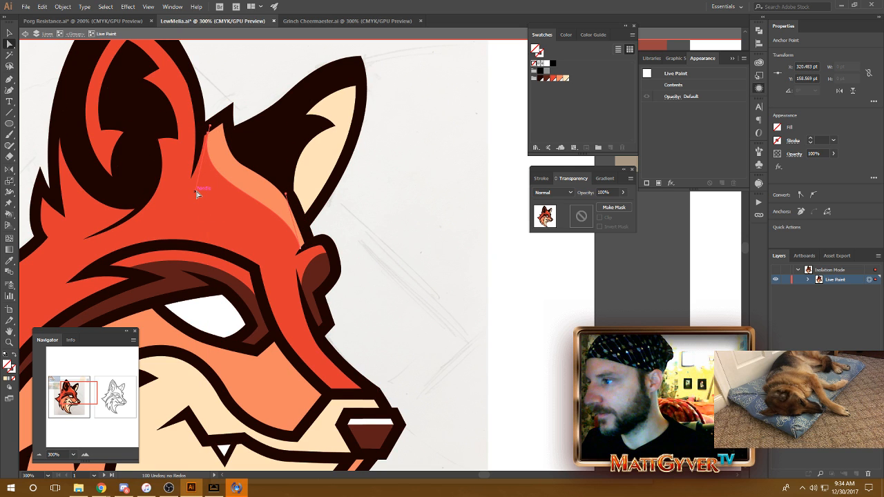
{"action": "left_click_drag", "start_coordinate": [195, 191], "coordinate": [193, 189]}
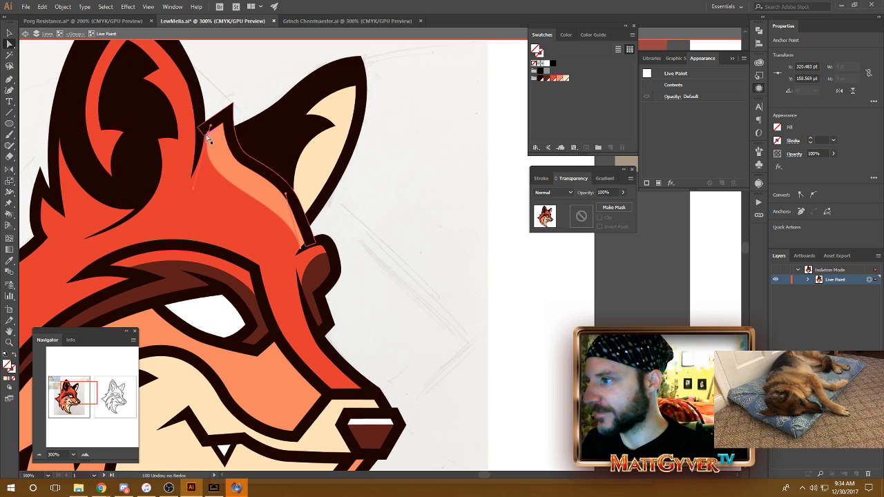
{"action": "left_click_drag", "start_coordinate": [207, 132], "coordinate": [214, 128]}
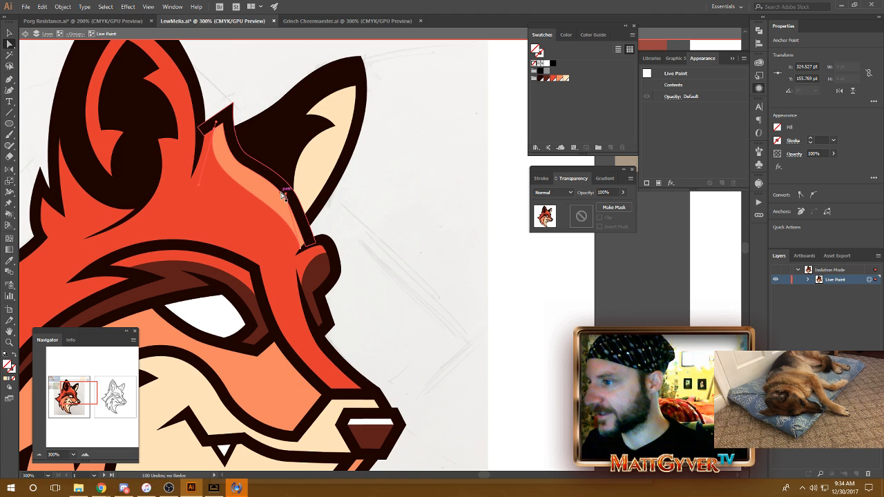
{"action": "left_click_drag", "start_coordinate": [286, 198], "coordinate": [290, 192]}
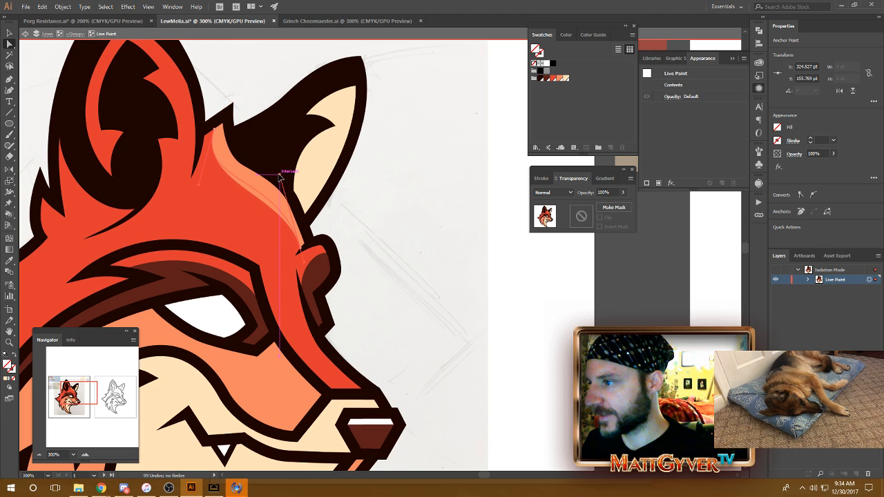
{"action": "left_click", "coordinate": [301, 253]}
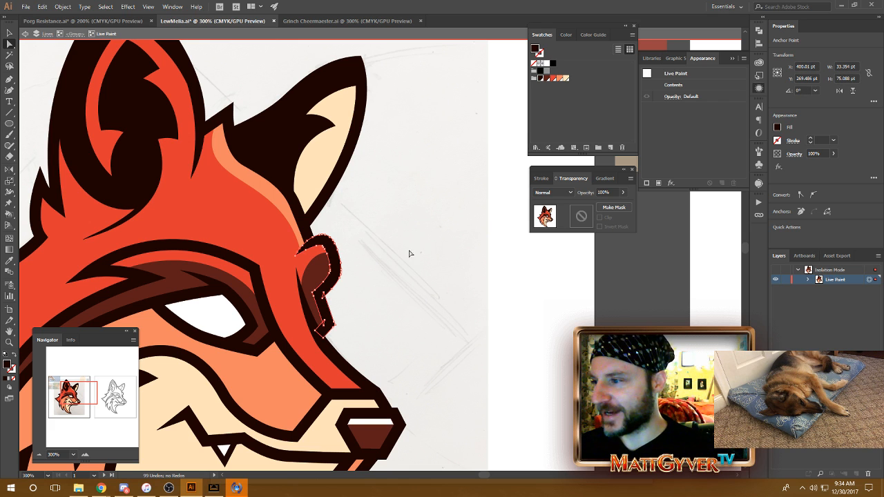
- Refine both curve handles of the forehead highlight's edge, pulling the upper one nearly straight down for a smooth, even band
{"action": "key", "text": "ctrl+equal"}
{"action": "key", "text": "ctrl+equal"}
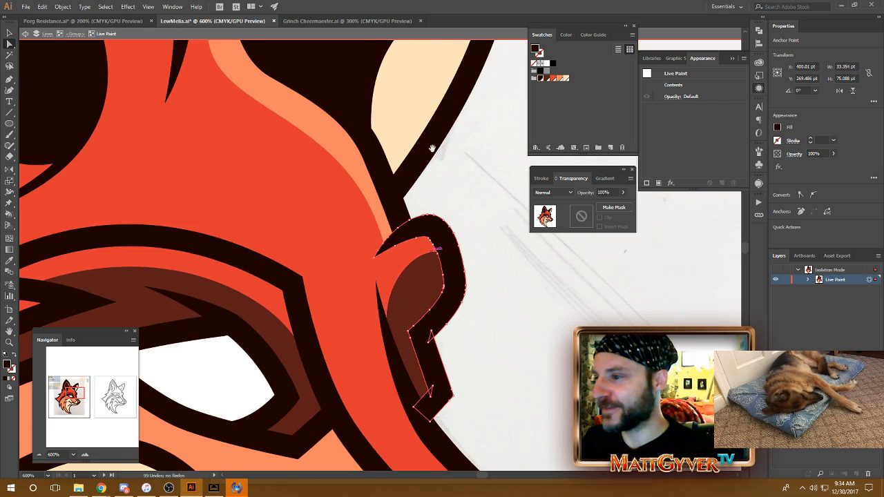
{"action": "left_click_drag", "start_coordinate": [432, 147], "coordinate": [442, 201]}
{"action": "left_click", "coordinate": [345, 157]}
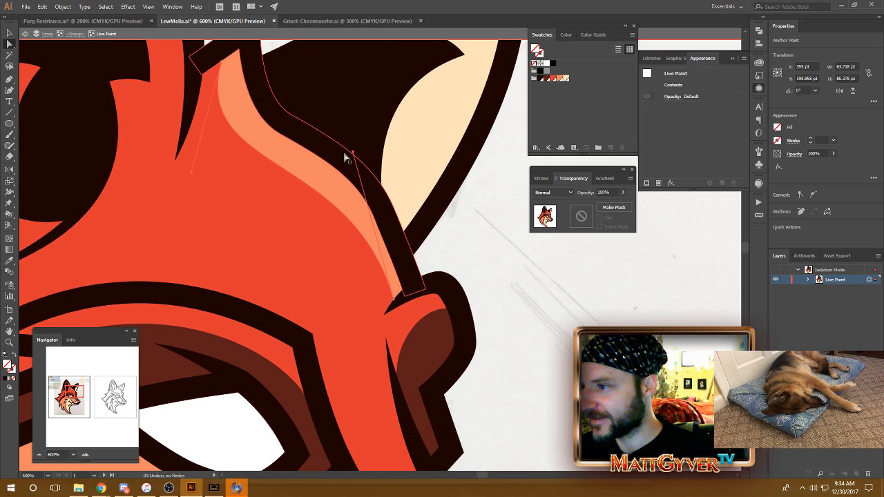
{"action": "left_click_drag", "start_coordinate": [355, 156], "coordinate": [350, 142]}
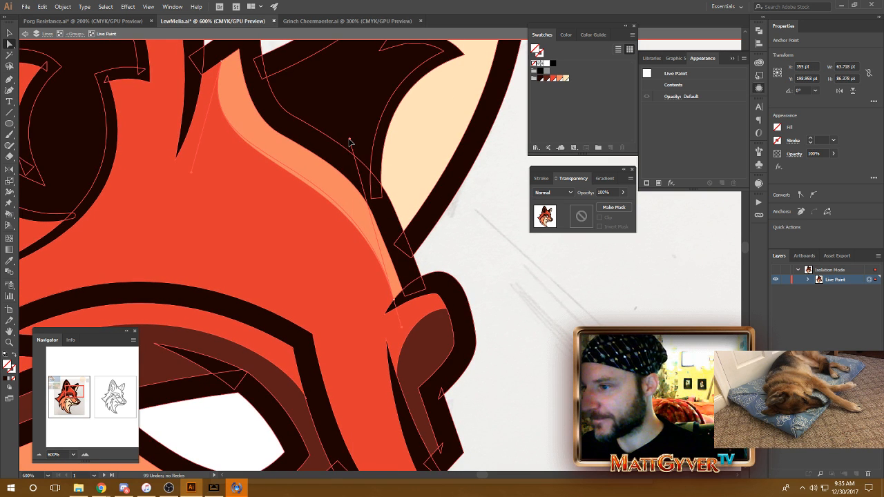
{"action": "left_click_drag", "start_coordinate": [328, 211], "coordinate": [326, 239]}
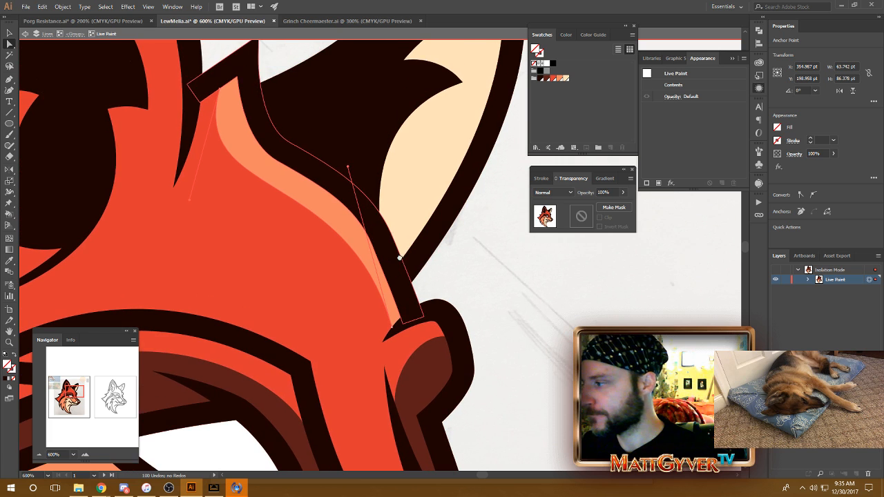
{"action": "key", "text": "ctrl+z"}
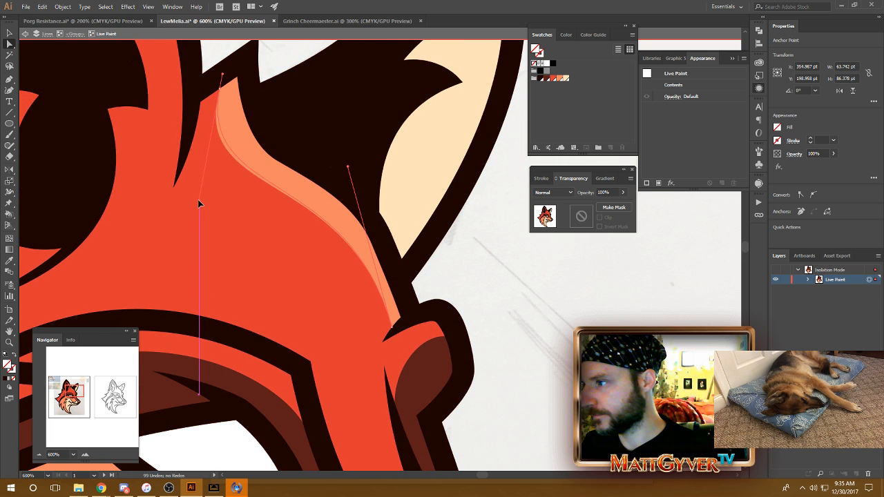
{"action": "mouse_move", "coordinate": [191, 197]}
{"action": "left_mouse_down"}
{"action": "mouse_move", "coordinate": [198, 228]}
{"action": "mouse_move", "coordinate": [199, 199]}
{"action": "mouse_move", "coordinate": [211, 230]}
{"action": "left_mouse_up"}
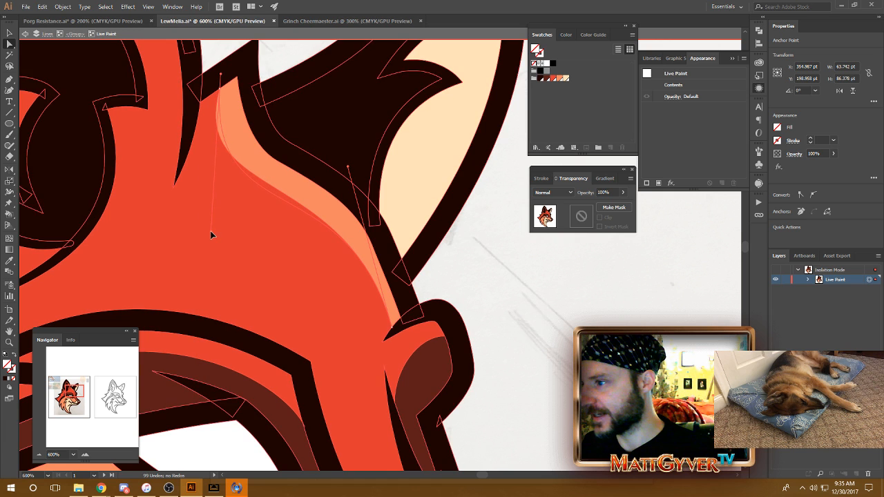
{"action": "key", "text": "ctrl+z"}
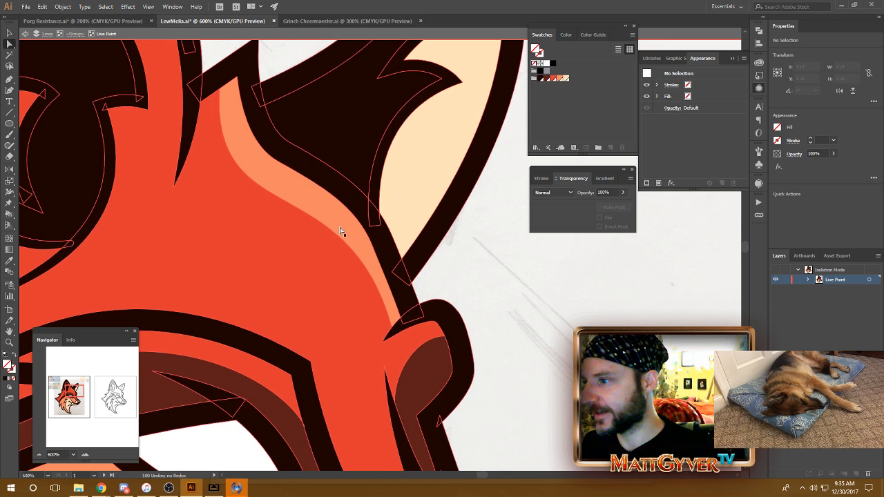
{"action": "left_click_drag", "start_coordinate": [217, 232], "coordinate": [215, 235]}
{"action": "left_click", "coordinate": [562, 317]}
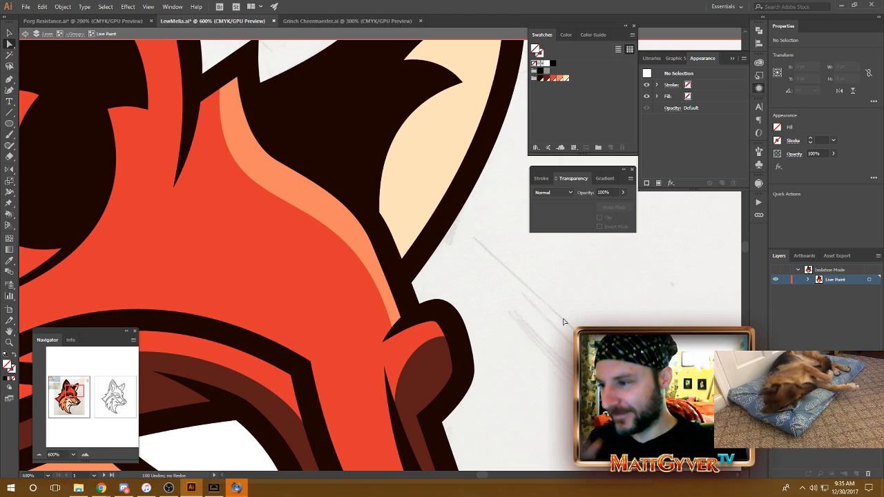
- Nudge the upper anchor of the forehead highlight's edge a net 2 pt right and 2 pt up
{"action": "scroll", "coordinate": [442, 225], "scroll_direction": "up", "scroll_amount": 1}
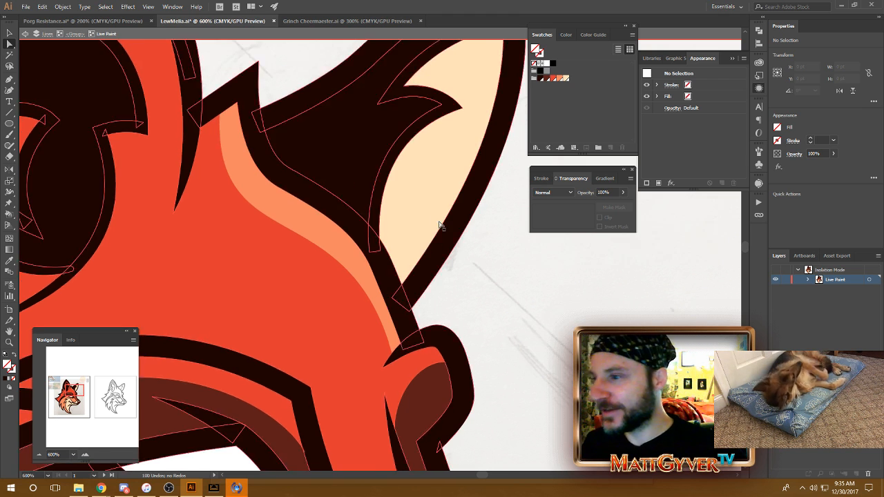
{"action": "scroll", "coordinate": [434, 230], "scroll_direction": "down", "scroll_amount": 3}
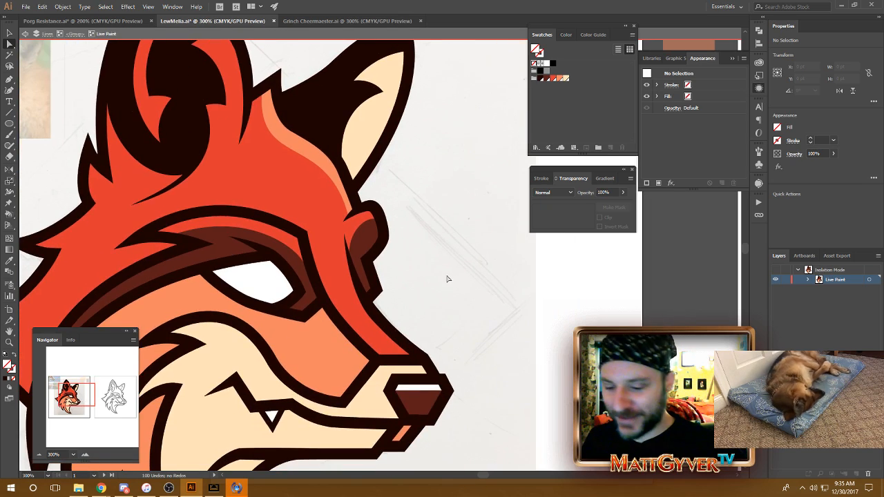
{"action": "scroll", "coordinate": [446, 279], "scroll_direction": "down", "scroll_amount": 3}
{"action": "scroll", "coordinate": [446, 272], "scroll_direction": "up", "scroll_amount": 5}
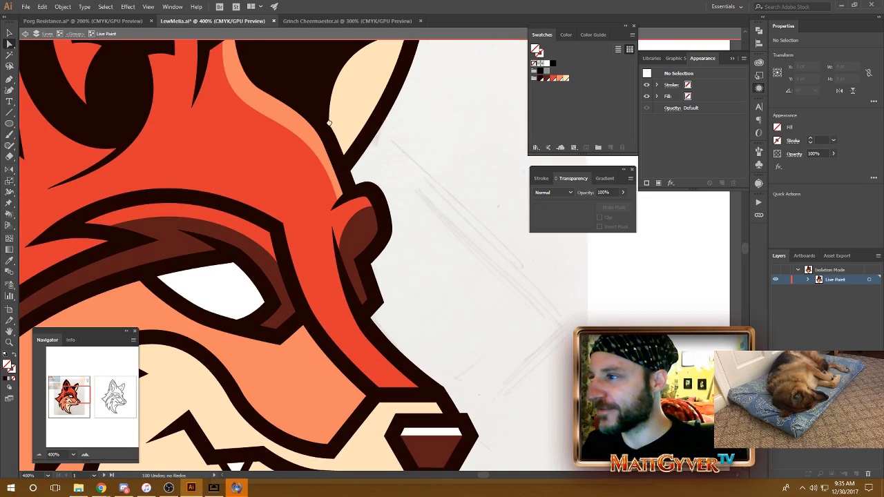
{"action": "left_click_drag", "start_coordinate": [329, 122], "coordinate": [382, 215]}
{"action": "key", "text": "p"}
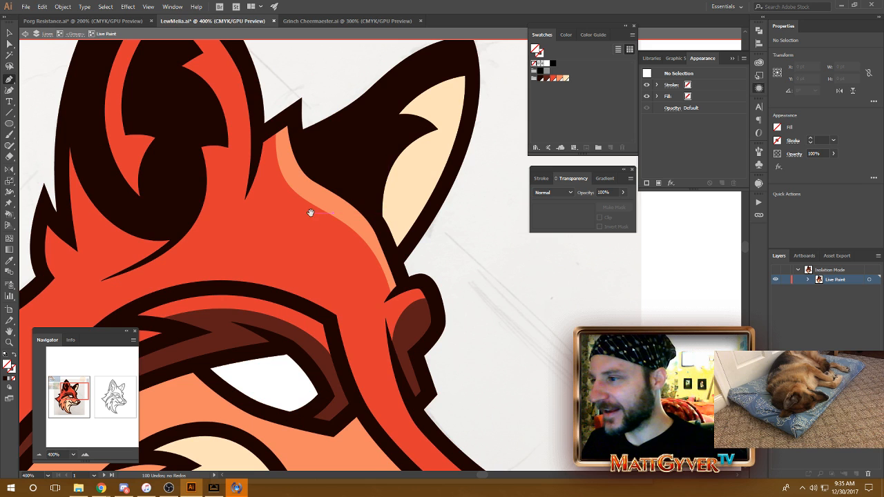
{"action": "left_click_drag", "start_coordinate": [310, 213], "coordinate": [320, 227]}
{"action": "key", "text": "a"}
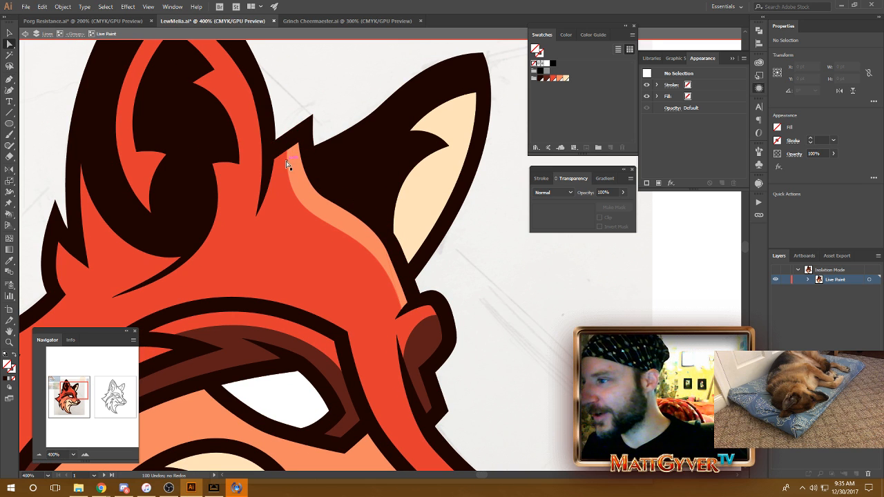
{"action": "left_click", "coordinate": [288, 163]}
{"action": "left_click", "coordinate": [288, 151]}
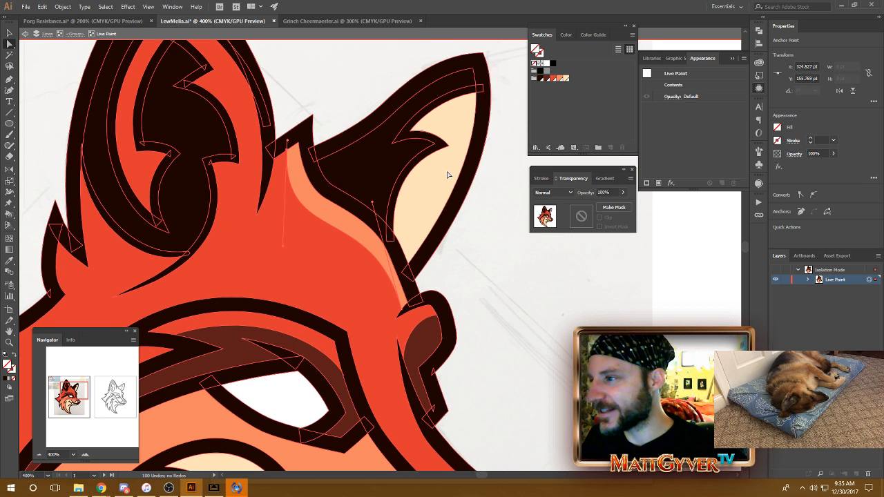
{"action": "key", "text": "Right"}
{"action": "key", "text": "Right"}
{"action": "key", "text": "Right"}
{"action": "key", "text": "Up"}
{"action": "key", "text": "Up"}
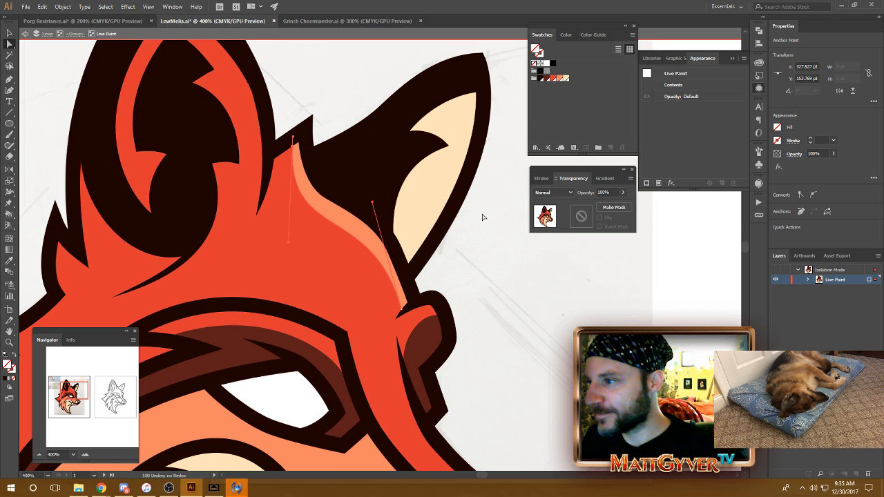
{"action": "key", "text": "Left"}
{"action": "left_click", "coordinate": [479, 218]}
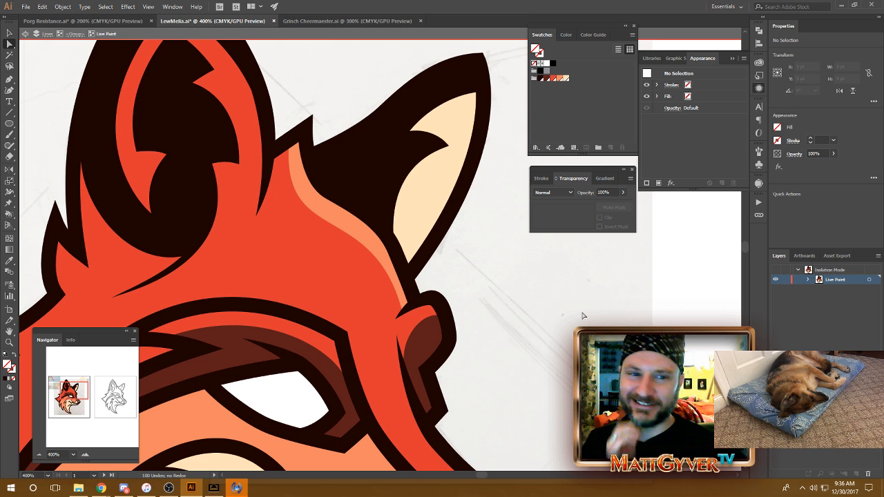
- Lengthen the upper and lower curve handles of the forehead highlight's edge slightly to round out its bend
{"action": "left_click_drag", "start_coordinate": [544, 384], "coordinate": [539, 307]}
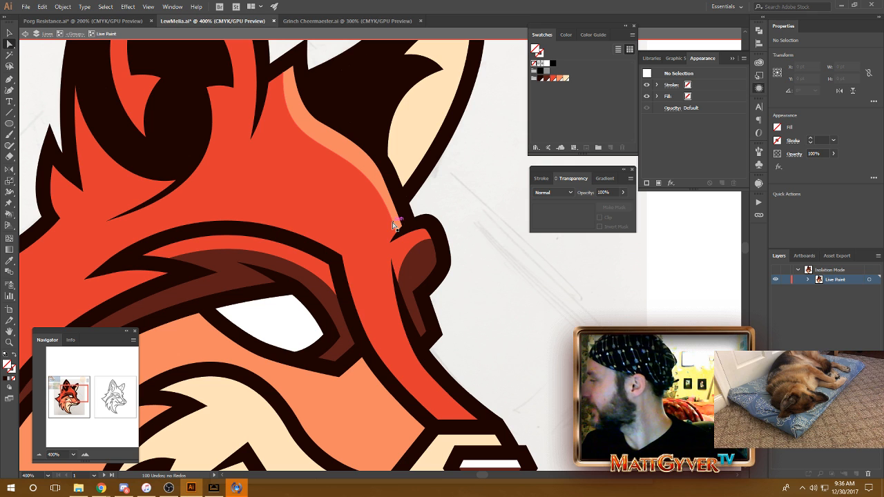
{"action": "left_click", "coordinate": [393, 225]}
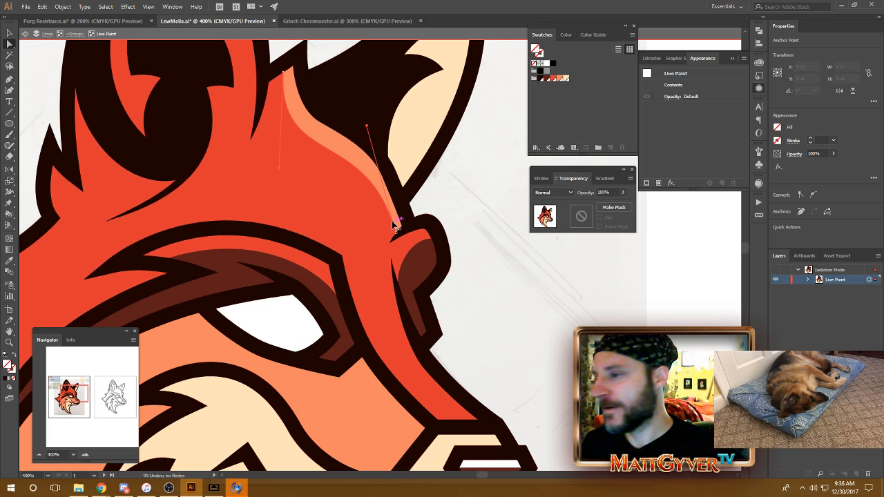
{"action": "left_click", "coordinate": [279, 175]}
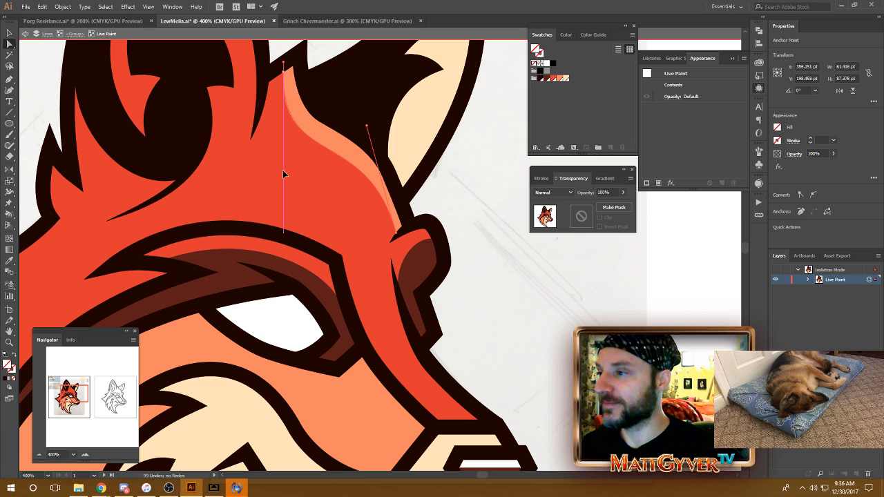
{"action": "left_click_drag", "start_coordinate": [272, 183], "coordinate": [272, 183]}
{"action": "left_click", "coordinate": [462, 213]}
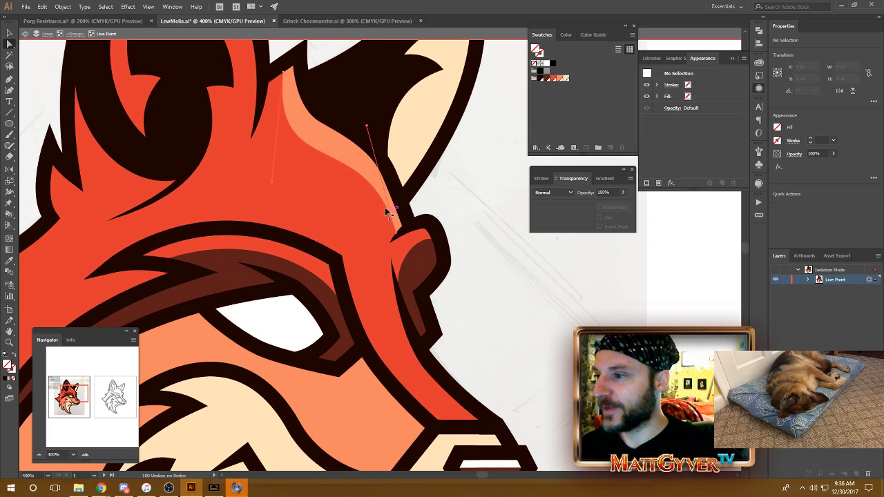
{"action": "left_click", "coordinate": [370, 122]}
{"action": "left_click_drag", "start_coordinate": [368, 120], "coordinate": [369, 120]}
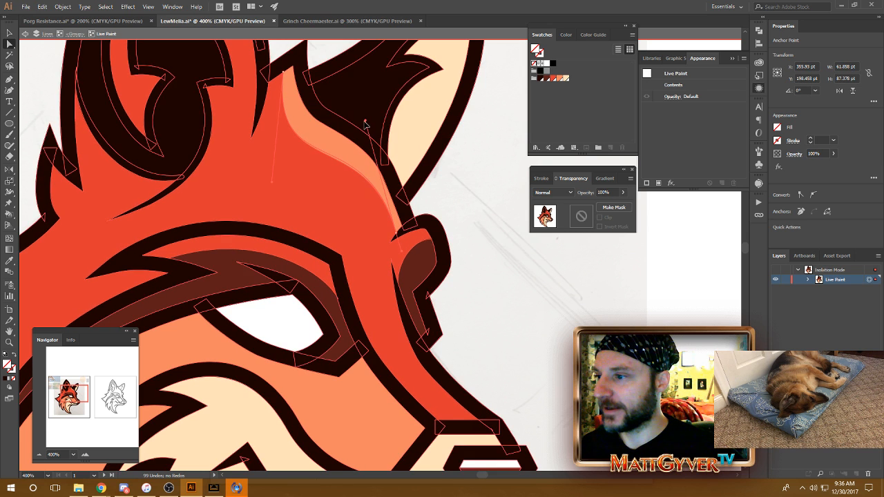
{"action": "left_click", "coordinate": [495, 214]}
- Draw a curved highlight edge across the top of the far brow, about 22 pt long, and adjust its curvature with the handles
{"action": "left_click_drag", "start_coordinate": [524, 351], "coordinate": [483, 281]}
{"action": "key", "text": "p"}
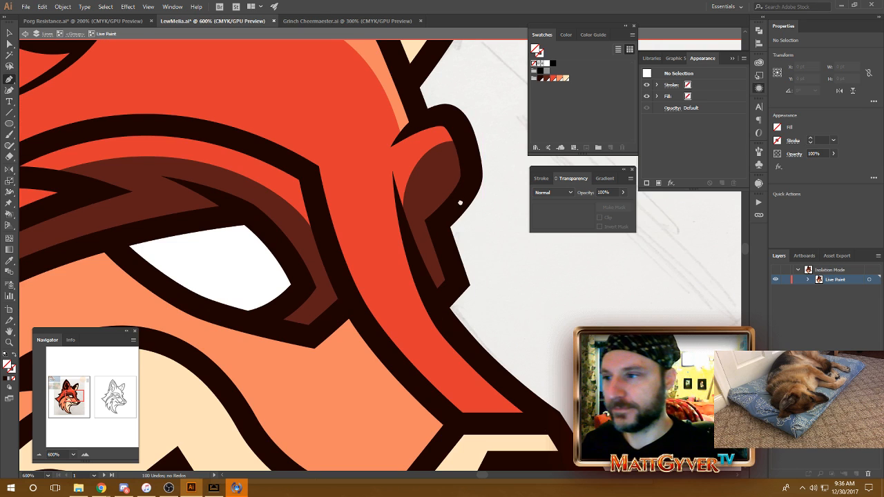
{"action": "left_click_drag", "start_coordinate": [460, 201], "coordinate": [452, 219]}
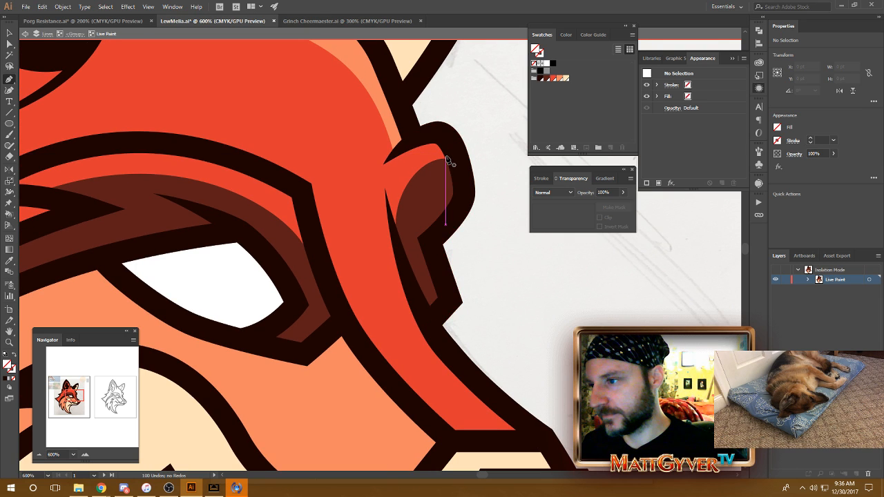
{"action": "left_click_drag", "start_coordinate": [443, 156], "coordinate": [428, 155]}
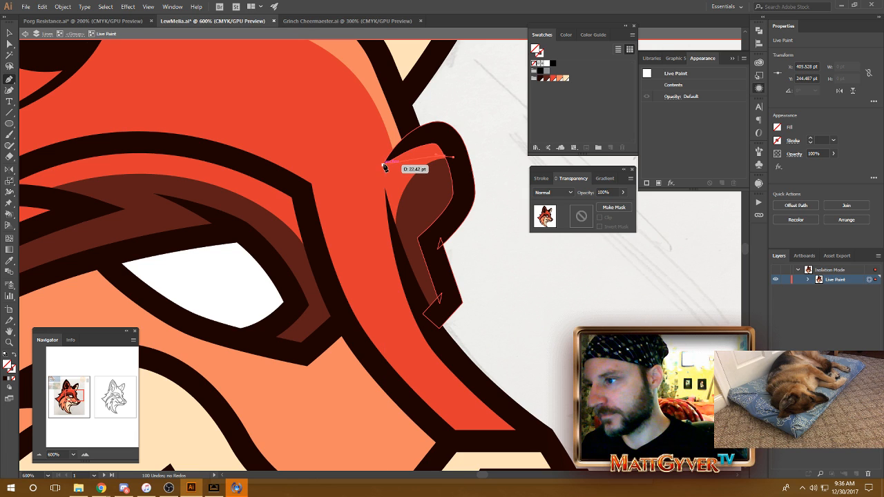
{"action": "left_click", "coordinate": [388, 164]}
{"action": "left_click_drag", "start_coordinate": [359, 178], "coordinate": [352, 177]}
{"action": "key", "text": "a"}
{"action": "left_click_drag", "start_coordinate": [436, 155], "coordinate": [439, 153]}
- Fill the sliver above the far brow's new edge with the light orange swatch using Live Paint Bucket, and deselect the path
{"action": "left_click", "coordinate": [534, 63]}
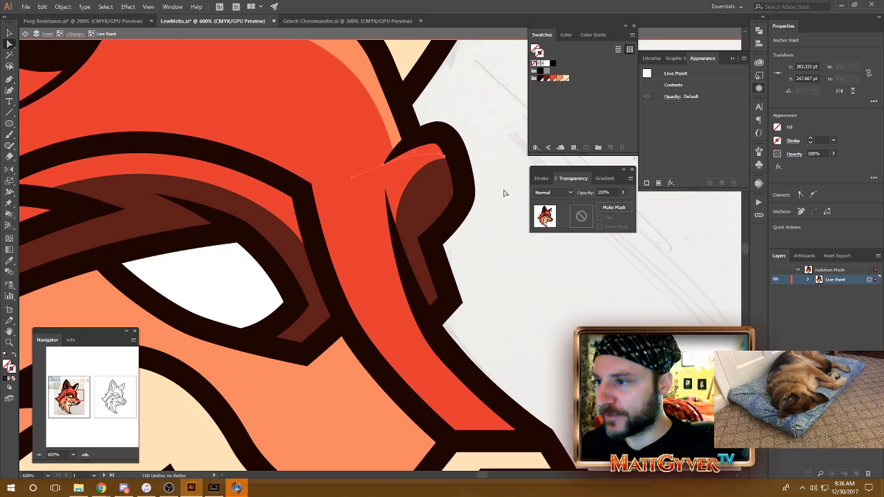
{"action": "key", "text": "k"}
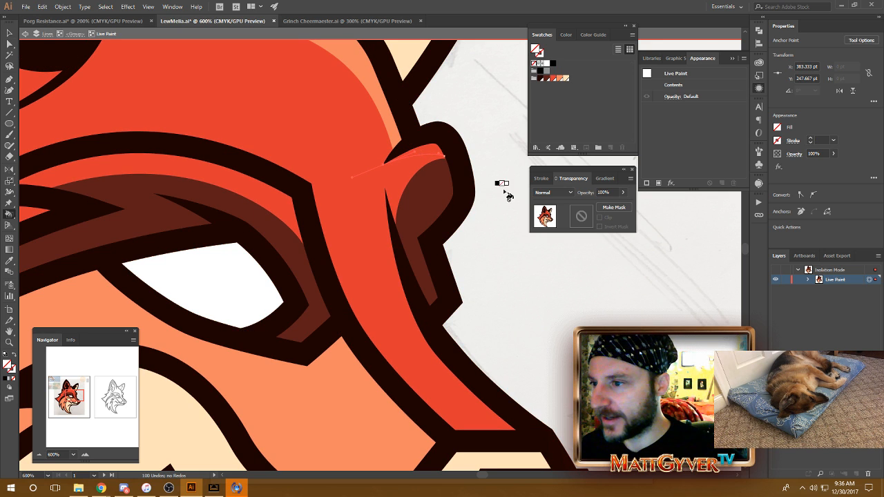
{"action": "left_click", "coordinate": [565, 78]}
{"action": "left_click", "coordinate": [560, 78]}
{"action": "left_click", "coordinate": [441, 156]}
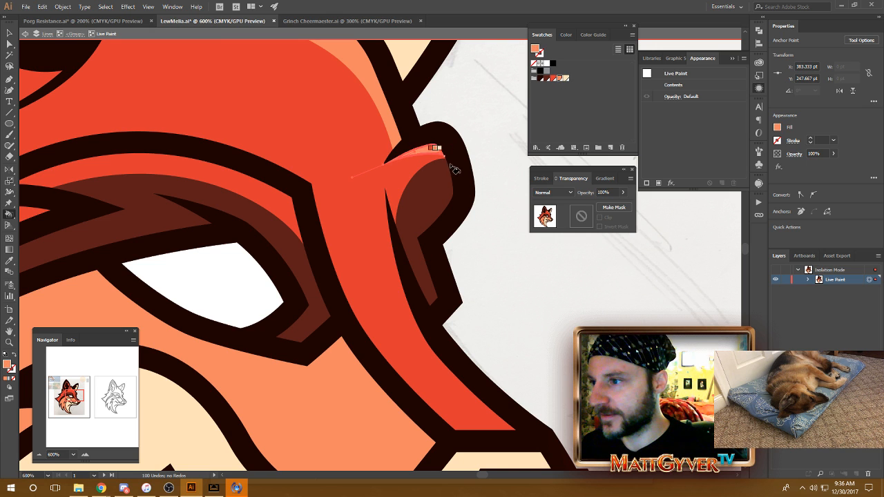
{"action": "key", "text": "a"}
{"action": "left_click", "coordinate": [497, 170]}
- Check the far brow highlight against the whole fox head and again close up
{"action": "key", "text": "ctrl+minus"}
{"action": "key", "text": "ctrl+minus"}
{"action": "key", "text": "ctrl+minus"}
{"action": "key", "text": "ctrl+minus"}
{"action": "key", "text": "ctrl+minus"}
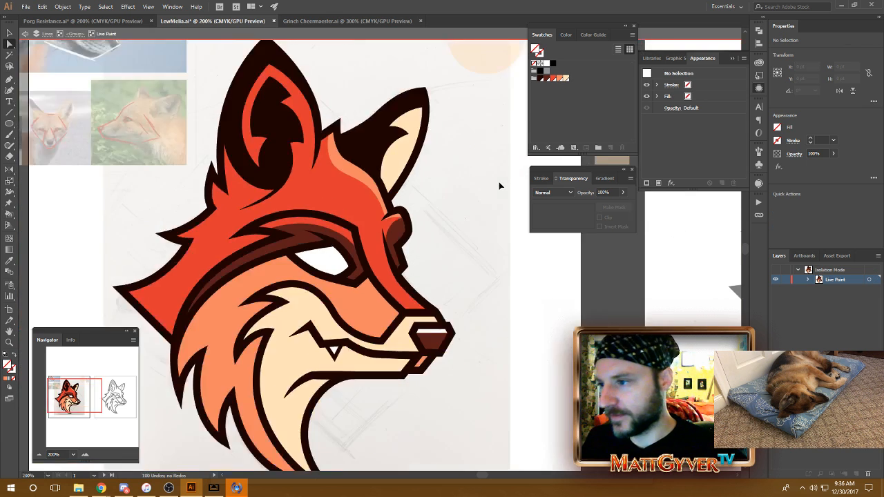
{"action": "key", "text": "ctrl+equal"}
{"action": "key", "text": "ctrl+equal"}
{"action": "key", "text": "ctrl+equal"}
{"action": "key", "text": "ctrl+equal"}
{"action": "key", "text": "ctrl+equal"}
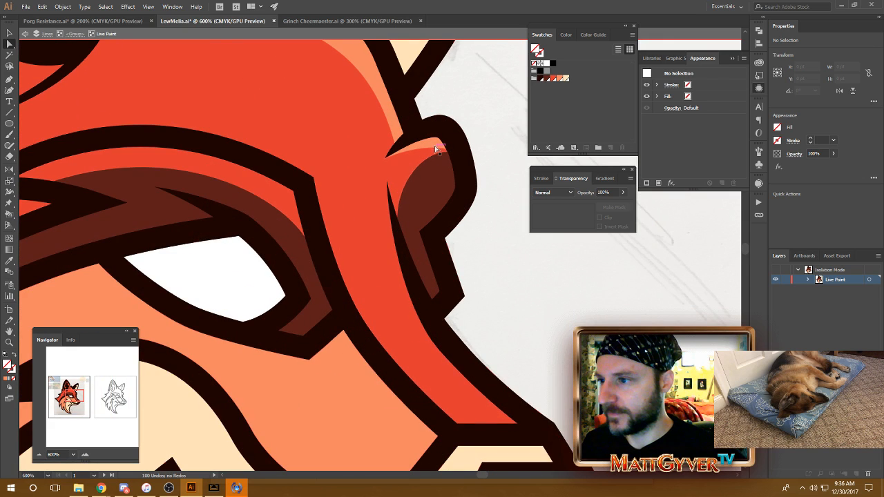
- Shorten the far brow highlight by moving the inner end of its edge up and outward, and adjust the curve handle
{"action": "left_click", "coordinate": [434, 147]}
{"action": "left_click", "coordinate": [385, 158]}
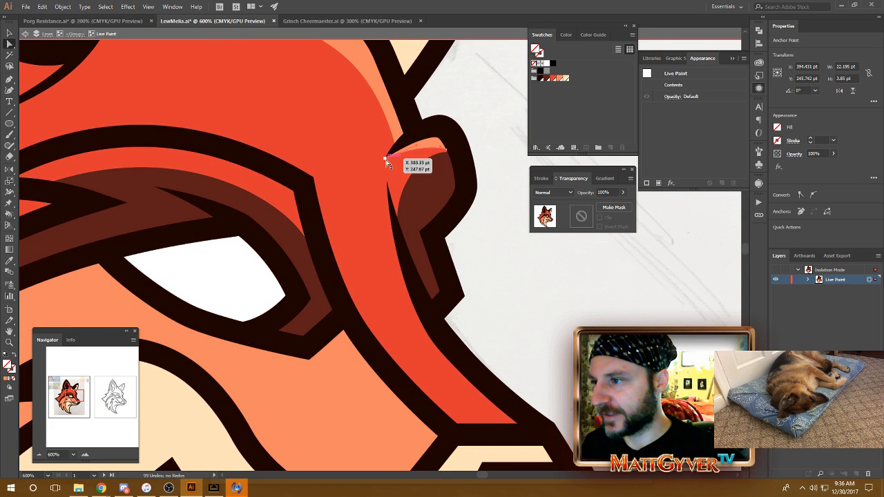
{"action": "left_click_drag", "start_coordinate": [384, 158], "coordinate": [405, 146]}
{"action": "mouse_move", "coordinate": [459, 157]}
{"action": "left_mouse_down"}
{"action": "mouse_move", "coordinate": [453, 146]}
{"action": "mouse_move", "coordinate": [457, 158]}
{"action": "mouse_move", "coordinate": [428, 163]}
{"action": "mouse_move", "coordinate": [440, 166]}
{"action": "mouse_move", "coordinate": [421, 143]}
{"action": "mouse_move", "coordinate": [426, 158]}
{"action": "mouse_move", "coordinate": [435, 155]}
{"action": "mouse_move", "coordinate": [407, 147]}
{"action": "mouse_move", "coordinate": [417, 140]}
{"action": "left_mouse_up"}
{"action": "key", "text": "Left"}
{"action": "key", "text": "Up"}
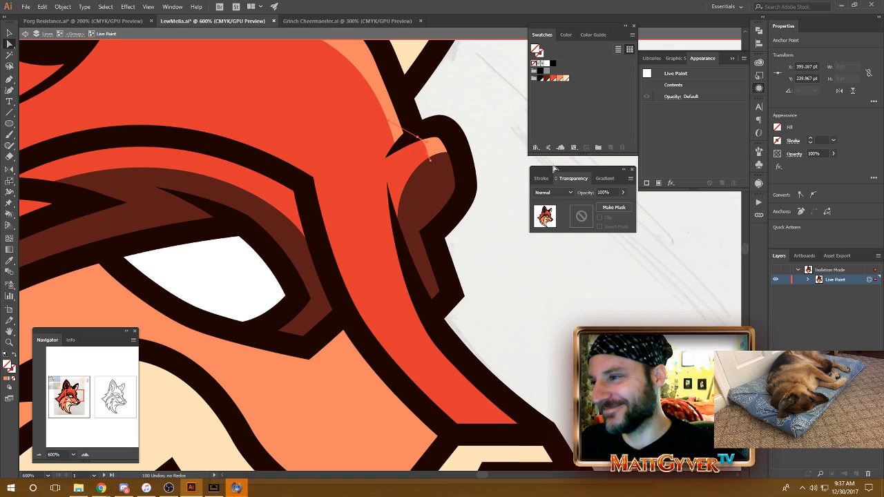
{"action": "left_click", "coordinate": [430, 163]}
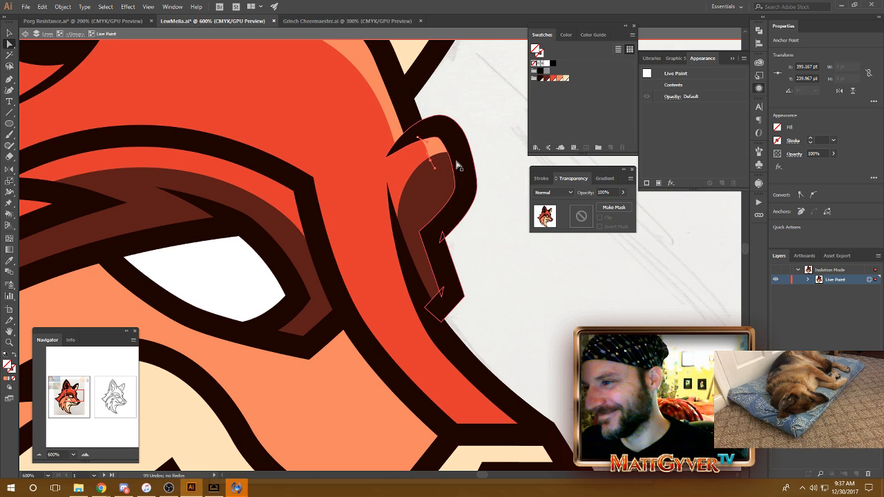
{"action": "left_click_drag", "start_coordinate": [428, 156], "coordinate": [426, 154]}
{"action": "left_click", "coordinate": [508, 152]}
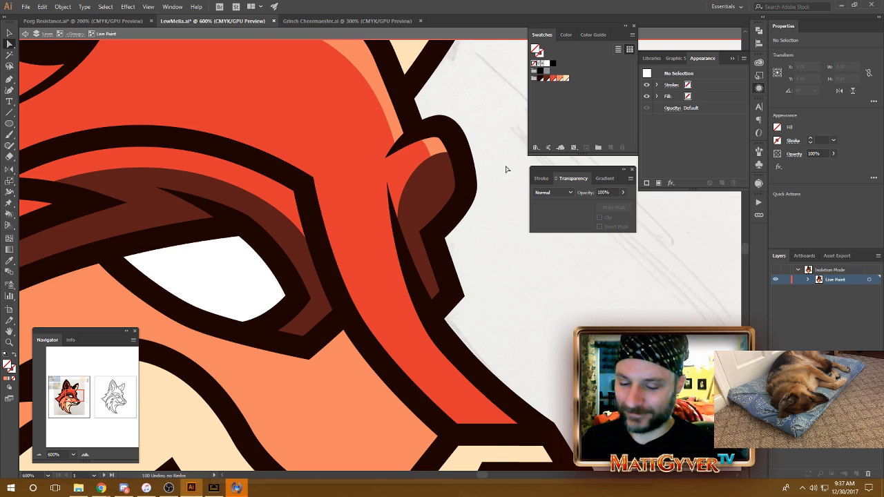
- Reposition the upper and lower ends of the forehead highlight's edge slightly and readjust its curve handles
{"action": "key", "text": "ctrl+1"}
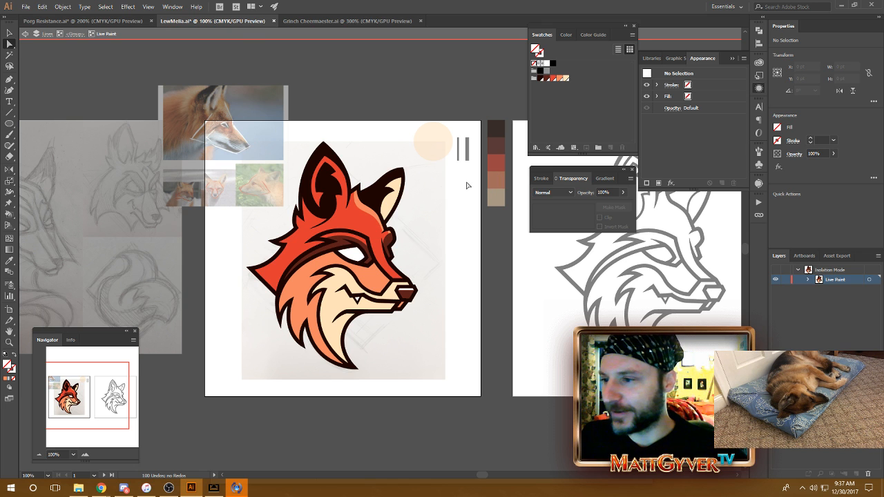
{"action": "key", "text": "ctrl+plus"}
{"action": "key", "text": "ctrl+plus"}
{"action": "scroll", "coordinate": [419, 169], "scroll_direction": "up", "scroll_amount": 3}
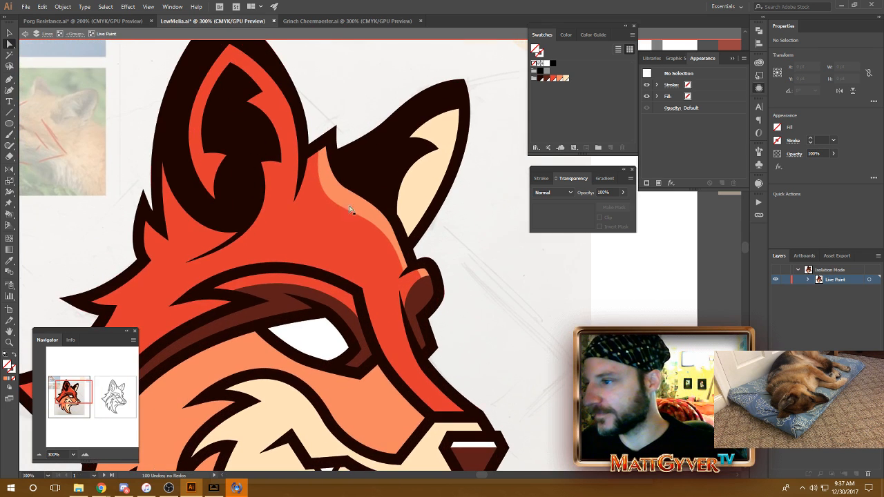
{"action": "left_click", "coordinate": [319, 151]}
{"action": "left_click_drag", "start_coordinate": [319, 153], "coordinate": [322, 150]}
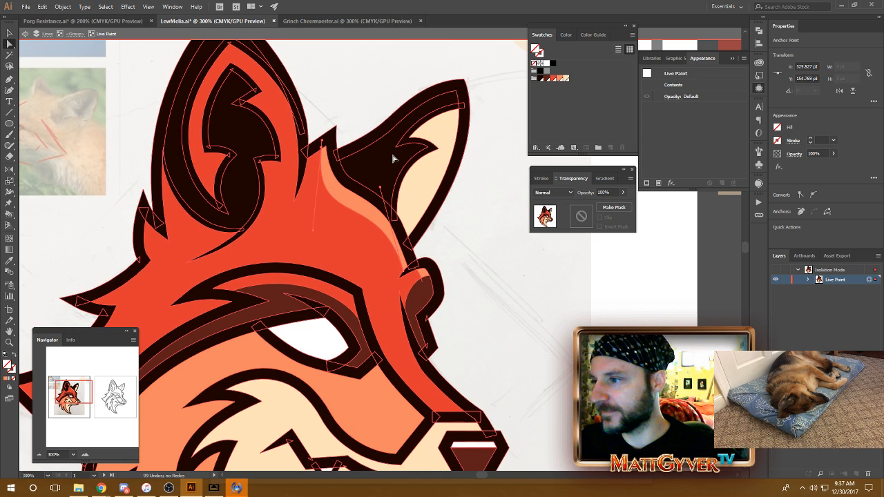
{"action": "left_click_drag", "start_coordinate": [381, 188], "coordinate": [383, 184]}
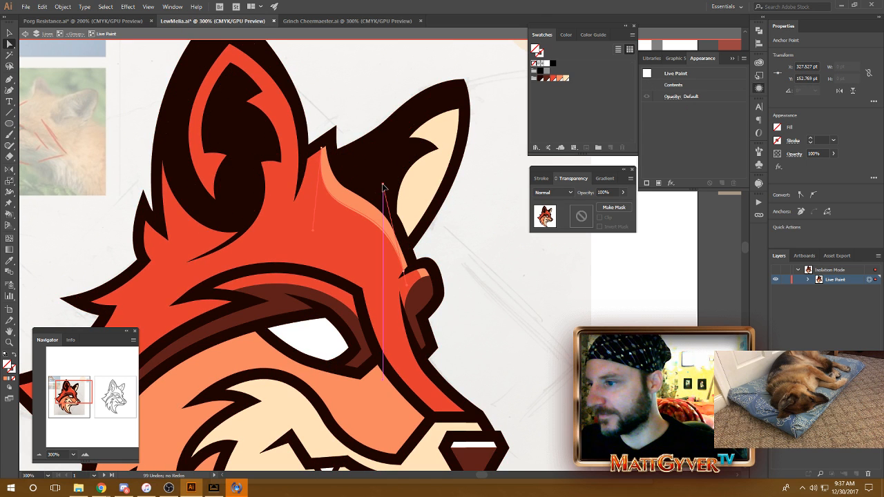
{"action": "left_click_drag", "start_coordinate": [404, 272], "coordinate": [401, 277]}
{"action": "key", "text": "Right"}
{"action": "key", "text": "Up"}
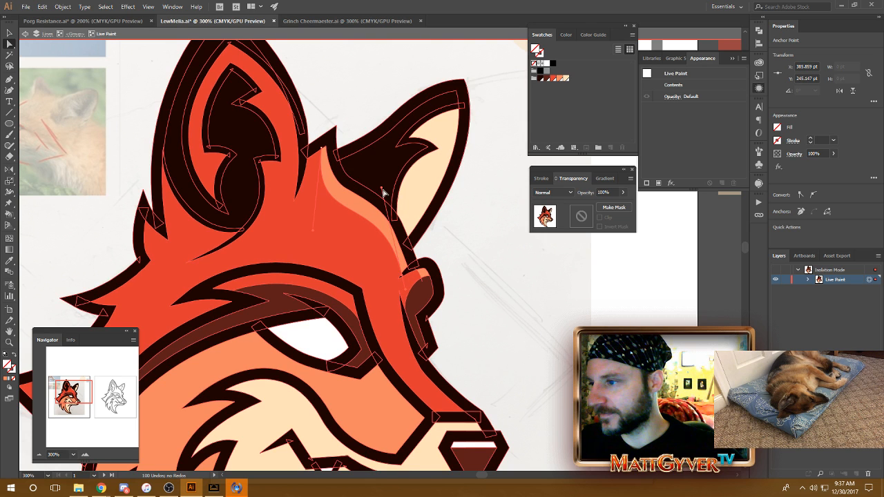
{"action": "left_click_drag", "start_coordinate": [382, 191], "coordinate": [383, 188]}
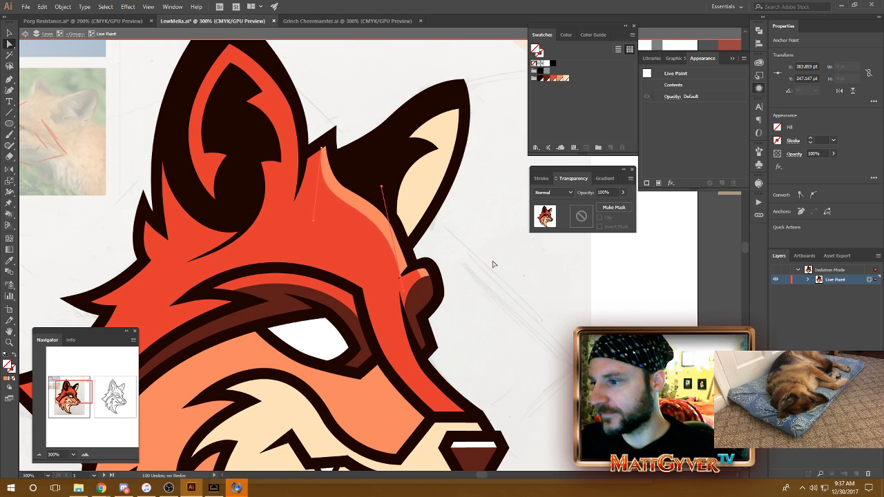
{"action": "left_click", "coordinate": [322, 149]}
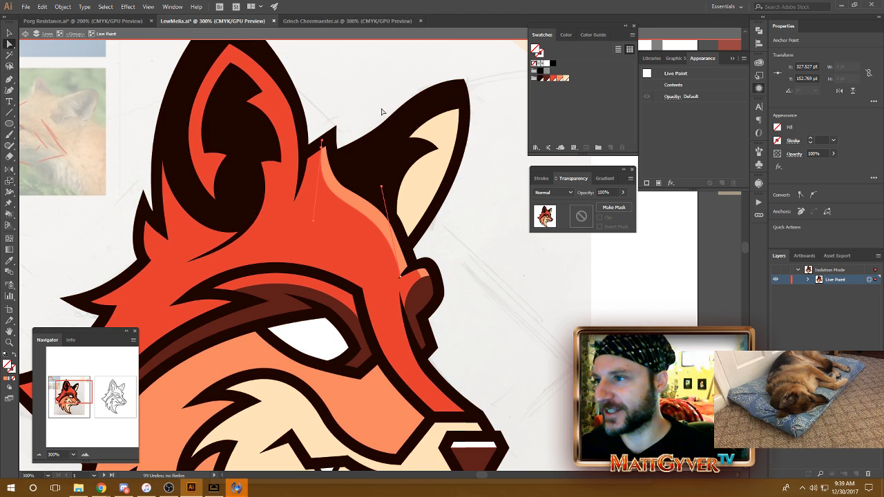
- Extend the far brow highlight's edge to about 14 pt wide, moving its inner end toward the forehead and its outer end outward
{"action": "scroll", "coordinate": [444, 307], "scroll_direction": "down", "scroll_amount": 2}
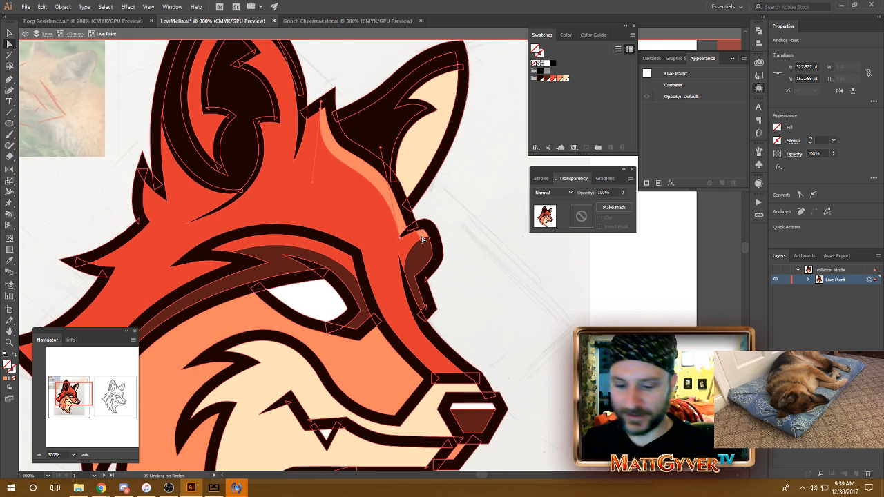
{"action": "scroll", "coordinate": [421, 241], "scroll_direction": "up", "scroll_amount": 3}
{"action": "scroll", "coordinate": [423, 240], "scroll_direction": "down", "scroll_amount": 2}
{"action": "scroll", "coordinate": [391, 265], "scroll_direction": "up", "scroll_amount": 2}
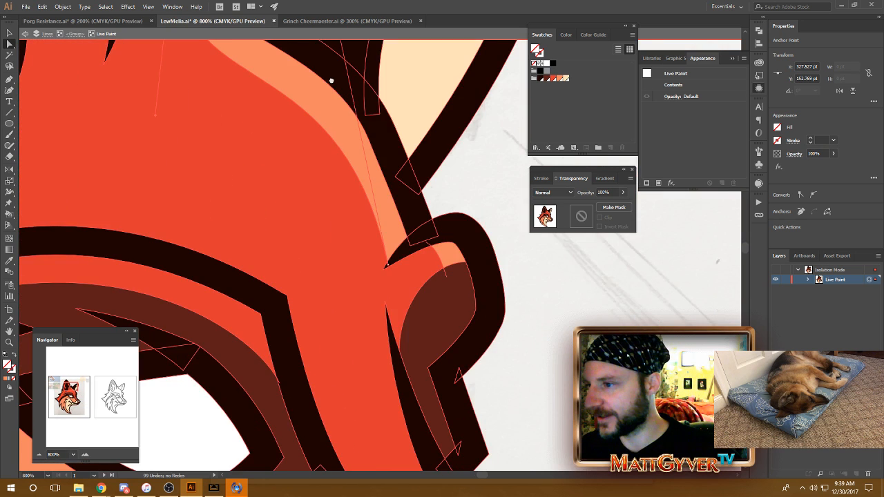
{"action": "left_click_drag", "start_coordinate": [388, 263], "coordinate": [388, 265]}
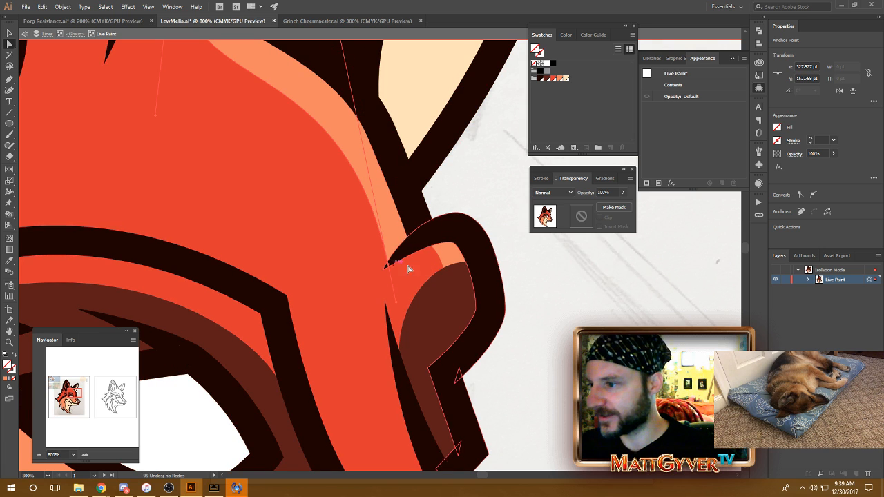
{"action": "left_click", "coordinate": [442, 261]}
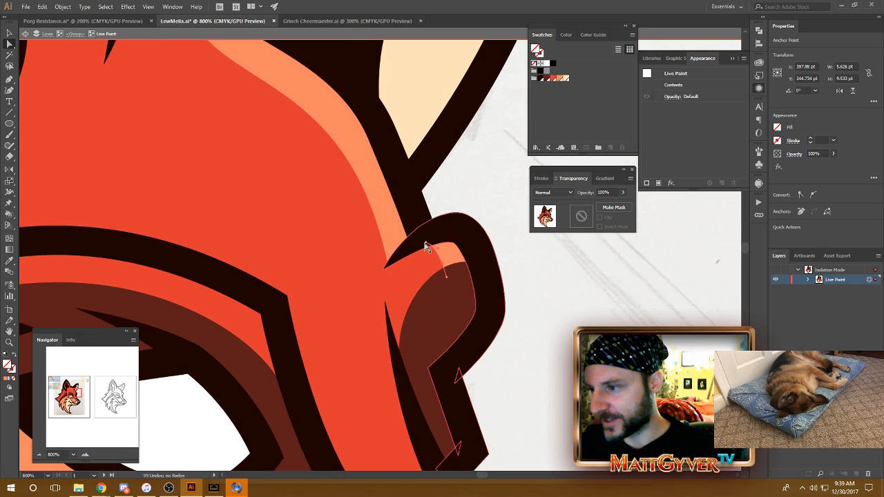
{"action": "left_click_drag", "start_coordinate": [426, 242], "coordinate": [404, 256]}
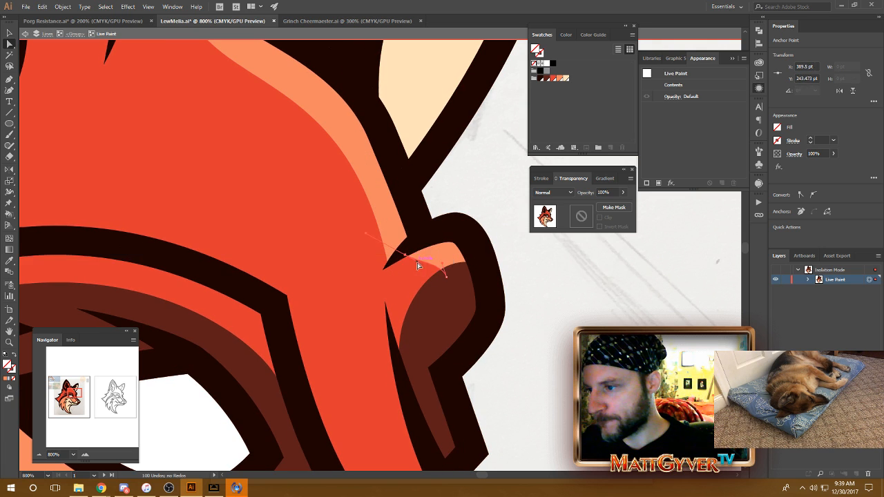
{"action": "left_click_drag", "start_coordinate": [447, 278], "coordinate": [459, 275]}
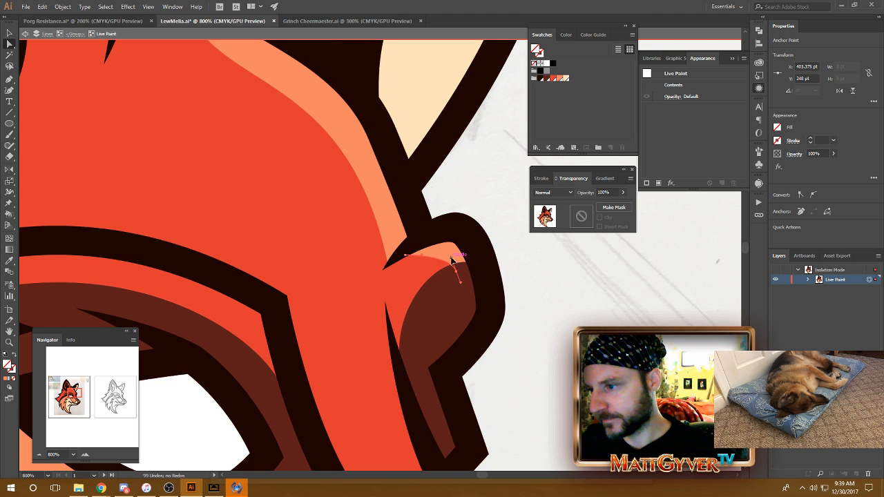
{"action": "left_click", "coordinate": [542, 274]}
- Draw a curved highlight edge with the Pen tool along the near brow's upper red band, about 56 pt wide and 26 pt high
{"action": "left_click_drag", "start_coordinate": [394, 317], "coordinate": [520, 267]}
{"action": "key", "text": "ctrl+minus"}
{"action": "key", "text": "p"}
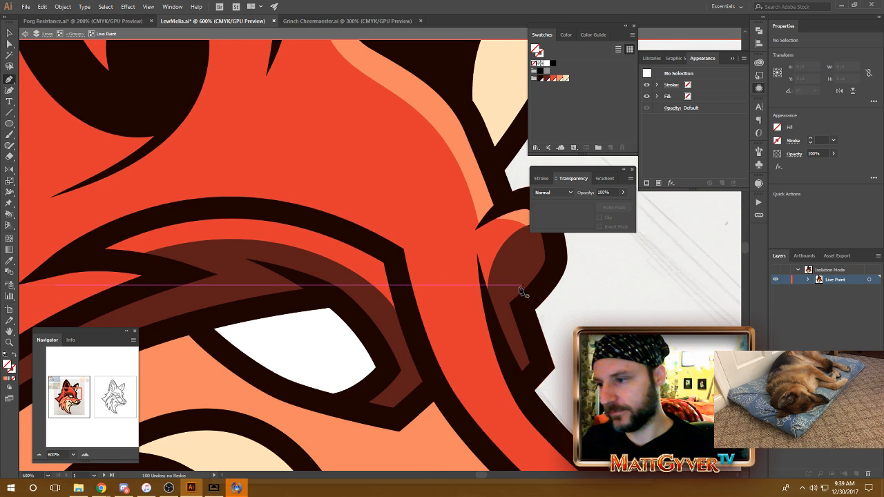
{"action": "scroll", "coordinate": [444, 283], "scroll_direction": "down", "scroll_amount": 2}
{"action": "scroll", "coordinate": [444, 283], "scroll_direction": "left", "scroll_amount": 2}
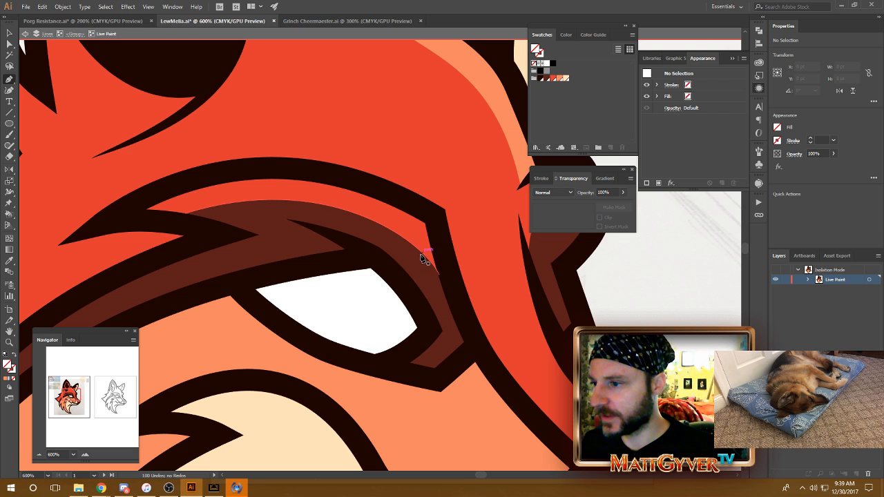
{"action": "left_click", "coordinate": [417, 247]}
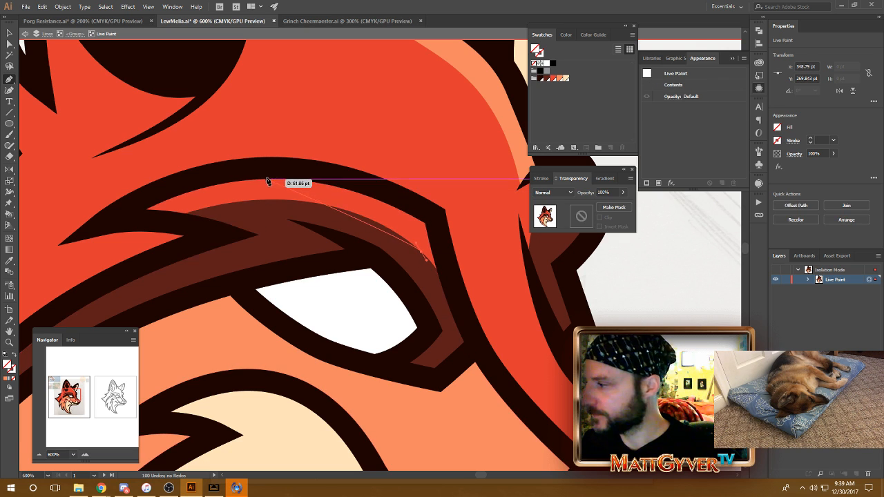
{"action": "left_click_drag", "start_coordinate": [266, 179], "coordinate": [179, 179]}
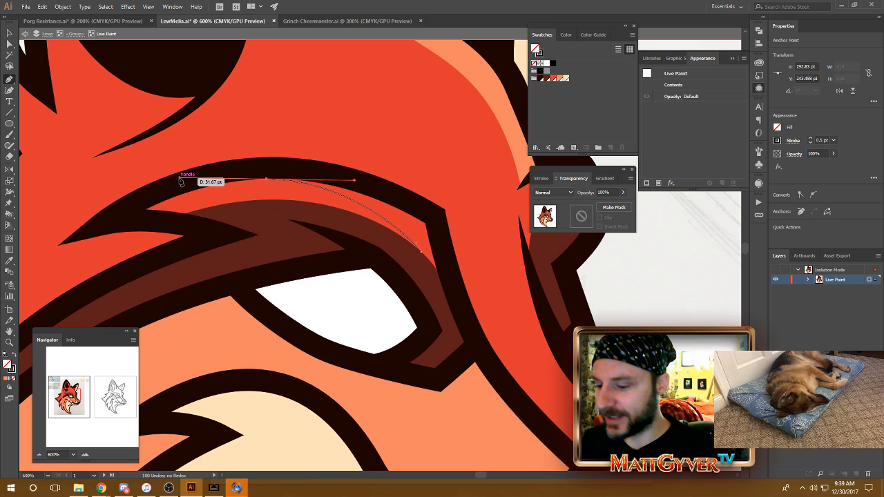
- Try to copy the far brow highlight area's appearance onto the new near brow edge with the Eyedropper
{"action": "key", "text": "v"}
{"action": "key", "text": "i"}
{"action": "left_click_drag", "start_coordinate": [395, 194], "coordinate": [294, 214]}
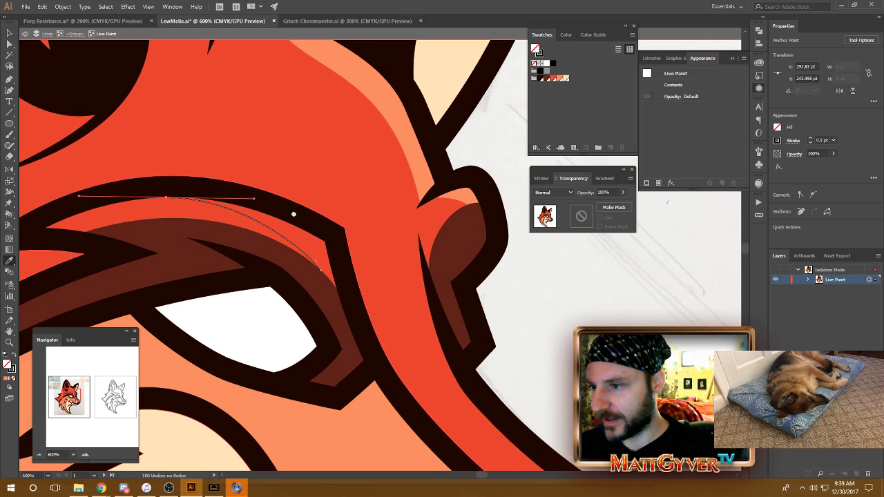
{"action": "left_click", "coordinate": [447, 200]}
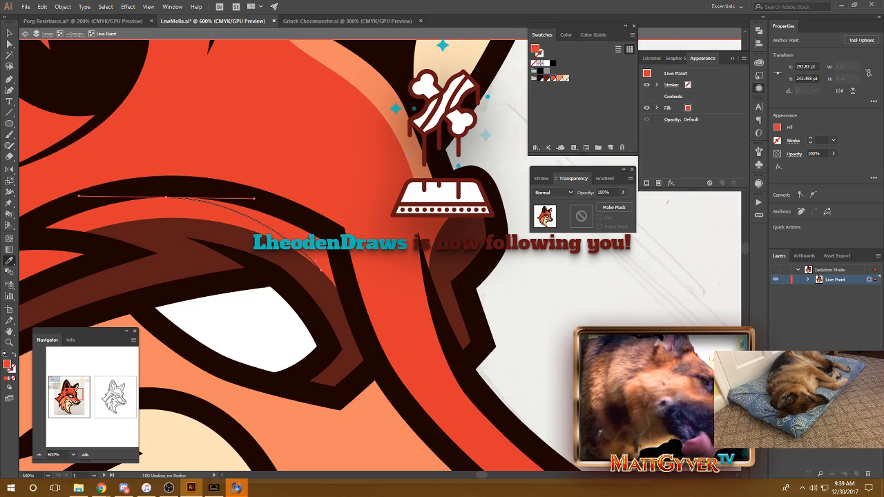
{"action": "key", "text": "a"}
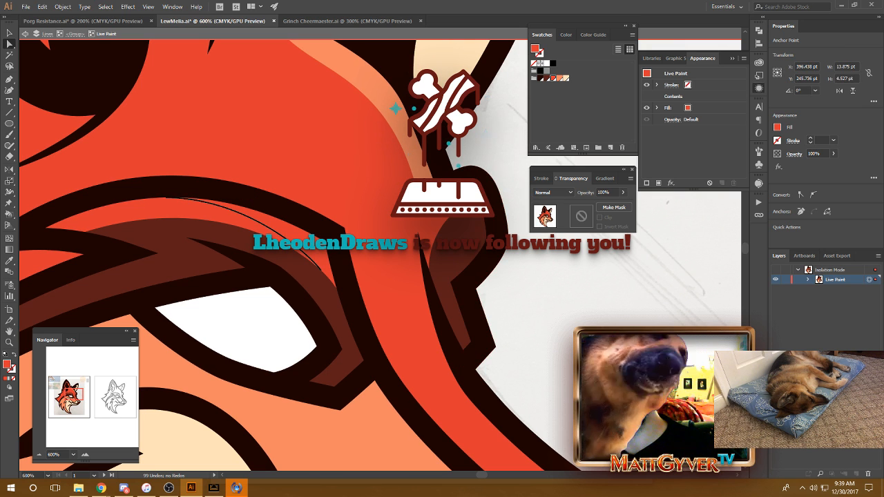
{"action": "left_click", "coordinate": [167, 198]}
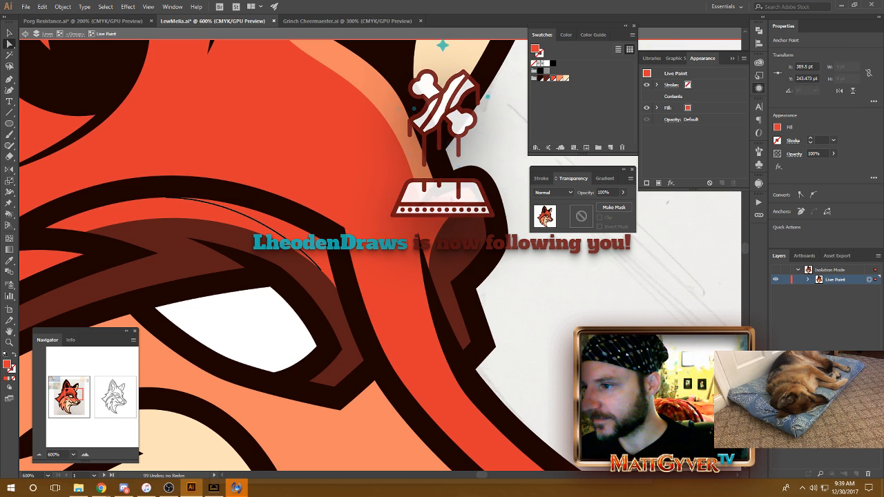
{"action": "left_click", "coordinate": [450, 198]}
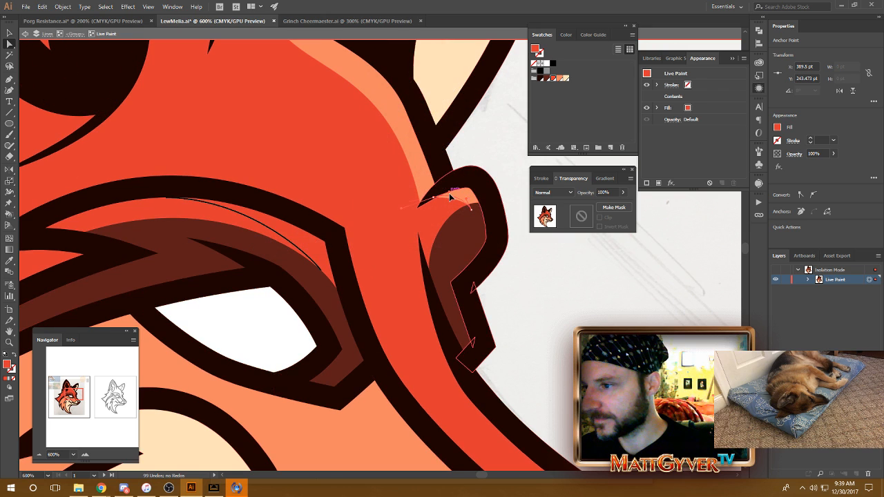
- Try to remove the black stroke from the near brow's new edge using the None swatch
{"action": "left_click", "coordinate": [292, 250]}
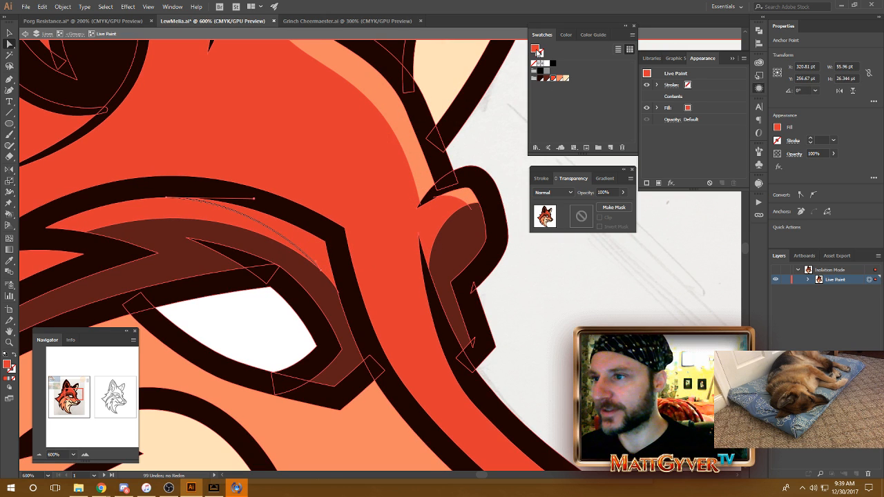
{"action": "left_click", "coordinate": [502, 296]}
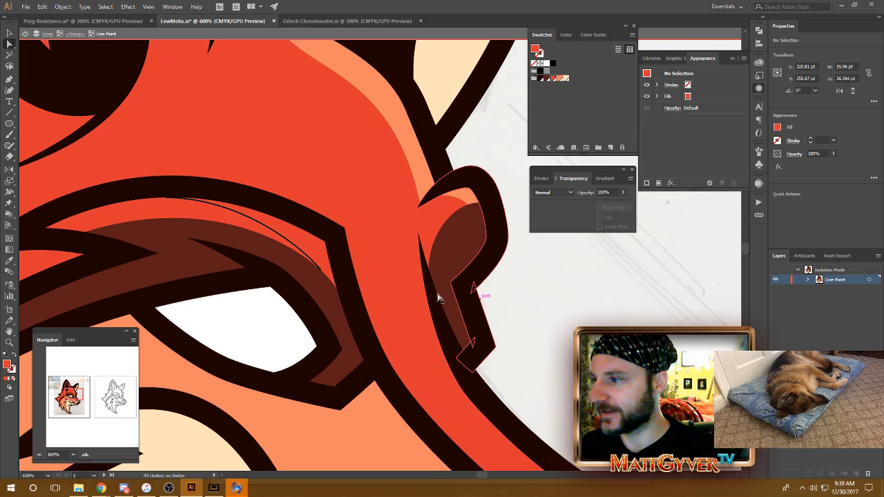
{"action": "left_click", "coordinate": [307, 257]}
{"action": "left_click", "coordinate": [308, 257]}
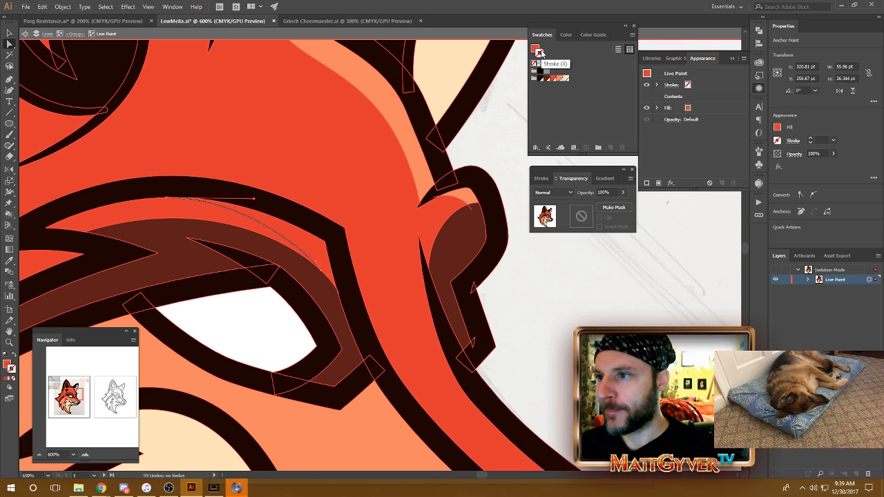
{"action": "left_click", "coordinate": [558, 266]}
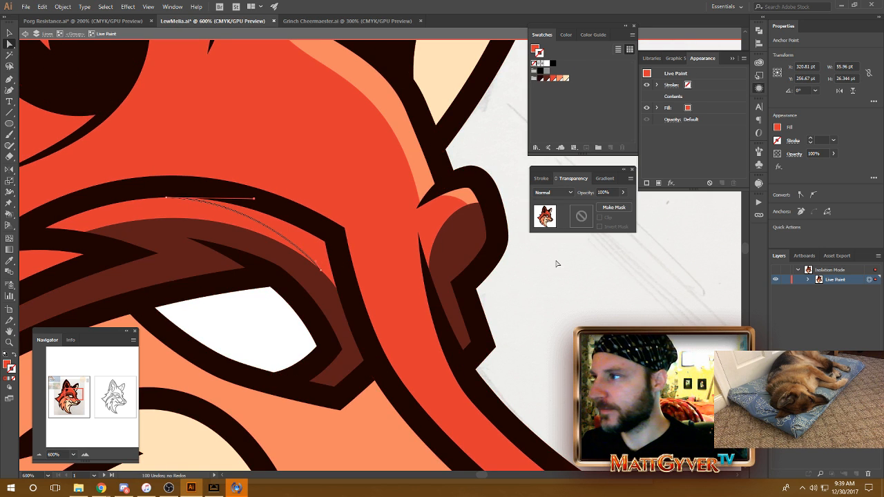
{"action": "key", "text": "ctrl+a"}
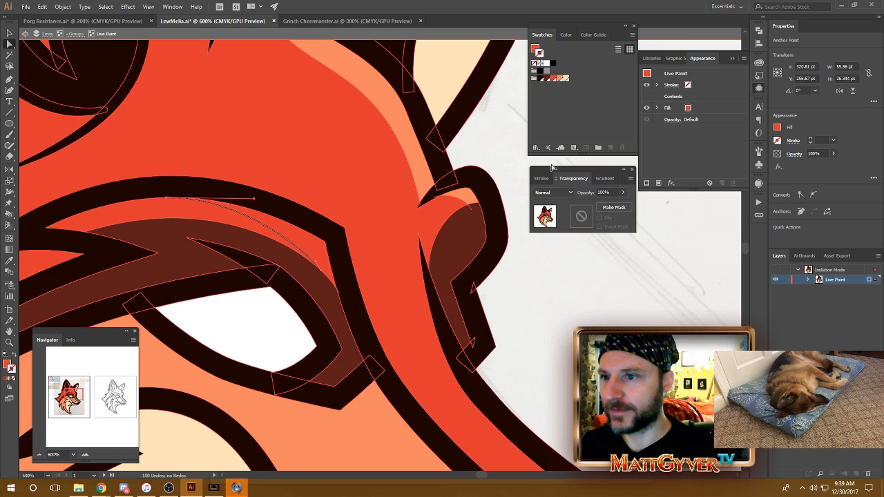
{"action": "left_click", "coordinate": [533, 63]}
{"action": "left_click", "coordinate": [535, 254]}
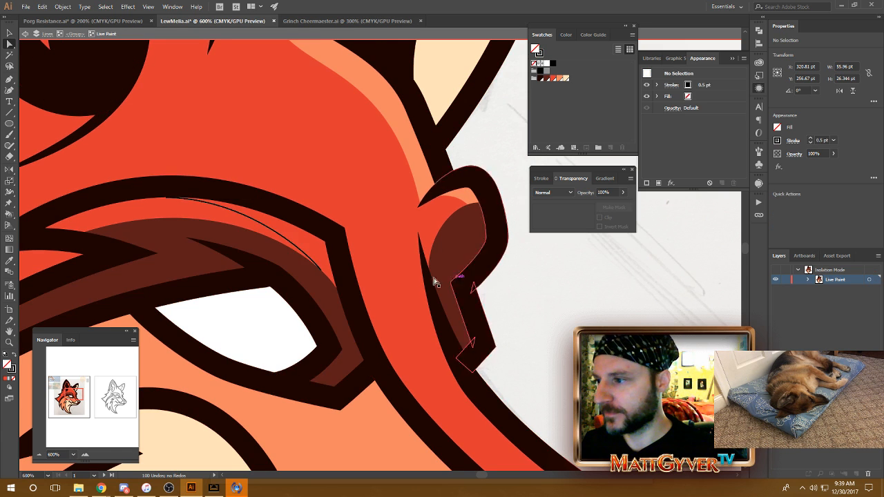
- Set the stroke of the near brow's new edge to None, deselect it, and activate the Live Paint Bucket
{"action": "left_click", "coordinate": [303, 253]}
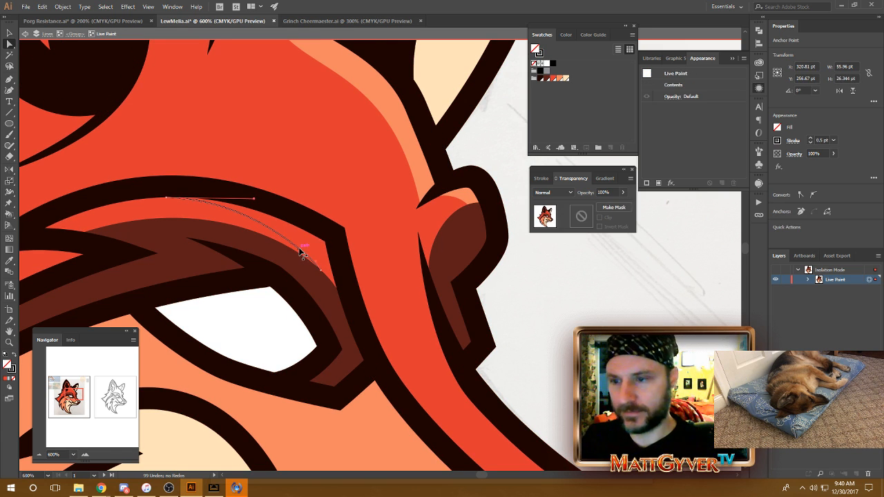
{"action": "left_click", "coordinate": [534, 63]}
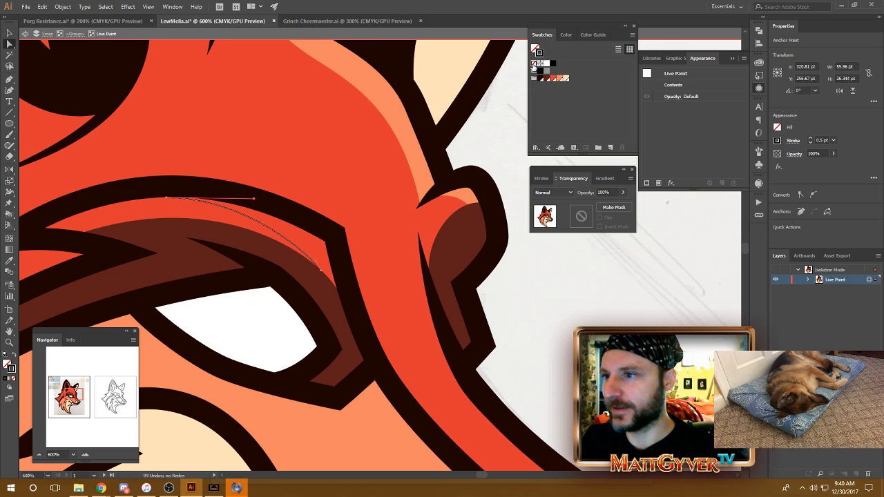
{"action": "left_click", "coordinate": [549, 317]}
{"action": "key", "text": "k"}
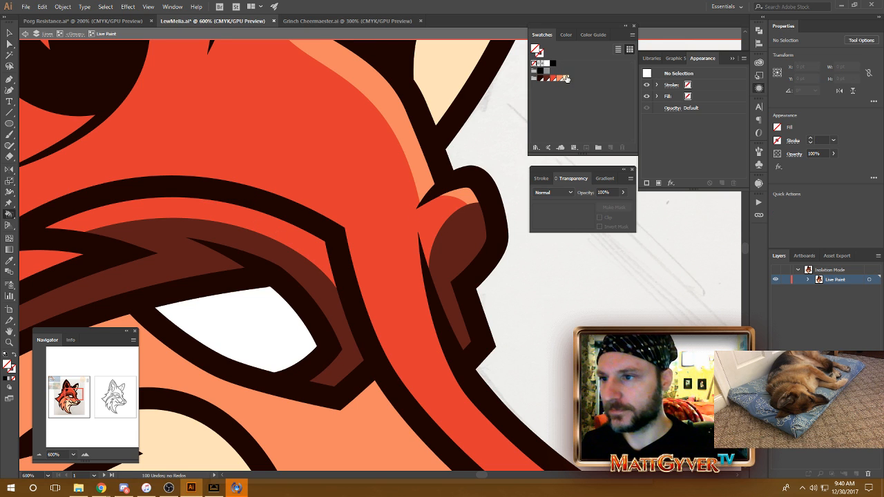
- Fill the near brow's new highlight area with the light orange swatch using the Live Paint Bucket
{"action": "key", "text": "a"}
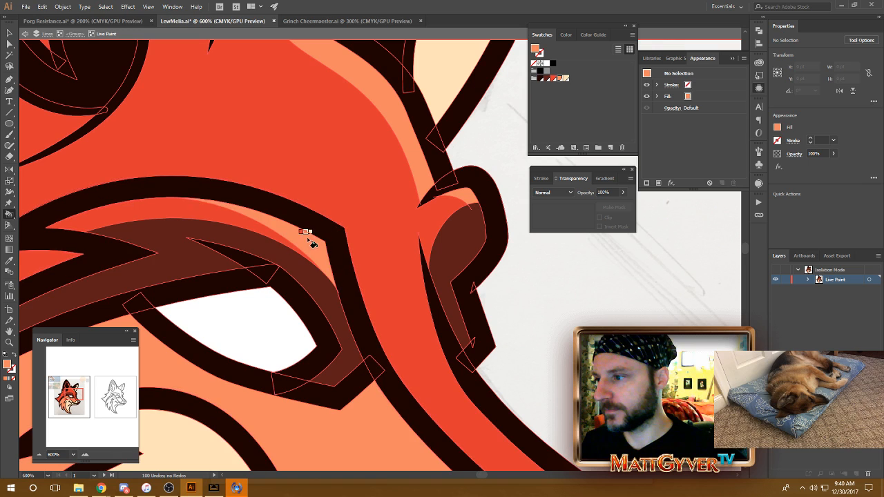
{"action": "key", "text": "ctrl+minus"}
{"action": "key", "text": "ctrl+minus"}
{"action": "key", "text": "ctrl+minus"}
{"action": "key", "text": "ctrl+minus"}
{"action": "key", "text": "ctrl+minus"}
{"action": "key", "text": "ctrl+minus"}
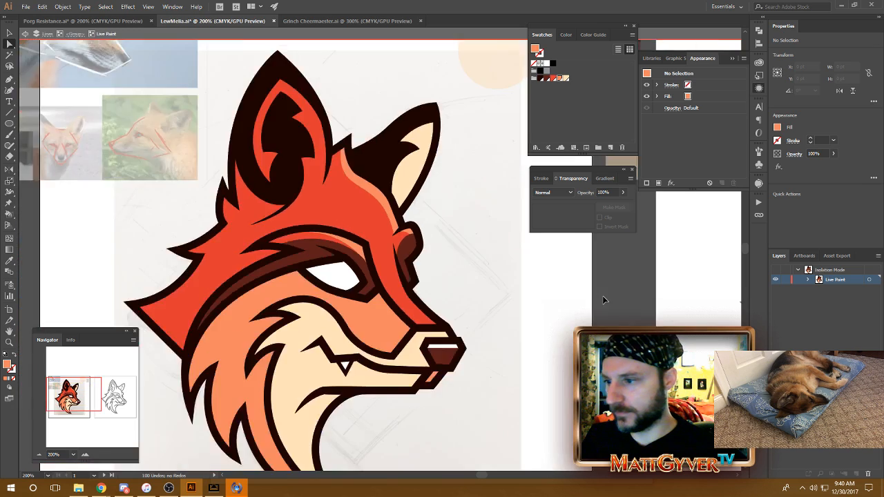
- Reshape the near brow's highlight edge into a shorter, steeper curve by shifting its two end anchors and upper handle, placing the lower anchor at X 337 pt
{"action": "key", "text": "ctrl+plus"}
{"action": "key", "text": "ctrl+plus"}
{"action": "key", "text": "ctrl+plus"}
{"action": "key", "text": "ctrl+plus"}
{"action": "key", "text": "ctrl+plus"}
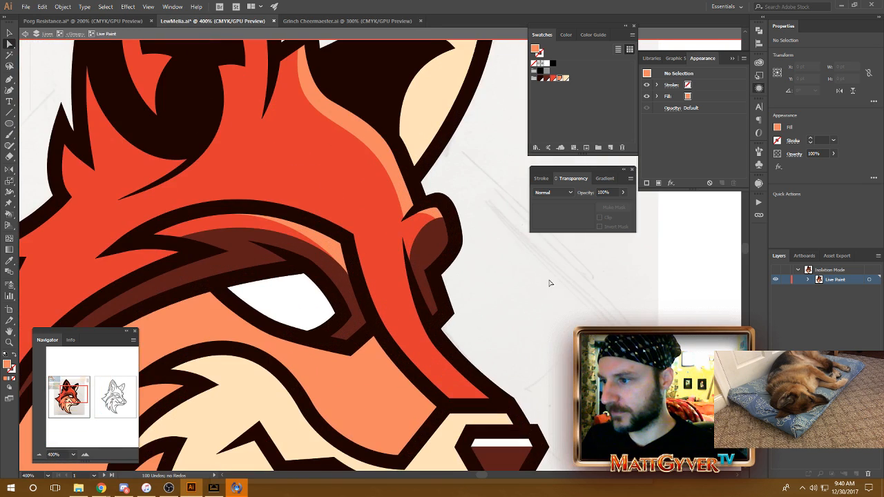
{"action": "left_click_drag", "start_coordinate": [445, 230], "coordinate": [517, 265]}
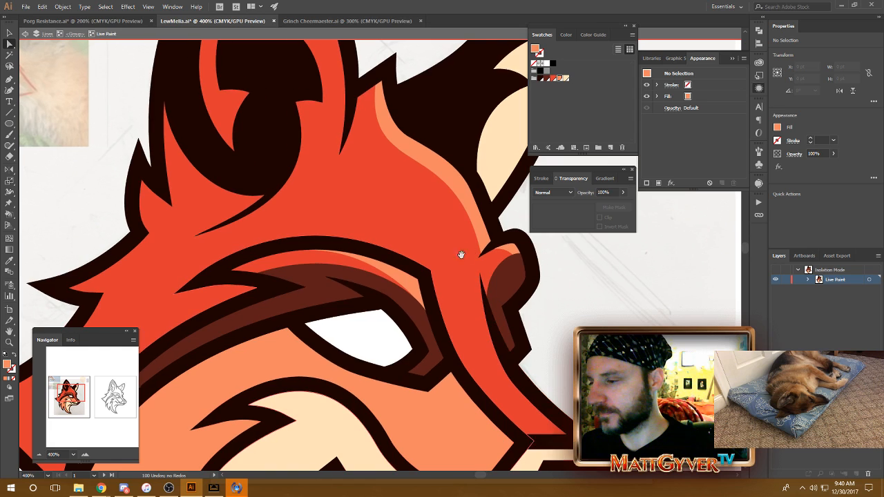
{"action": "left_click", "coordinate": [353, 257]}
{"action": "left_click_drag", "start_coordinate": [414, 301], "coordinate": [395, 286]}
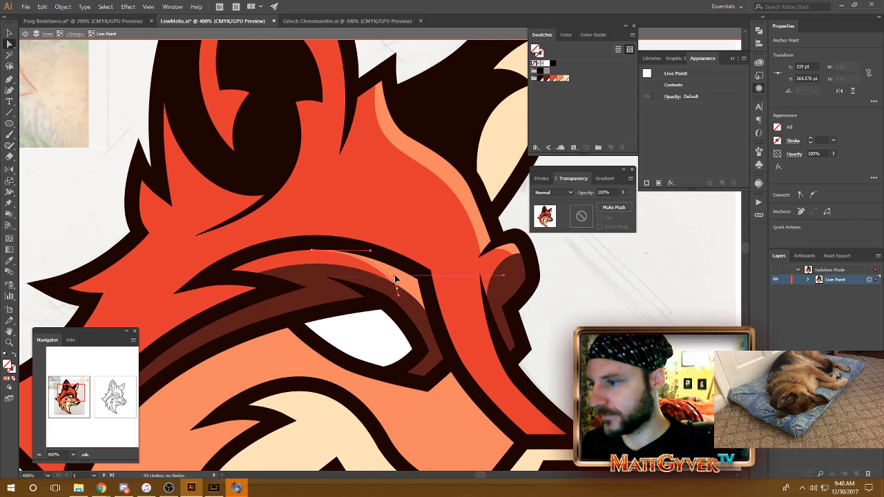
{"action": "left_click_drag", "start_coordinate": [312, 250], "coordinate": [357, 254]}
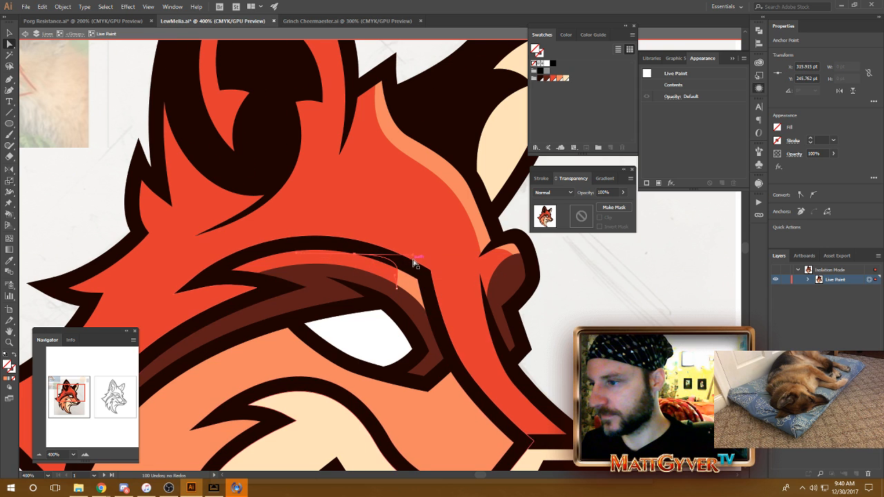
{"action": "left_click_drag", "start_coordinate": [413, 256], "coordinate": [386, 258]}
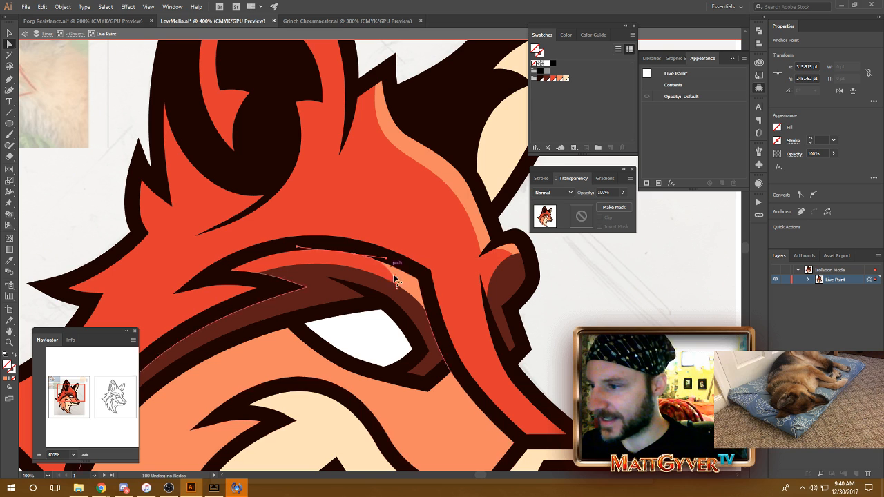
{"action": "key", "text": "Up"}
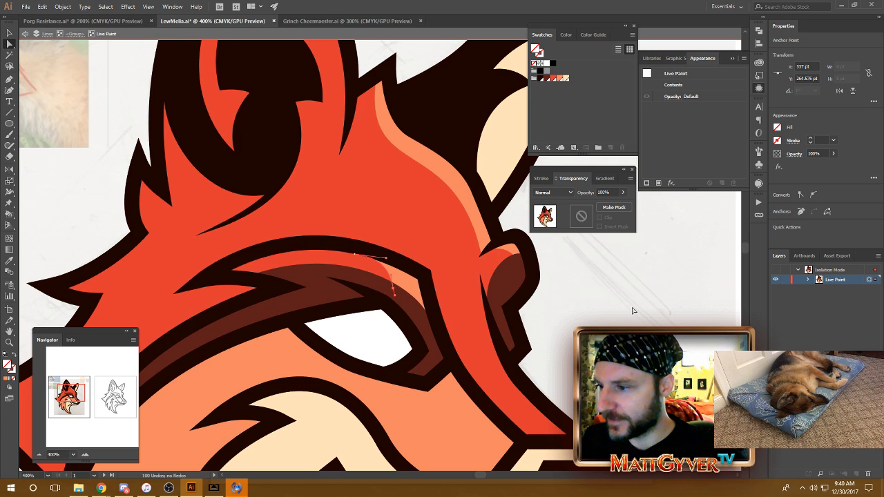
{"action": "key", "text": "Left"}
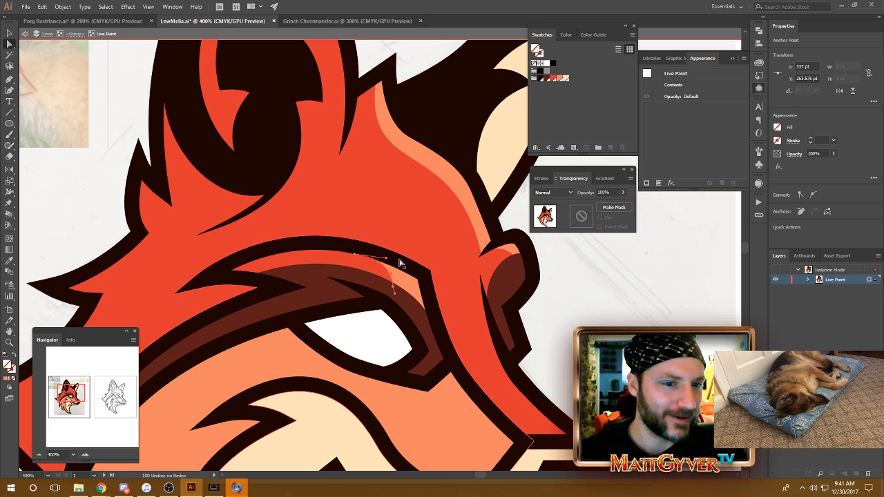
- Reshape the far brow's highlight edge into a shorter, rounder curve by moving its end anchors and handle, and deselect it
{"action": "left_click", "coordinate": [511, 253]}
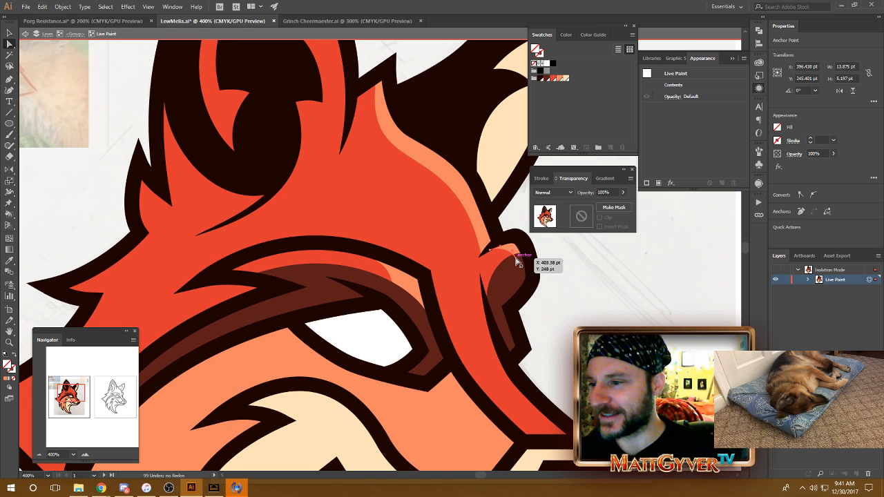
{"action": "key", "text": "ctrl+plus"}
{"action": "key", "text": "ctrl+plus"}
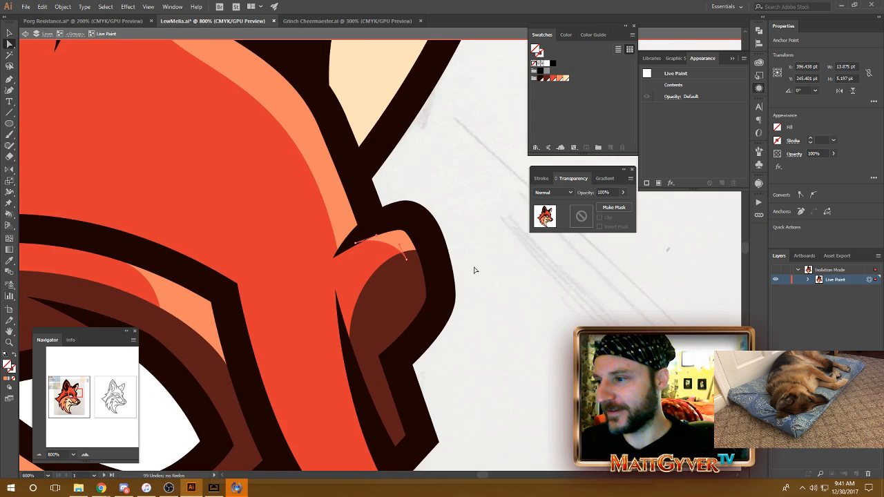
{"action": "left_click_drag", "start_coordinate": [461, 277], "coordinate": [502, 189]}
{"action": "left_click_drag", "start_coordinate": [442, 183], "coordinate": [413, 198]}
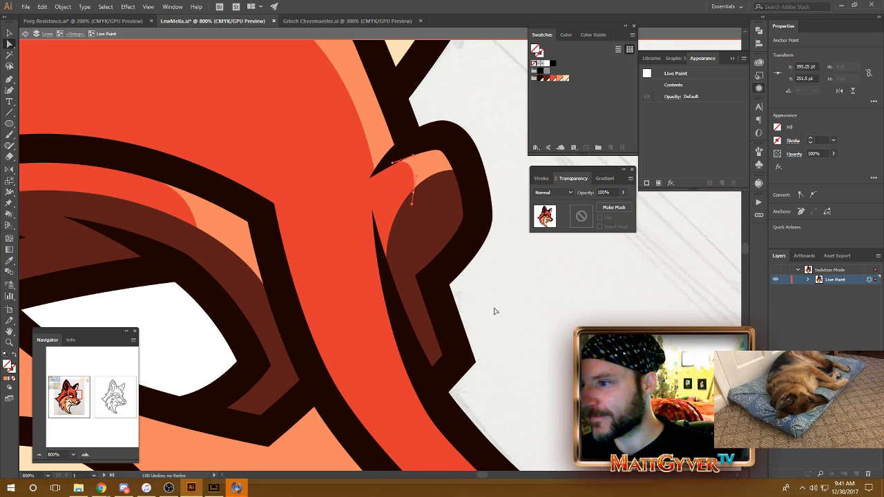
{"action": "scroll", "coordinate": [504, 317], "scroll_direction": "down", "scroll_amount": 2}
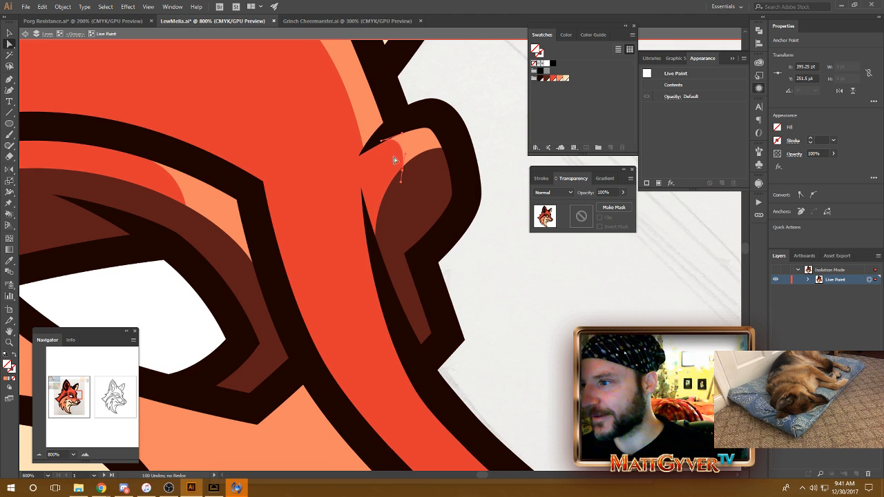
{"action": "left_click_drag", "start_coordinate": [394, 157], "coordinate": [403, 135]}
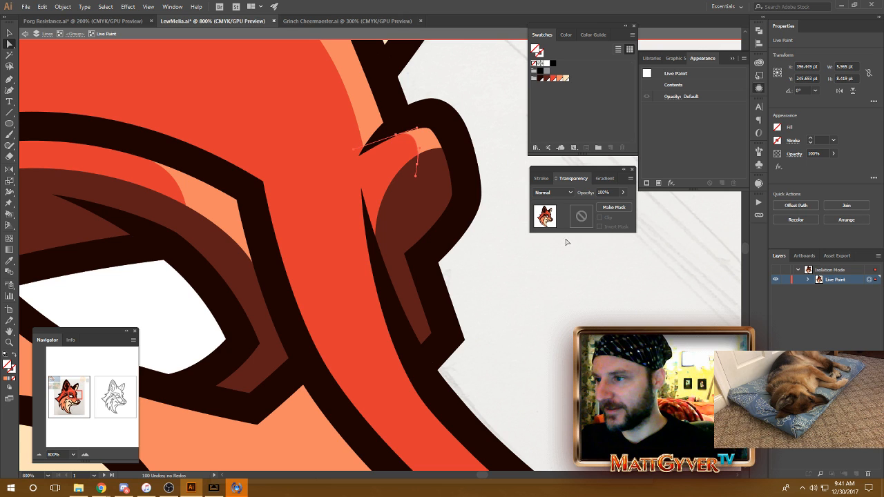
{"action": "left_click", "coordinate": [417, 164]}
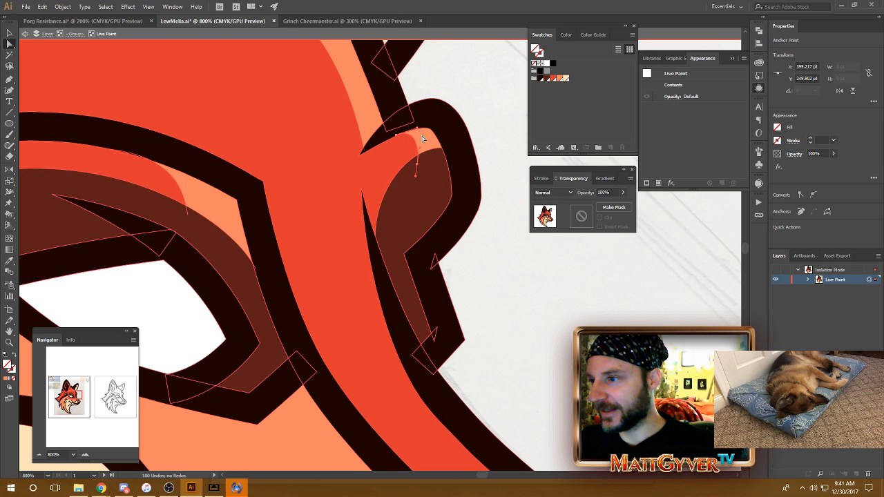
{"action": "left_click_drag", "start_coordinate": [419, 147], "coordinate": [418, 168]}
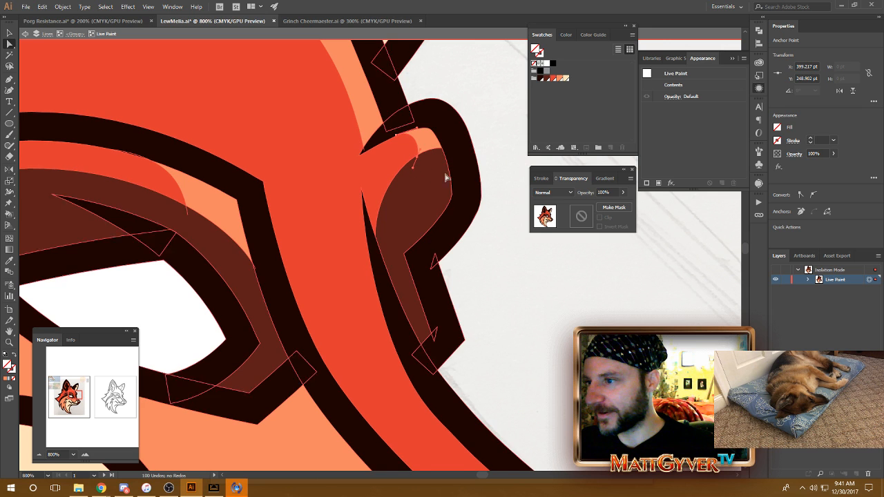
{"action": "left_click", "coordinate": [550, 266]}
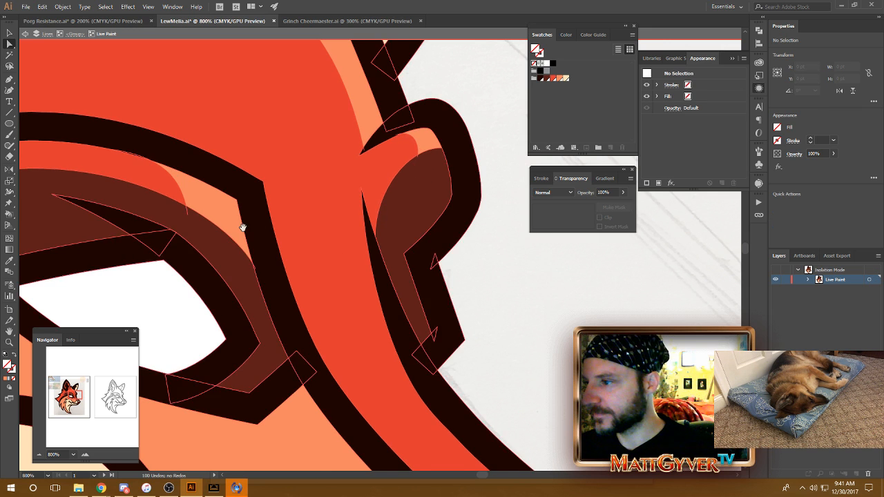
- Examine both reshaped brow highlights in the context of the whole fox head
{"action": "left_click_drag", "start_coordinate": [242, 223], "coordinate": [318, 276]}
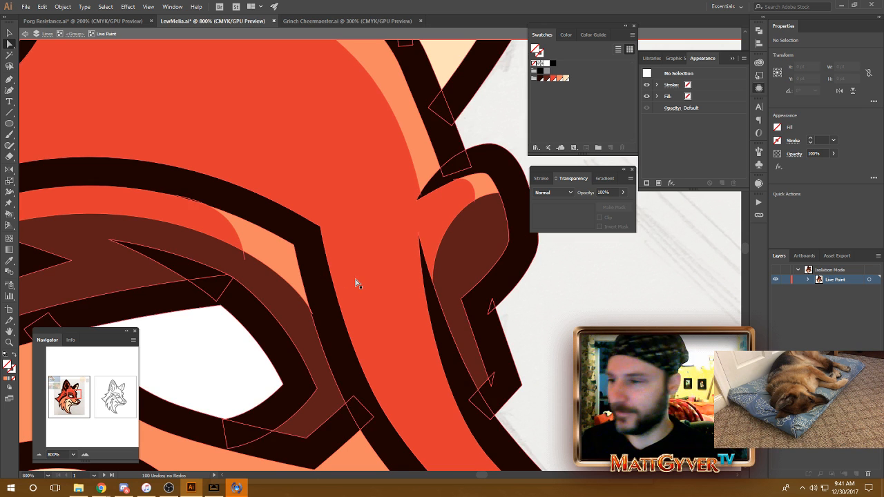
{"action": "key", "text": "ctrl+minus"}
{"action": "key", "text": "ctrl+minus"}
{"action": "key", "text": "ctrl+minus"}
{"action": "key", "text": "ctrl+minus"}
{"action": "key", "text": "ctrl+minus"}
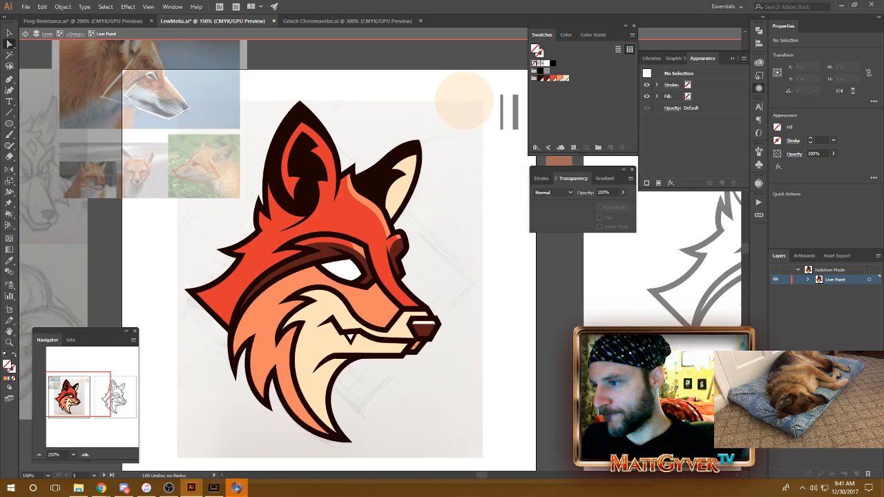
{"action": "key", "text": "ctrl+equal"}
{"action": "key", "text": "ctrl+equal"}
{"action": "key", "text": "ctrl+equal"}
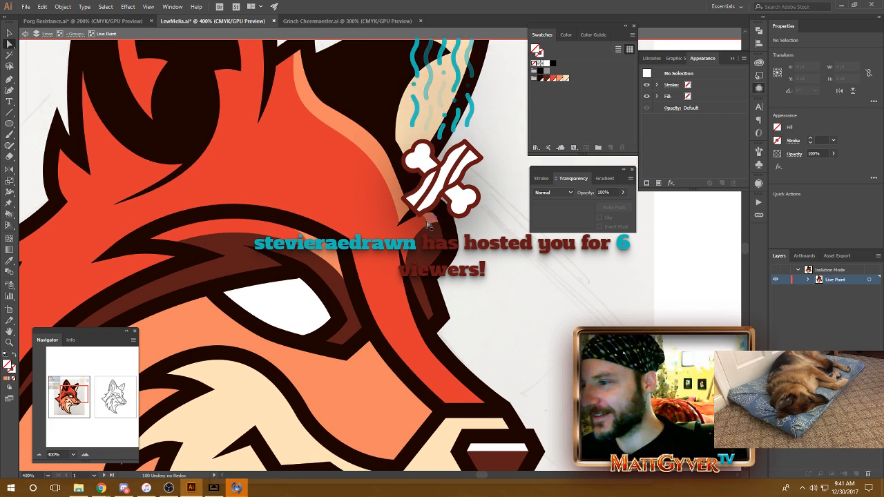
- Try to nudge the lower anchor of the far brow's highlight edge slightly upward, and undo it
{"action": "left_click", "coordinate": [428, 230]}
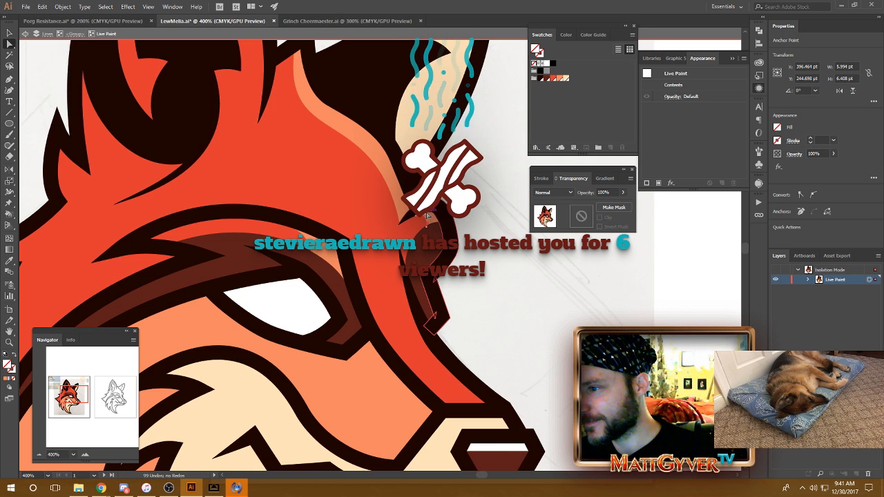
{"action": "left_click_drag", "start_coordinate": [428, 228], "coordinate": [428, 226]}
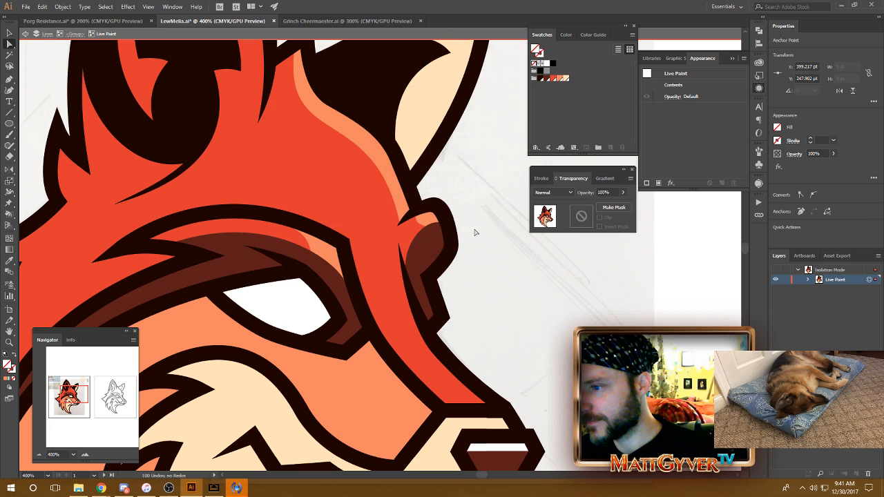
{"action": "key", "text": "ctrl+z"}
{"action": "key", "text": "ctrl+z"}
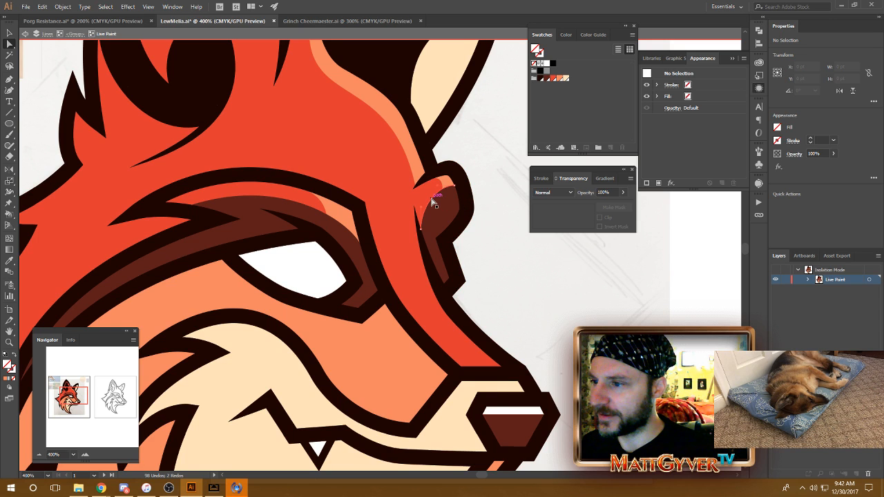
- Reshape the upper edge of the far brow's dark shading into a lower, flatter curve, and deselect it
{"action": "left_click_drag", "start_coordinate": [432, 203], "coordinate": [456, 193]}
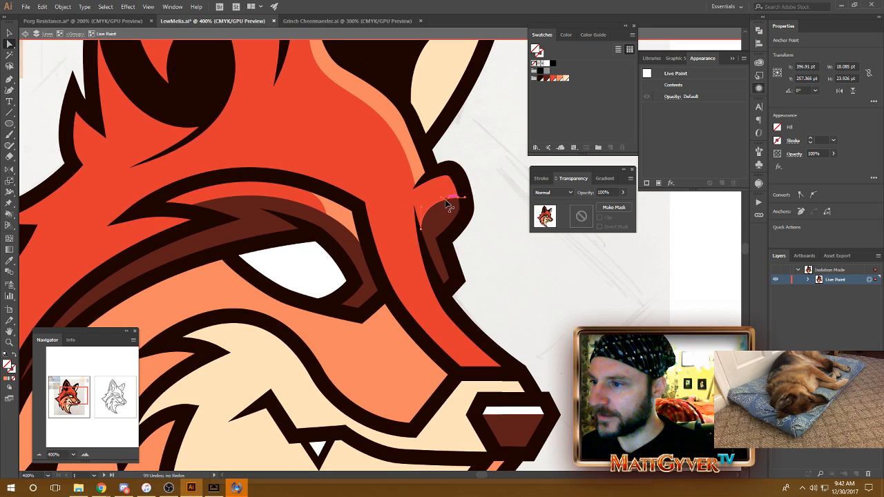
{"action": "left_click_drag", "start_coordinate": [422, 235], "coordinate": [421, 226]}
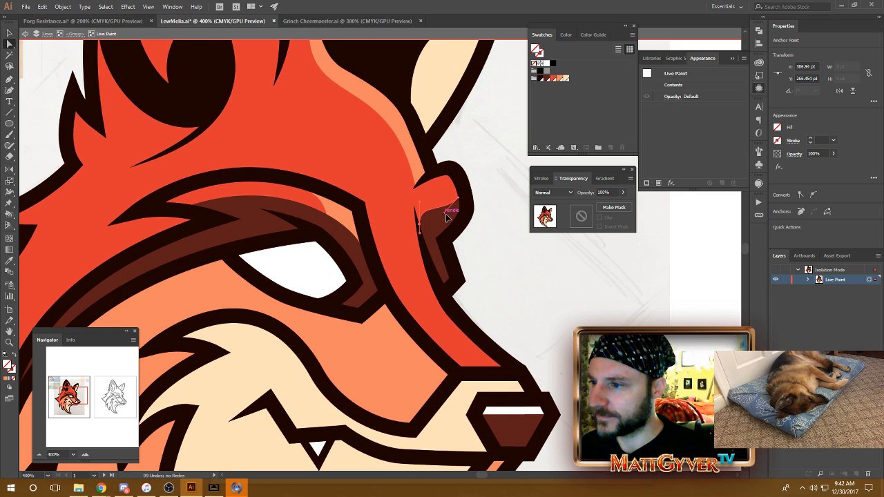
{"action": "left_click_drag", "start_coordinate": [458, 199], "coordinate": [453, 217]}
{"action": "left_click", "coordinate": [490, 241]}
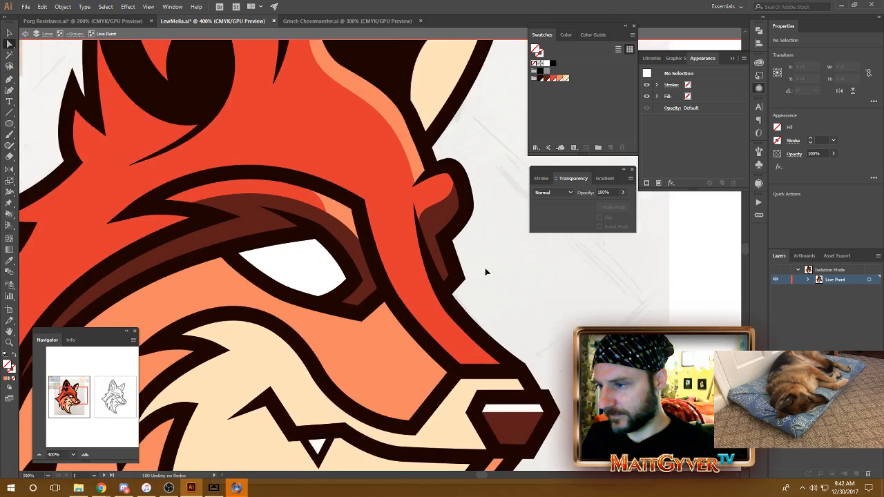
- Extend the far brow's highlight edge down to the reshaped dark shading, with its lower anchor at about X 402 pt, Y 253 pt
{"action": "key", "text": "ctrl+plus"}
{"action": "left_click", "coordinate": [475, 171]}
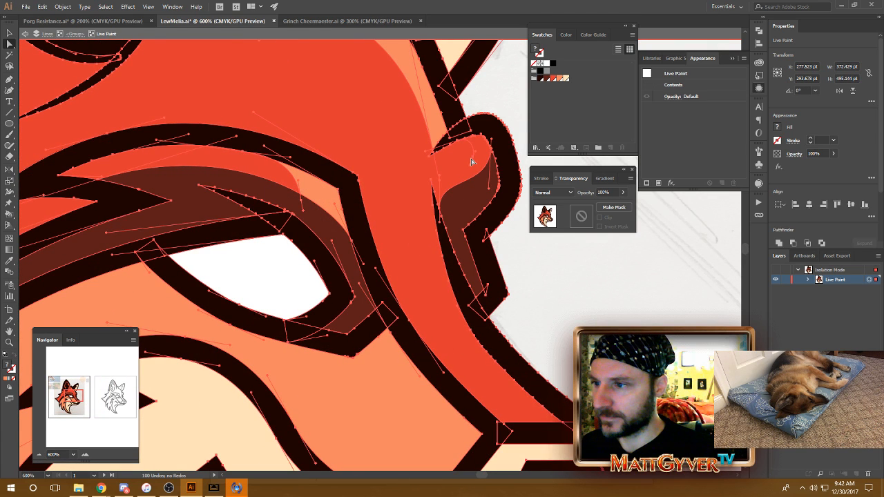
{"action": "mouse_move", "coordinate": [472, 162]}
{"action": "left_mouse_down"}
{"action": "mouse_move", "coordinate": [466, 185]}
{"action": "mouse_move", "coordinate": [483, 179]}
{"action": "mouse_move", "coordinate": [481, 166]}
{"action": "left_mouse_up"}
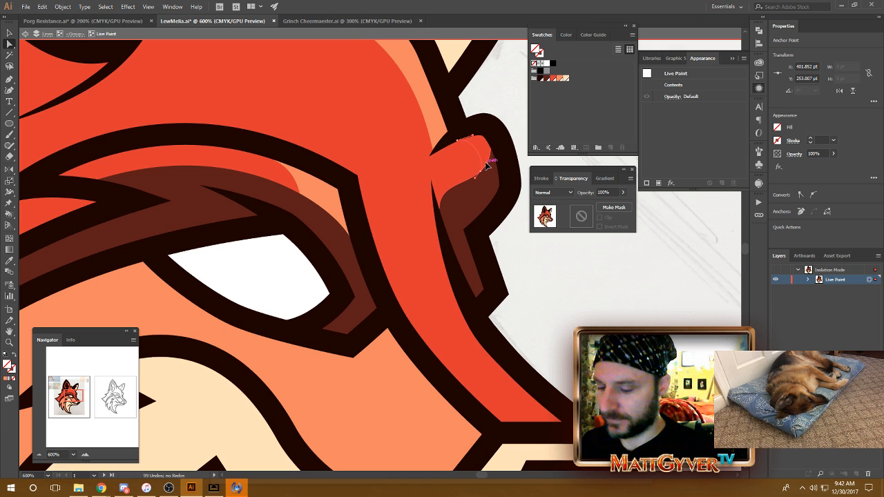
- Fill the far brow's highlight area with the light orange swatch using the Live Paint Bucket, and deselect the edge
{"action": "key", "text": "k"}
{"action": "left_click", "coordinate": [559, 79]}
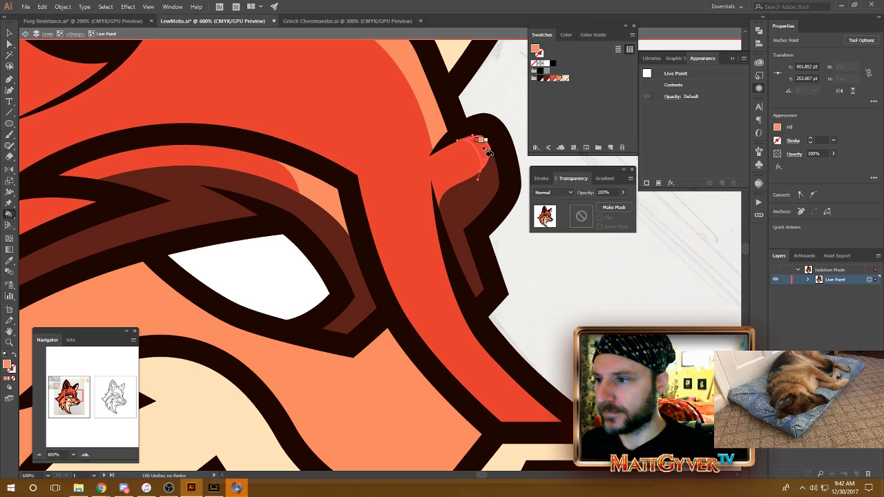
{"action": "left_click", "coordinate": [484, 146]}
{"action": "key", "text": "a"}
{"action": "left_click", "coordinate": [580, 318]}
- Rework the near brow's highlight edge into a compact rounded curve by moving its anchors and handles, and deselect it
{"action": "key", "text": "space"}
{"action": "mouse_move", "coordinate": [268, 220]}
{"action": "left_mouse_down"}
{"action": "mouse_move", "coordinate": [242, 221]}
{"action": "mouse_move", "coordinate": [342, 259]}
{"action": "left_mouse_up"}
{"action": "left_click", "coordinate": [382, 220]}
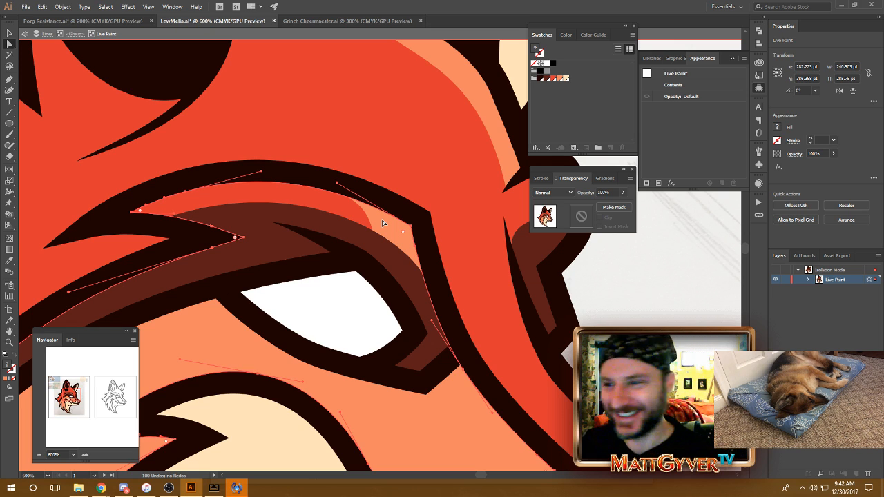
{"action": "left_click", "coordinate": [371, 220]}
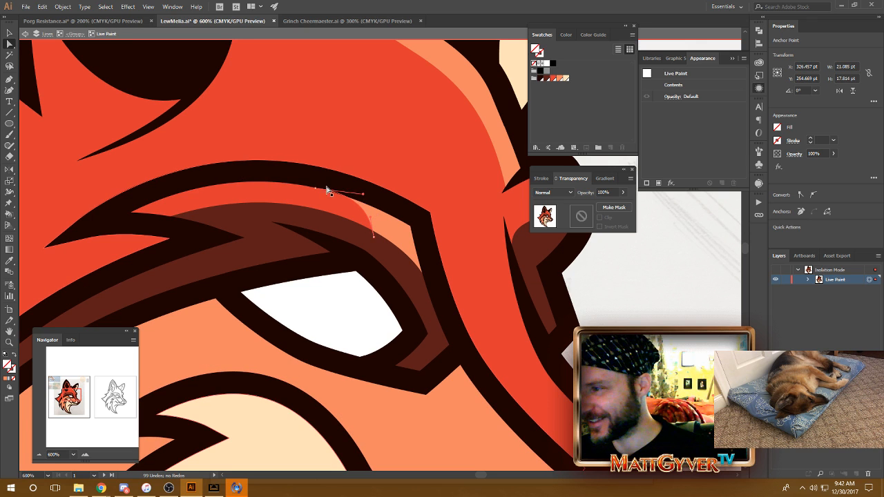
{"action": "mouse_move", "coordinate": [363, 194]}
{"action": "left_mouse_down"}
{"action": "mouse_move", "coordinate": [332, 205]}
{"action": "mouse_move", "coordinate": [320, 190]}
{"action": "mouse_move", "coordinate": [362, 202]}
{"action": "left_mouse_up"}
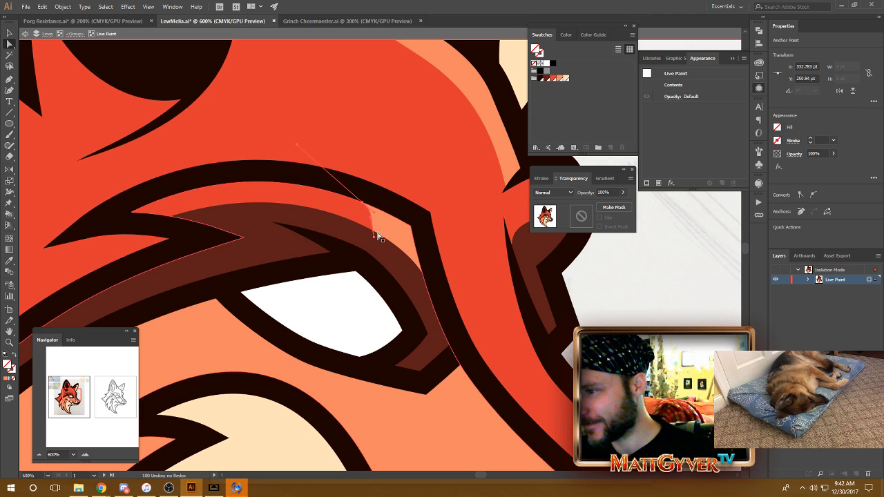
{"action": "left_click_drag", "start_coordinate": [378, 236], "coordinate": [365, 214]}
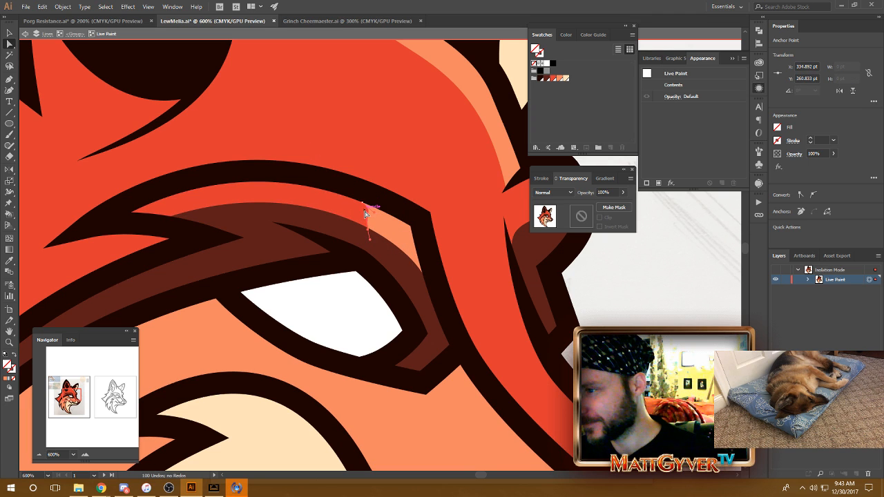
{"action": "key", "text": "ctrl+z"}
{"action": "left_click_drag", "start_coordinate": [371, 234], "coordinate": [371, 209]}
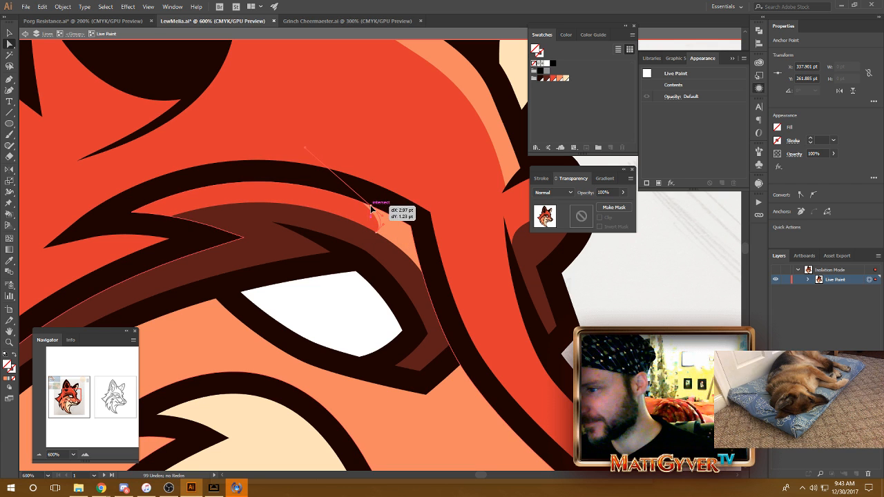
{"action": "left_click", "coordinate": [588, 300]}
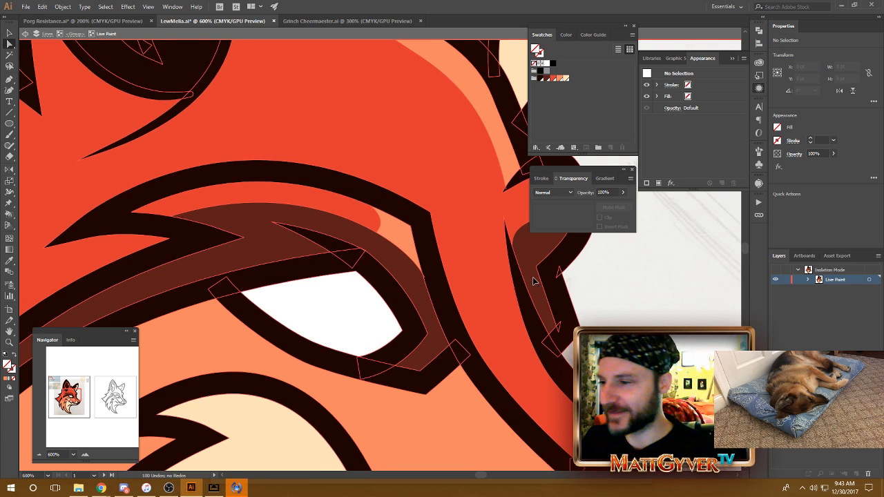
- Slightly flatten the bulge of the near brow's highlight edge by adjusting its curve just above the dark shading
{"action": "scroll", "coordinate": [533, 280], "scroll_direction": "down", "scroll_amount": 5}
{"action": "scroll", "coordinate": [537, 280], "scroll_direction": "up", "scroll_amount": 3}
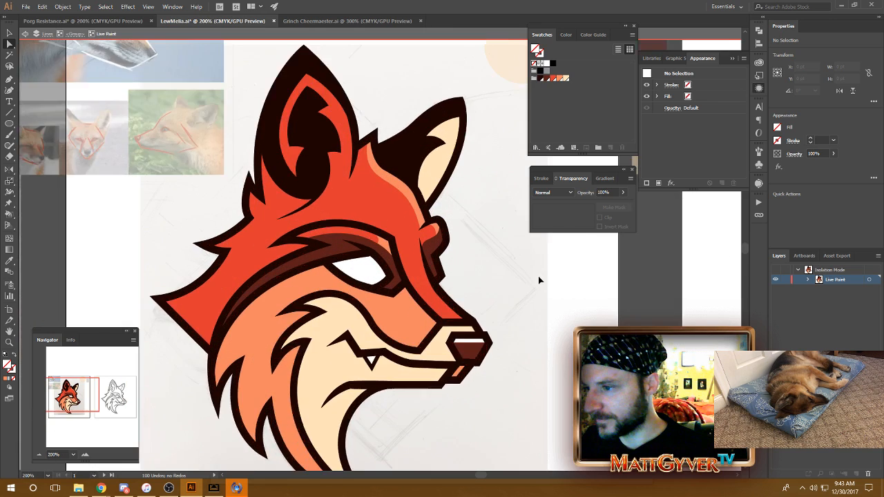
{"action": "scroll", "coordinate": [380, 242], "scroll_direction": "up", "scroll_amount": 3}
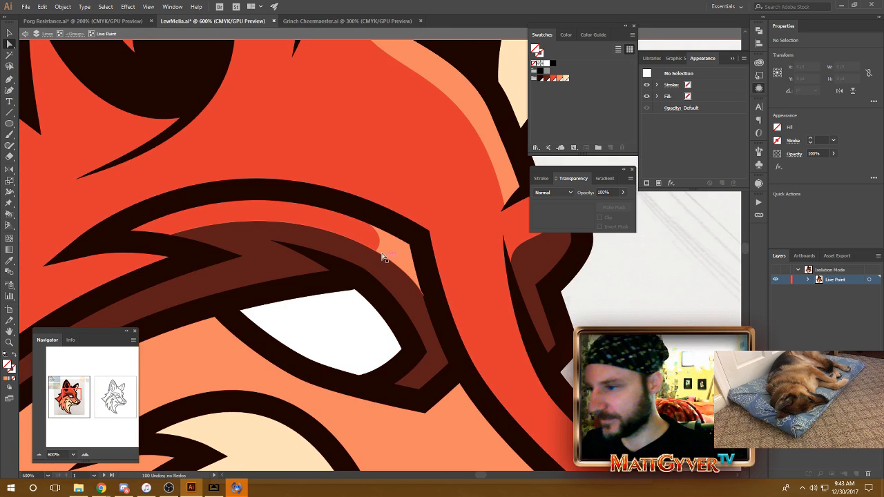
{"action": "left_click", "coordinate": [381, 250]}
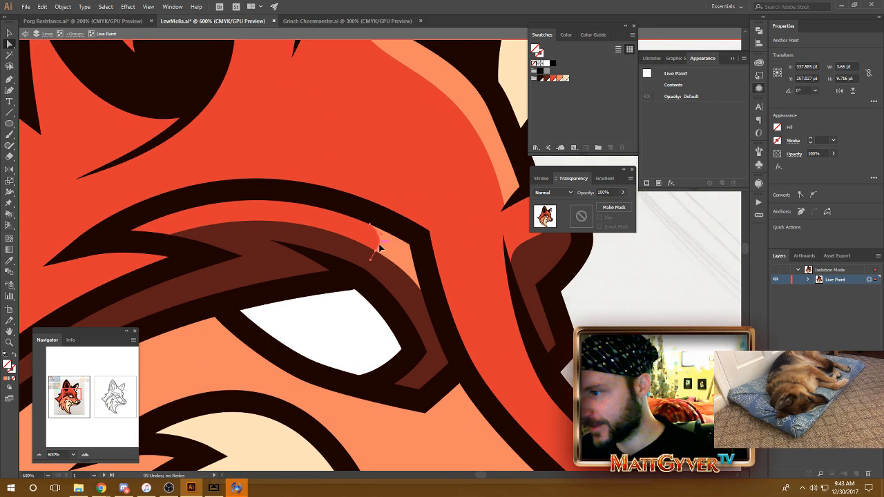
{"action": "left_click_drag", "start_coordinate": [379, 248], "coordinate": [377, 231]}
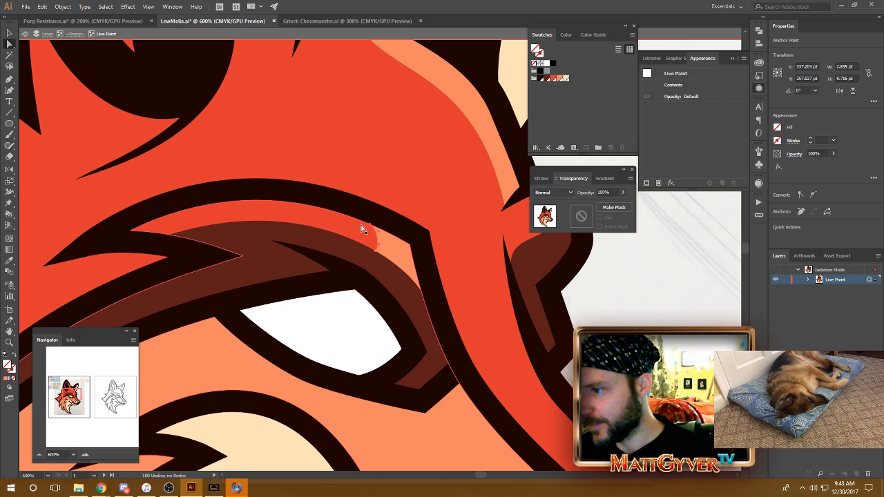
- Draw a short curved edge across the near brow's red area behind the highlight, ending at about X 326 pt, Y 257 pt
{"action": "left_click_drag", "start_coordinate": [400, 282], "coordinate": [475, 298]}
{"action": "key", "text": "p"}
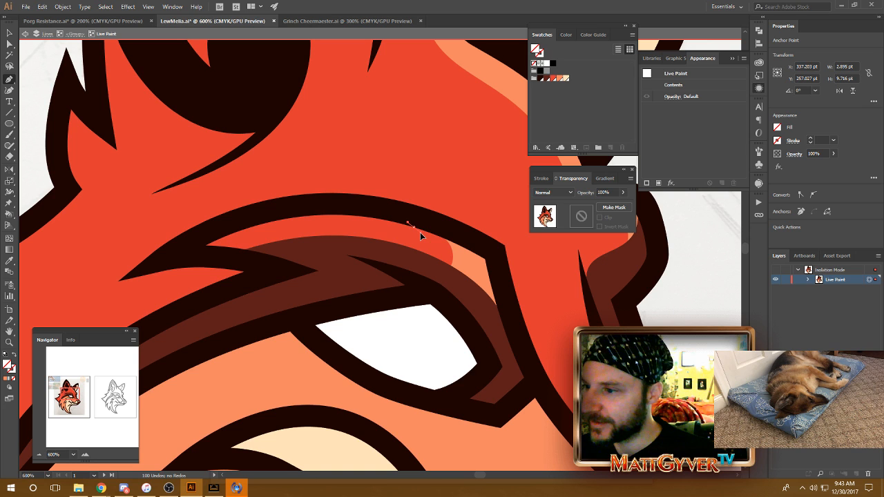
{"action": "left_click_drag", "start_coordinate": [419, 232], "coordinate": [412, 259]}
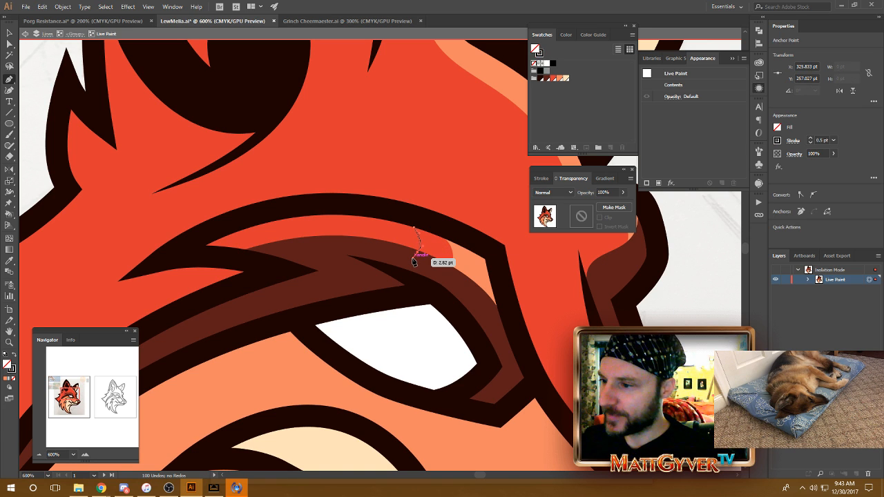
{"action": "key", "text": "Escape"}
{"action": "key", "text": "v"}
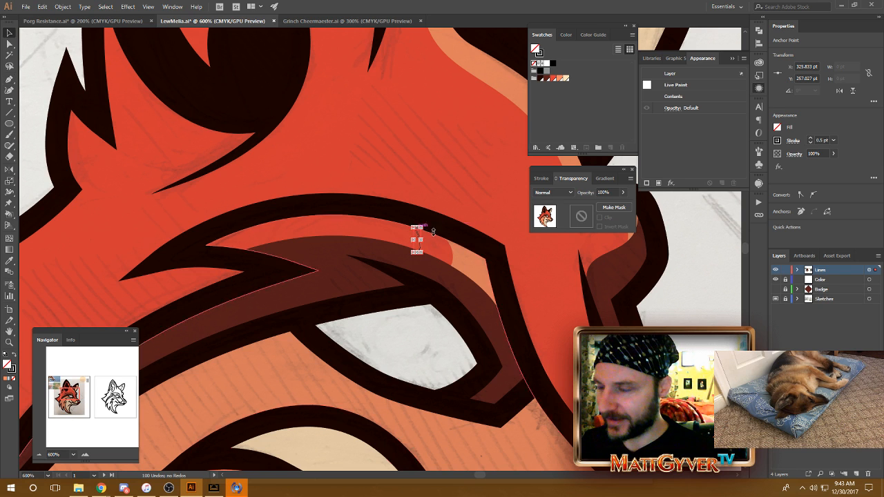
{"action": "double_click", "coordinate": [444, 239]}
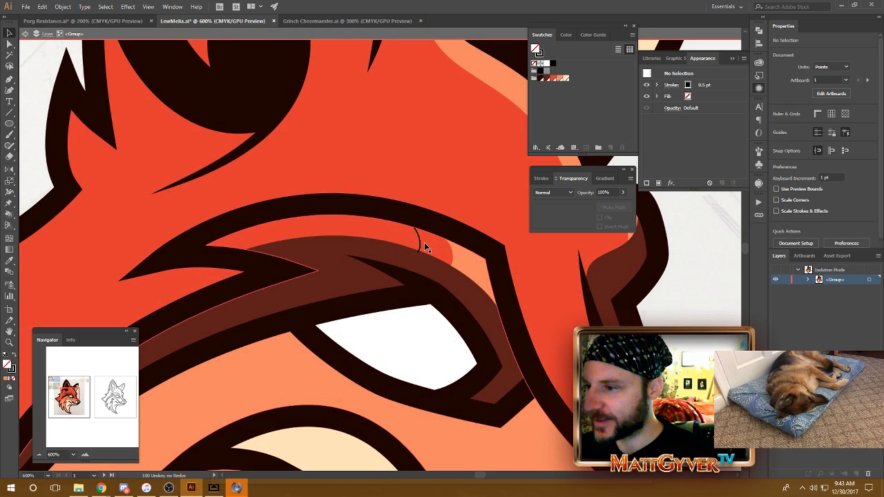
{"action": "double_click", "coordinate": [421, 245]}
- Draw a second curved edge farther back across the near brow, from about X 309 pt, Y 243 pt to X 317 pt, Y 254 pt
{"action": "key", "text": "p"}
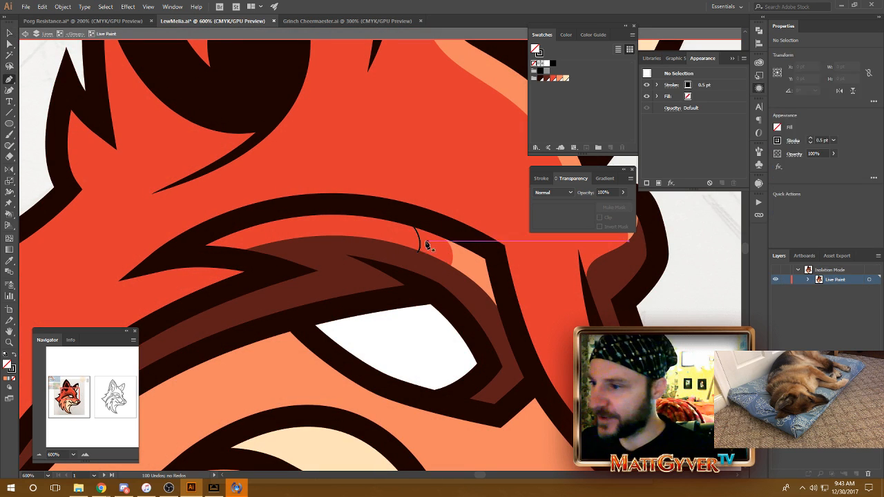
{"action": "left_click_drag", "start_coordinate": [370, 217], "coordinate": [397, 261]}
{"action": "key", "text": "a"}
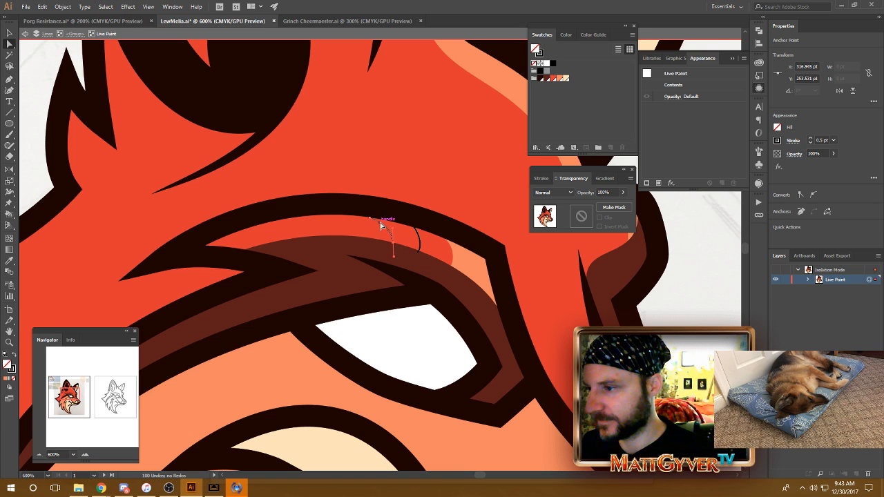
{"action": "left_click", "coordinate": [370, 219]}
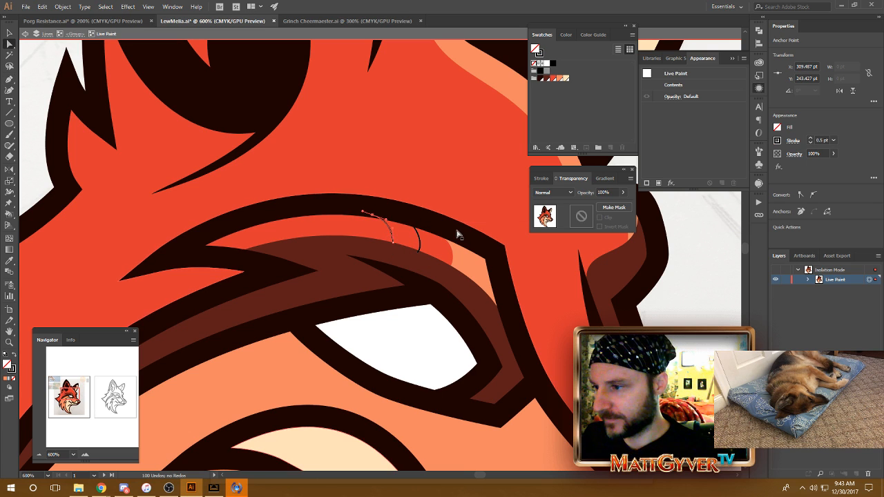
- Select both short curved edges on the near brow and set their stroke to None
{"action": "key", "text": "v"}
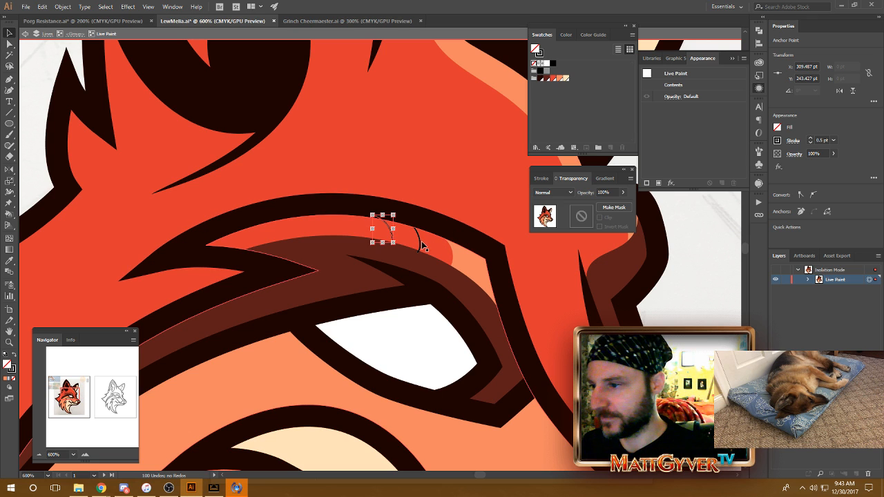
{"action": "left_click", "coordinate": [419, 243]}
{"action": "left_click", "coordinate": [542, 53]}
{"action": "left_click", "coordinate": [533, 63]}
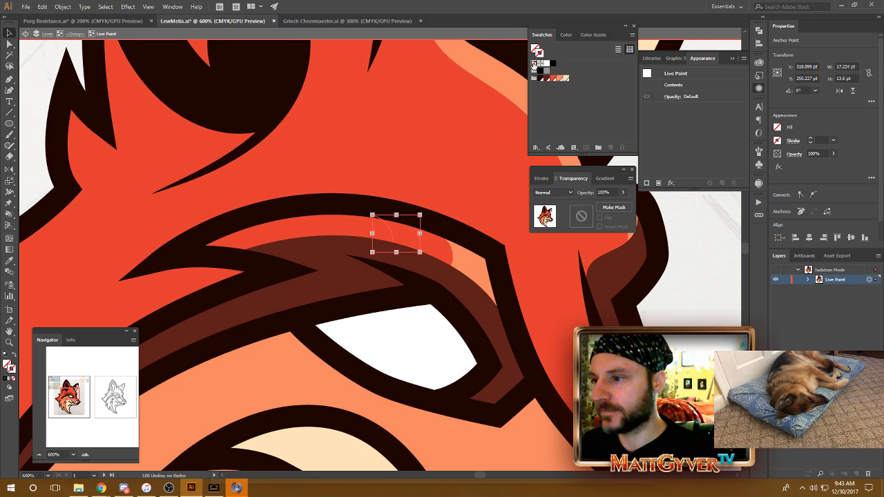
- Fill the band between the two brow edges with the light orange swatch using the Live Paint Bucket, and deselect the edges
{"action": "key", "text": "k"}
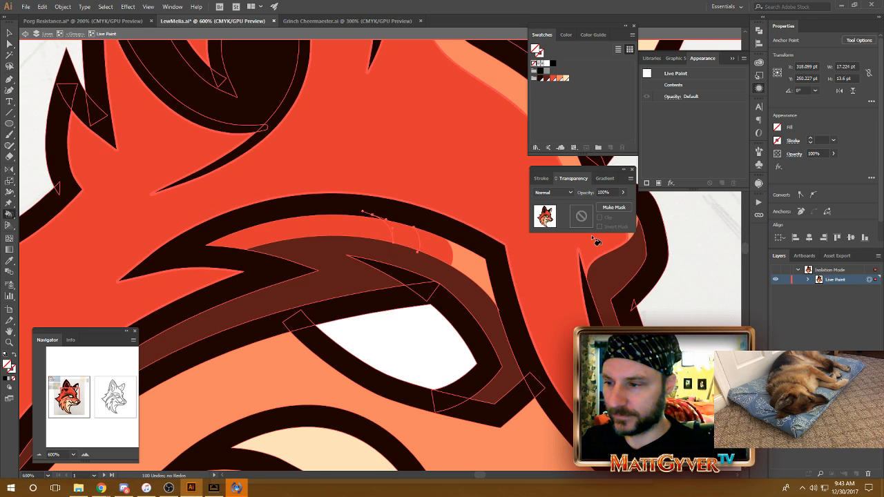
{"action": "left_click", "coordinate": [408, 239]}
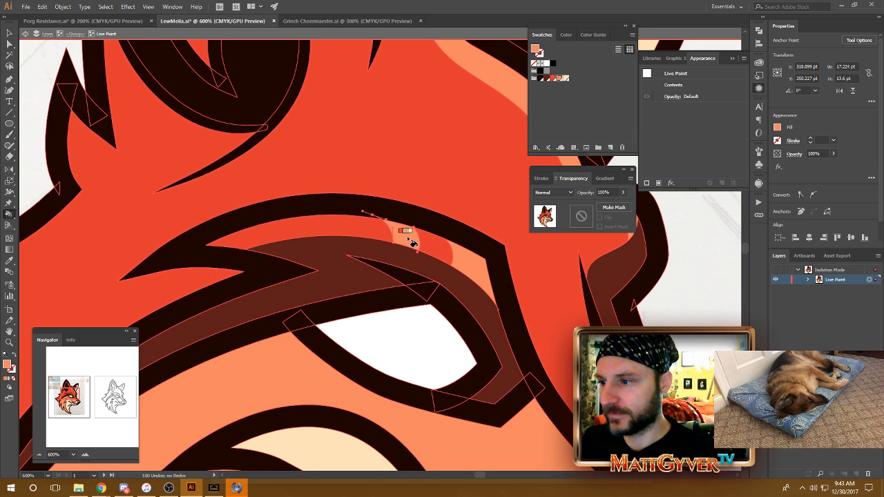
{"action": "key", "text": "a"}
{"action": "key", "text": "ctrl+shift+a"}
- Examine how the near brow's extra highlight stripe reads on the whole fox head at a reduced size
{"action": "key", "text": "space"}
{"action": "key", "text": "ctrl+minus"}
{"action": "key", "text": "ctrl+minus"}
{"action": "key", "text": "ctrl+minus"}
{"action": "key", "text": "ctrl+minus"}
{"action": "key", "text": "ctrl+minus"}
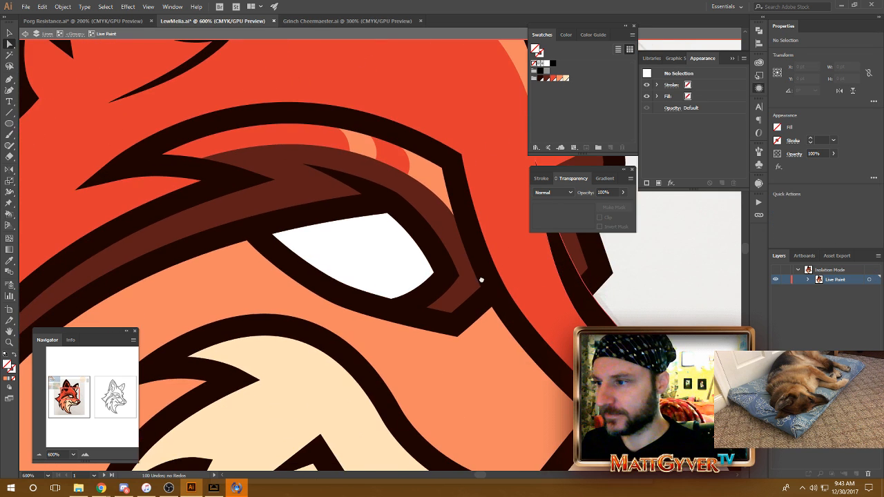
{"action": "key", "text": "ctrl+minus"}
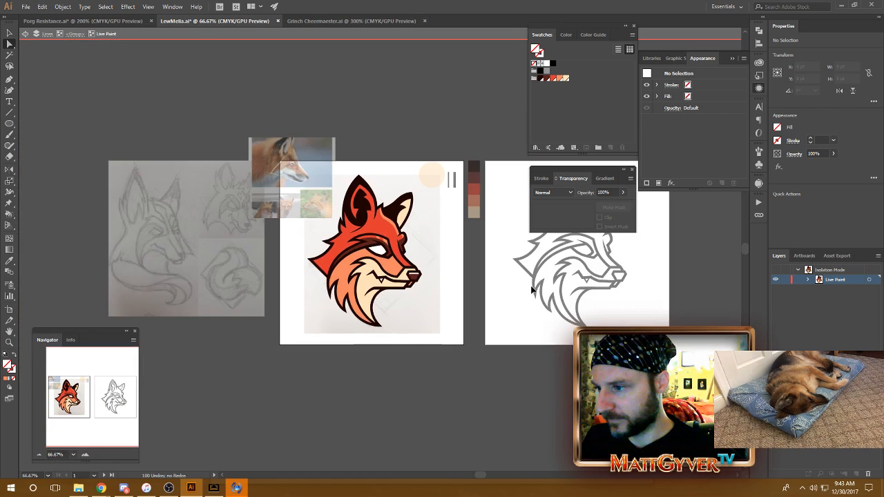
- Narrow the light orange stripe on the near brow by nudging its rear edge 3 pt right and 1 pt down, and deselect it
{"action": "key", "text": "ctrl+plus"}
{"action": "key", "text": "ctrl+plus"}
{"action": "key", "text": "ctrl+plus"}
{"action": "key", "text": "ctrl+plus"}
{"action": "key", "text": "ctrl+plus"}
{"action": "key", "text": "space"}
{"action": "left_click_drag", "start_coordinate": [373, 231], "coordinate": [398, 259]}
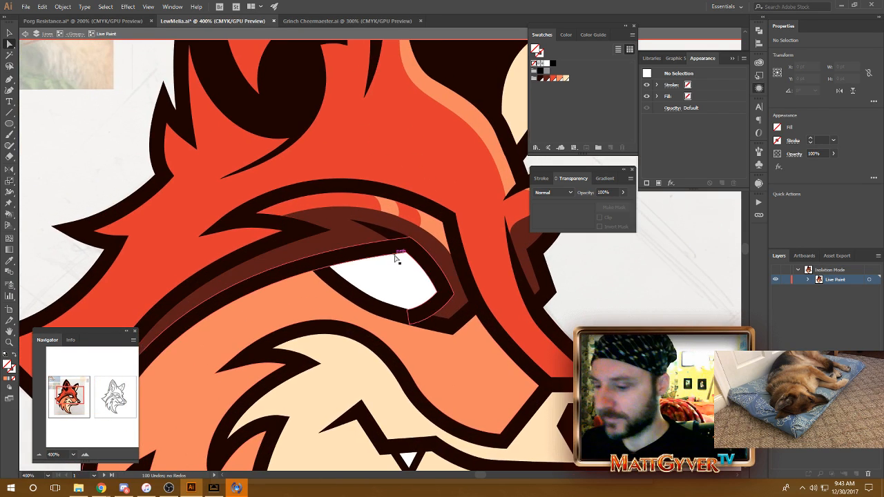
{"action": "key", "text": "ctrl+plus"}
{"action": "key", "text": "ctrl+plus"}
{"action": "key", "text": "space"}
{"action": "left_click_drag", "start_coordinate": [379, 161], "coordinate": [379, 212]}
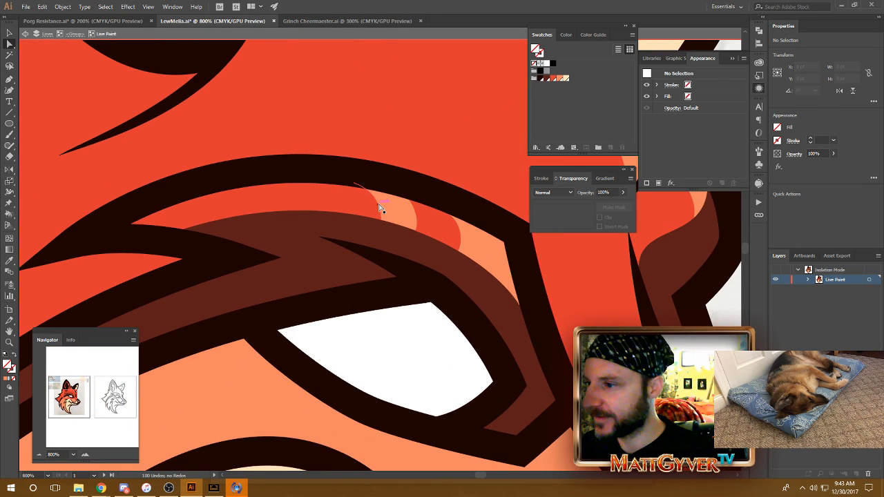
{"action": "left_click", "coordinate": [353, 184]}
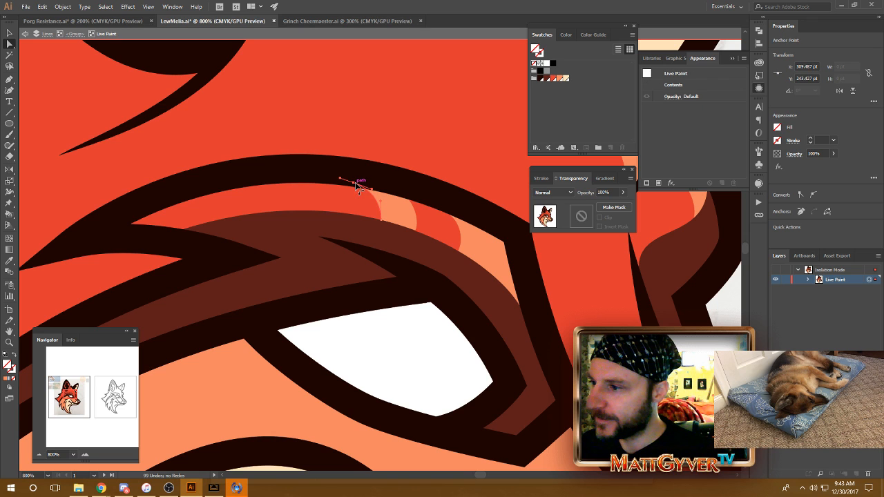
{"action": "key", "text": "Right"}
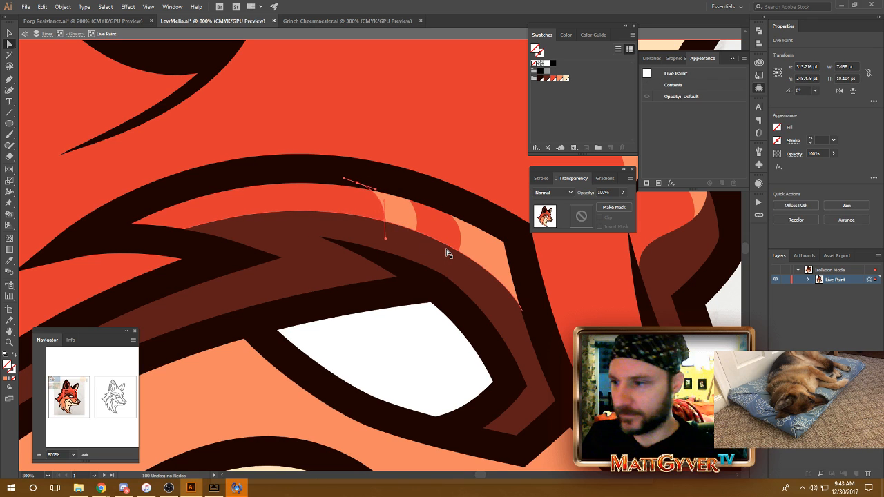
{"action": "key", "text": "Up"}
{"action": "key", "text": "Right"}
{"action": "key", "text": "Right"}
{"action": "key", "text": "Left"}
{"action": "key", "text": "Left"}
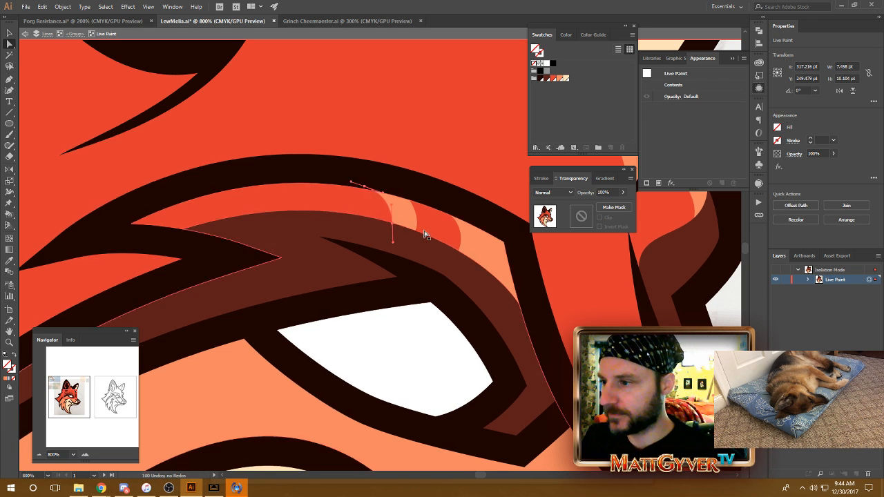
{"action": "left_click_drag", "start_coordinate": [391, 299], "coordinate": [392, 261]}
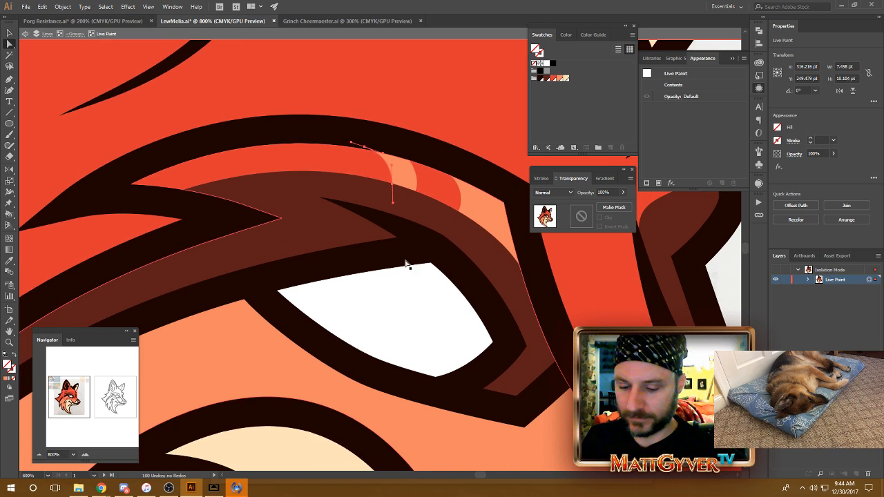
{"action": "key", "text": "ctrl+minus"}
{"action": "key", "text": "ctrl+minus"}
{"action": "key", "text": "ctrl+minus"}
{"action": "key", "text": "ctrl+minus"}
{"action": "left_click_drag", "start_coordinate": [371, 370], "coordinate": [354, 300]}
{"action": "left_click", "coordinate": [617, 313]}
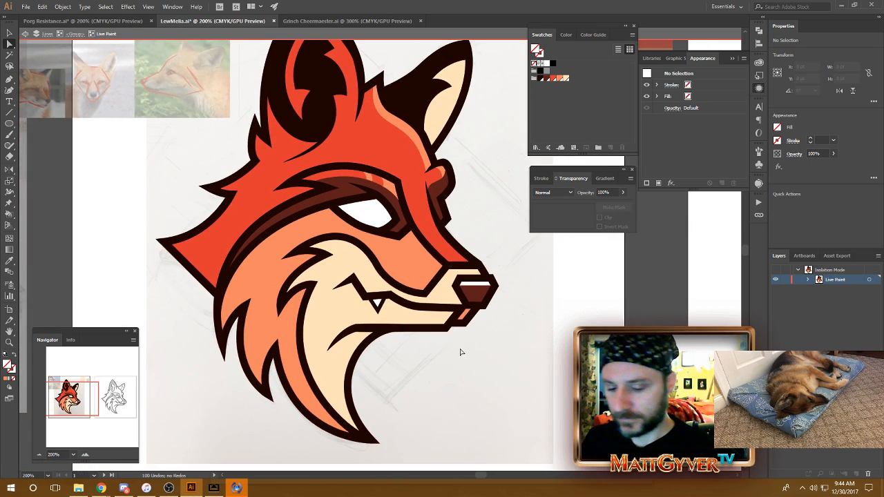
- Leave isolation mode and examine the sketched shading lines on the cheek and muzzle beneath the colors
{"action": "key", "text": "ctrl+equal"}
{"action": "key", "text": "ctrl+equal"}
{"action": "left_click_drag", "start_coordinate": [295, 375], "coordinate": [306, 332]}
{"action": "key", "text": "p"}
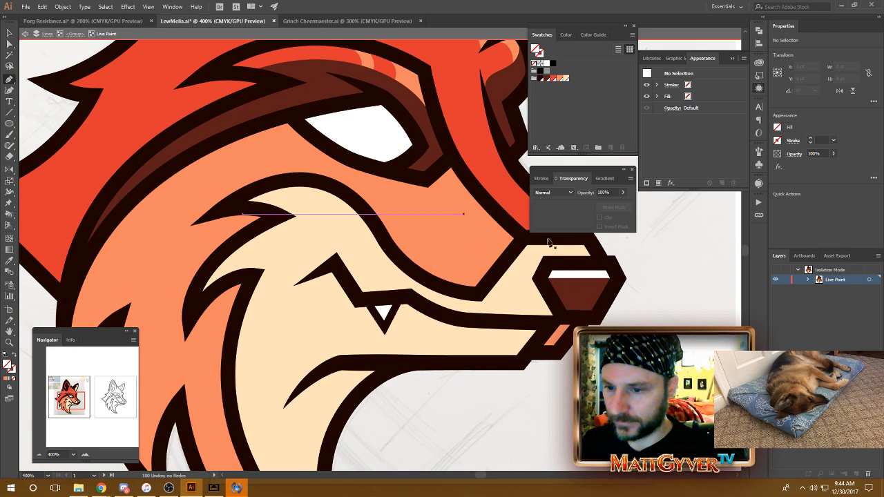
{"action": "key", "text": "ctrl+y"}
{"action": "key", "text": "ctrl+y"}
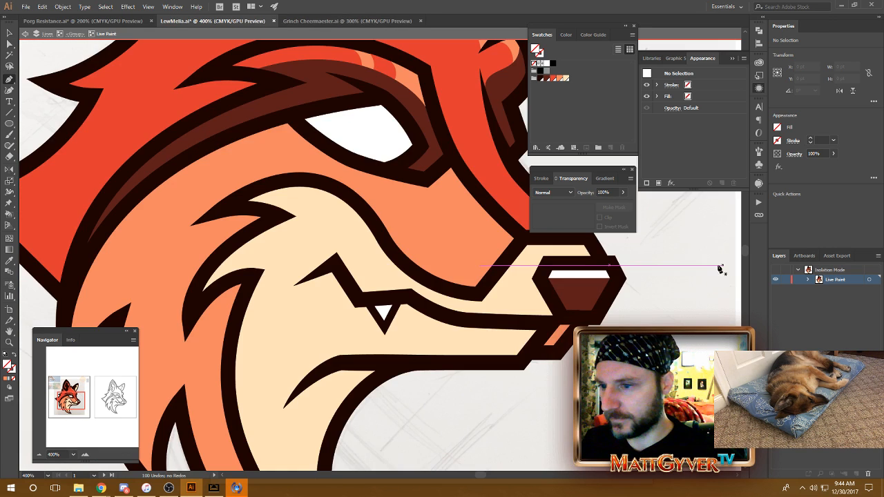
{"action": "key", "text": "v"}
{"action": "double_click", "coordinate": [712, 276]}
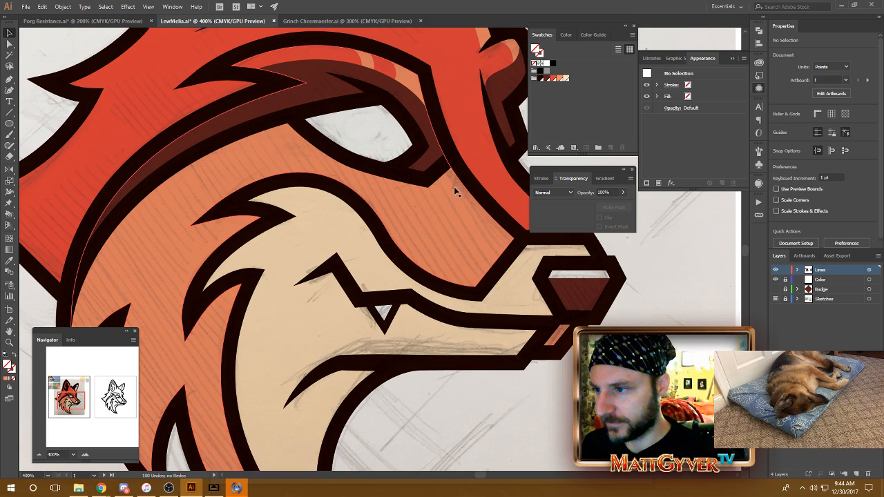
{"action": "left_click_drag", "start_coordinate": [512, 298], "coordinate": [510, 351]}
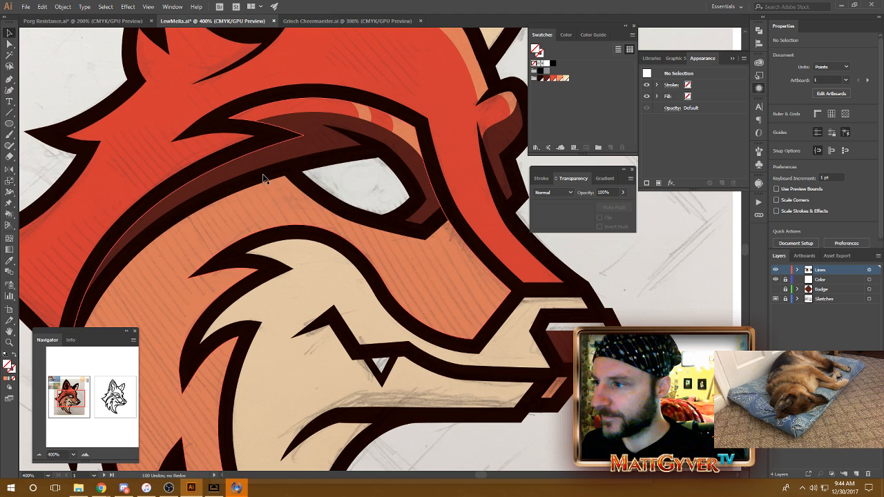
- Isolate the Live Paint group and draw a curved edge below the near eye from about X 272 pt, Y 288 pt to X 359 pt, Y 329.5 pt
{"action": "double_click", "coordinate": [311, 212]}
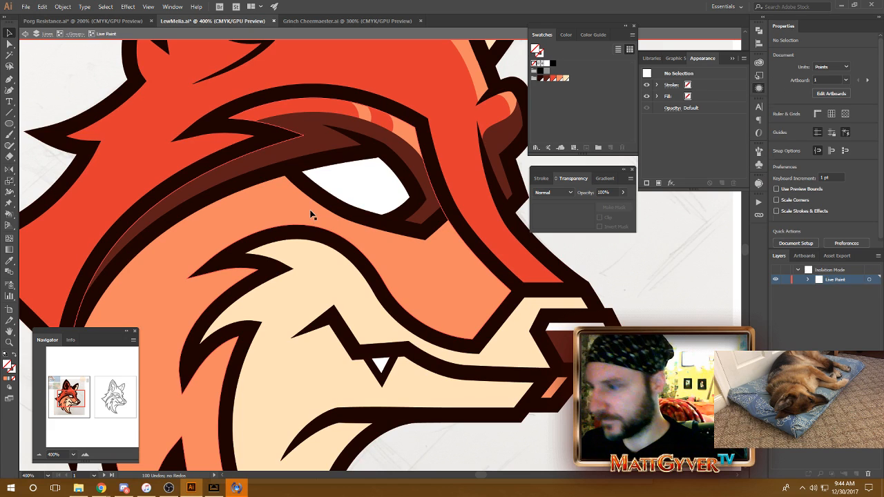
{"action": "key", "text": "p"}
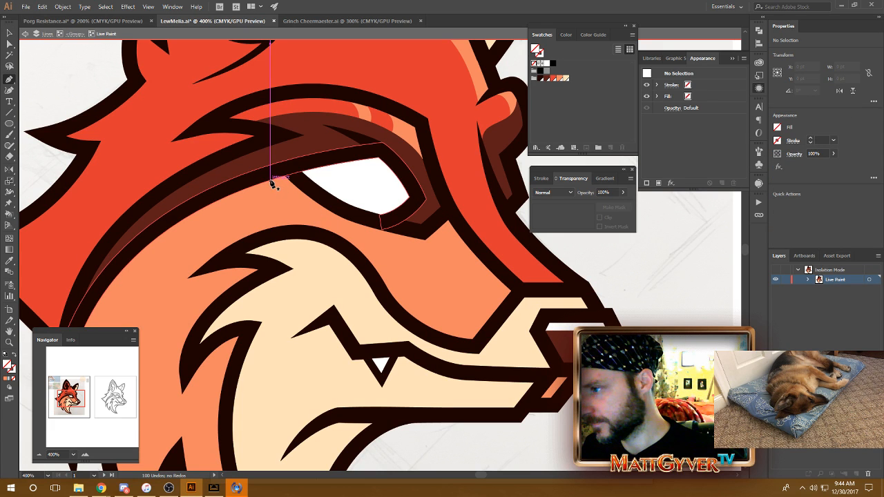
{"action": "left_click", "coordinate": [256, 169]}
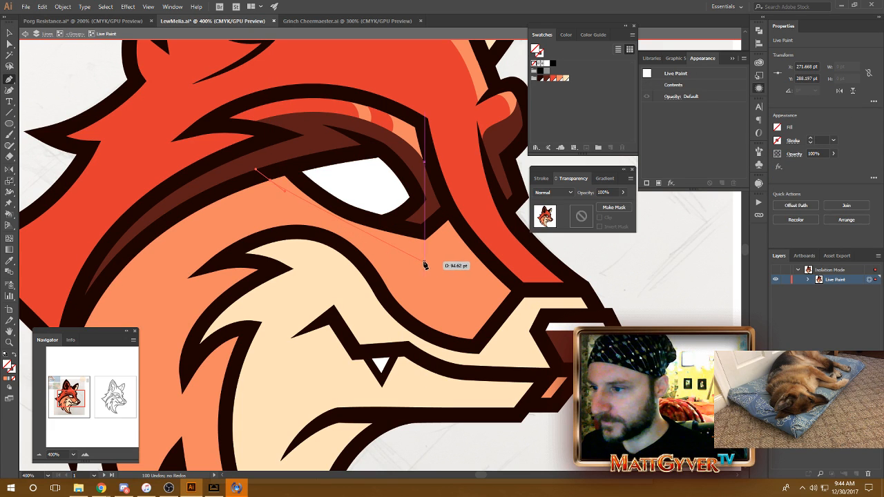
{"action": "left_click_drag", "start_coordinate": [431, 257], "coordinate": [518, 265]}
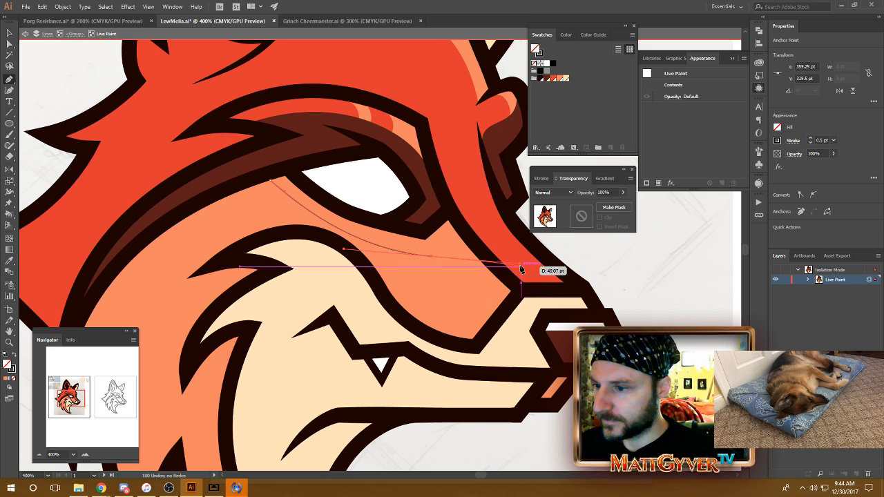